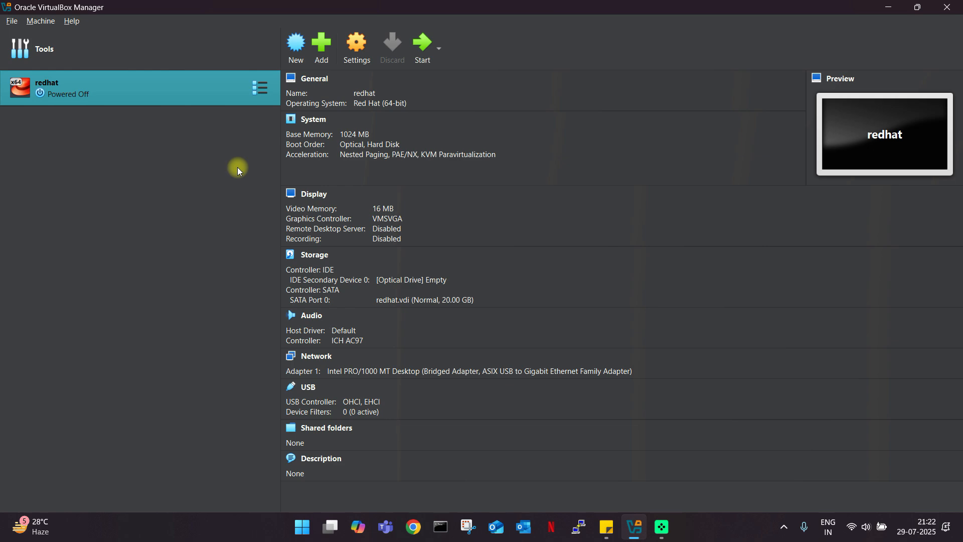
Bring the Oracle VirtualBox Manager window back into focus.
{"action": "left_click", "coordinate": [301, 533]}
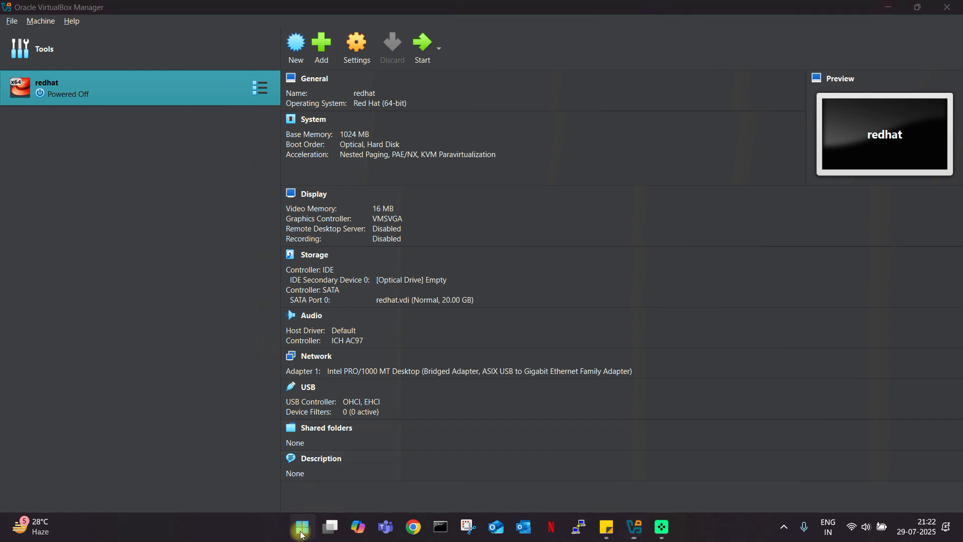
{"action": "left_click", "coordinate": [74, 65]}
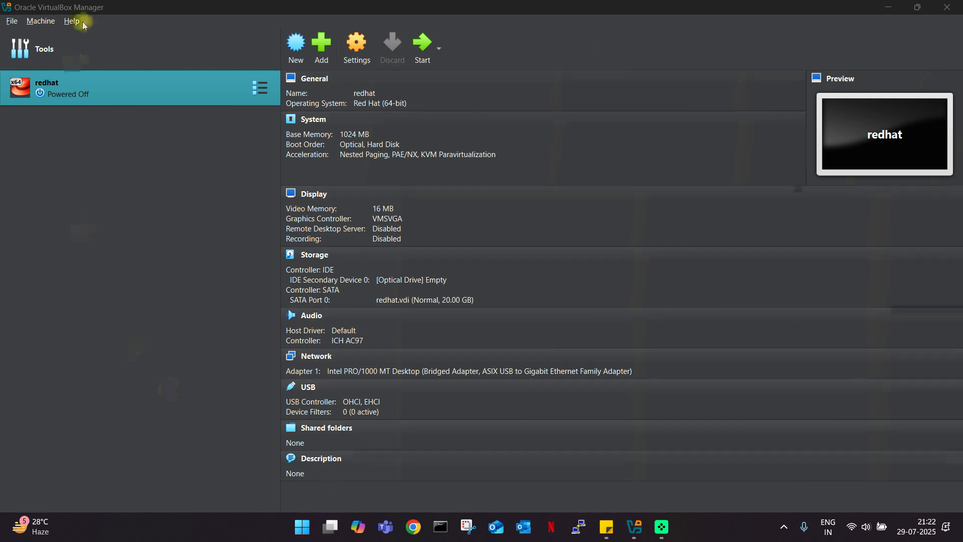
{"action": "left_click", "coordinate": [336, 4]}
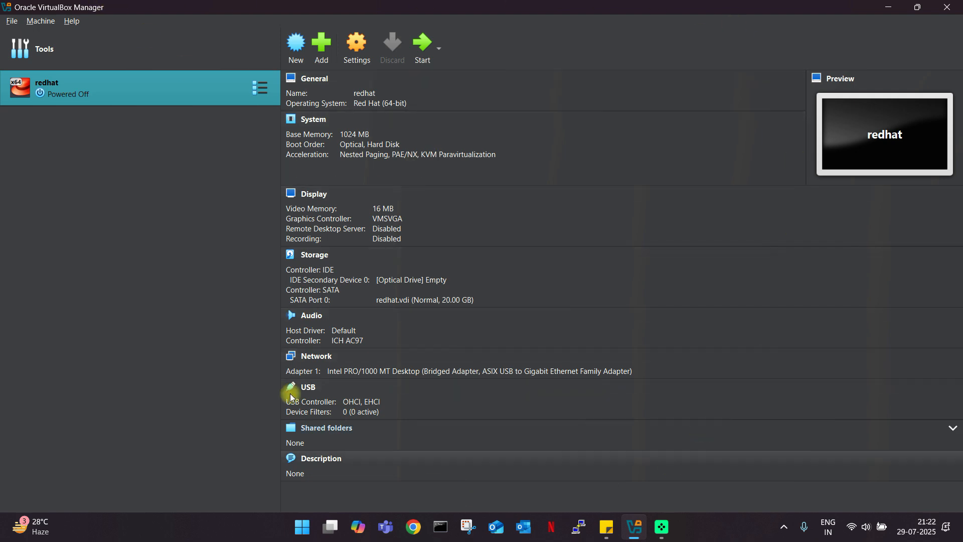
Create a new VM named redhat_graphical, fixing the 'redhat_hraphical' typo.
{"action": "left_click", "coordinate": [294, 62]}
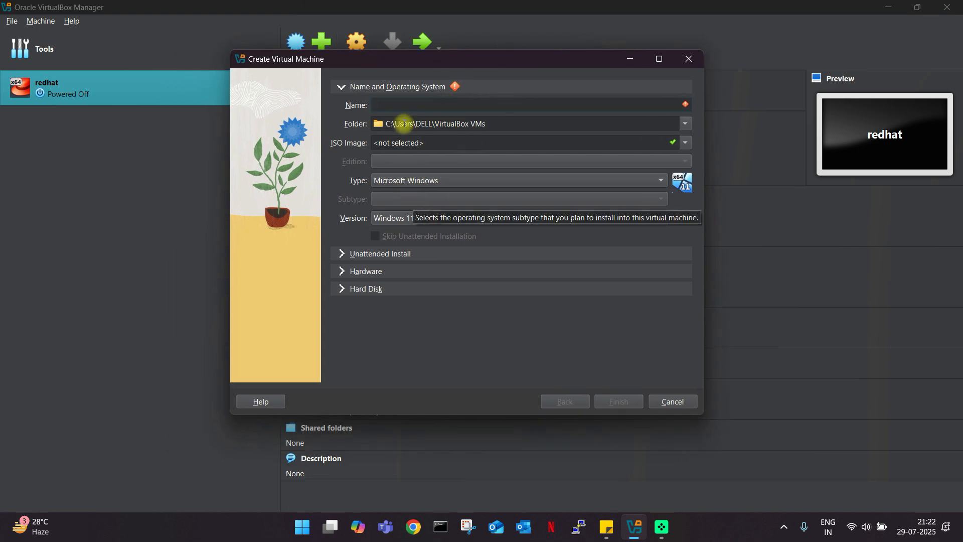
{"action": "left_click_drag", "start_coordinate": [402, 75], "coordinate": [381, 72]}
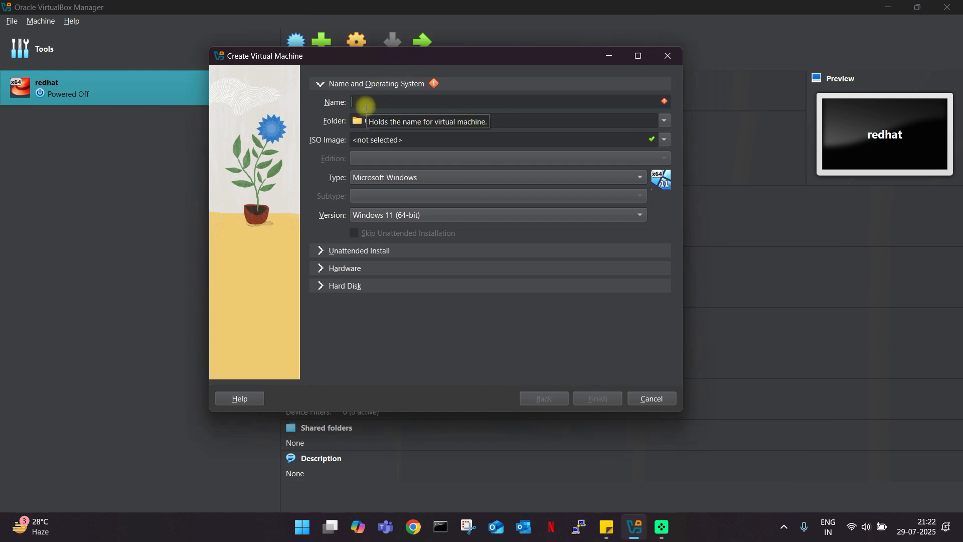
{"action": "type", "text": "redhat_h"}
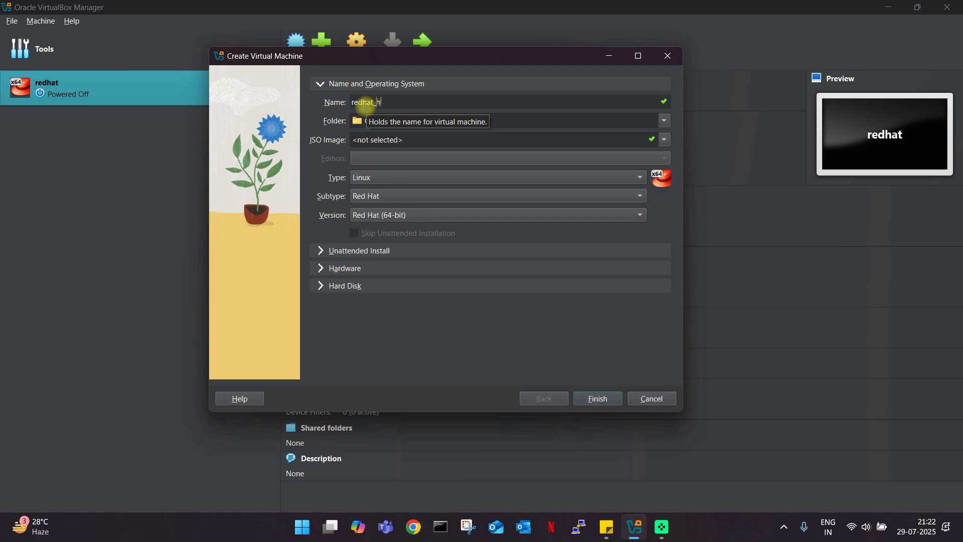
{"action": "type", "text": "raphical"}
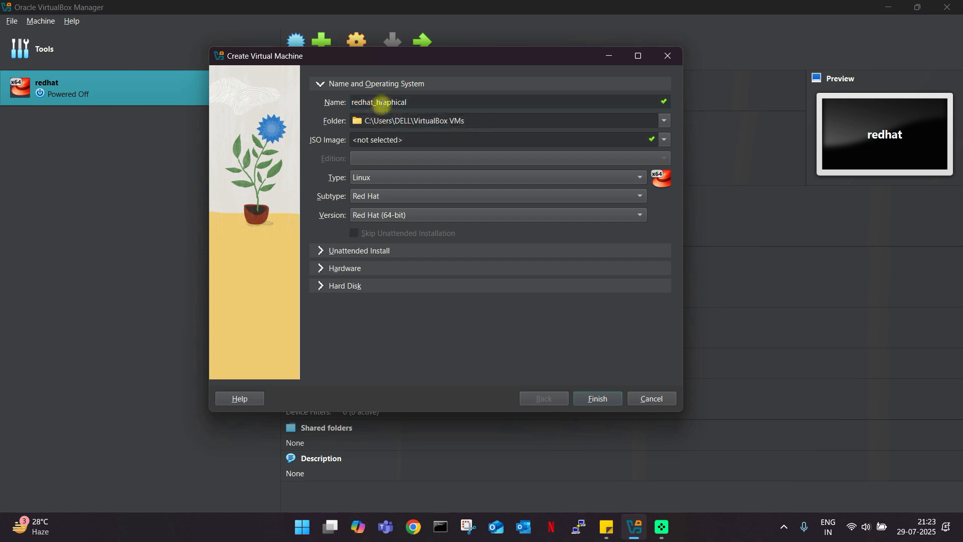
{"action": "left_click", "coordinate": [381, 102]}
{"action": "key", "text": "BackSpace"}
{"action": "type", "text": "g"}
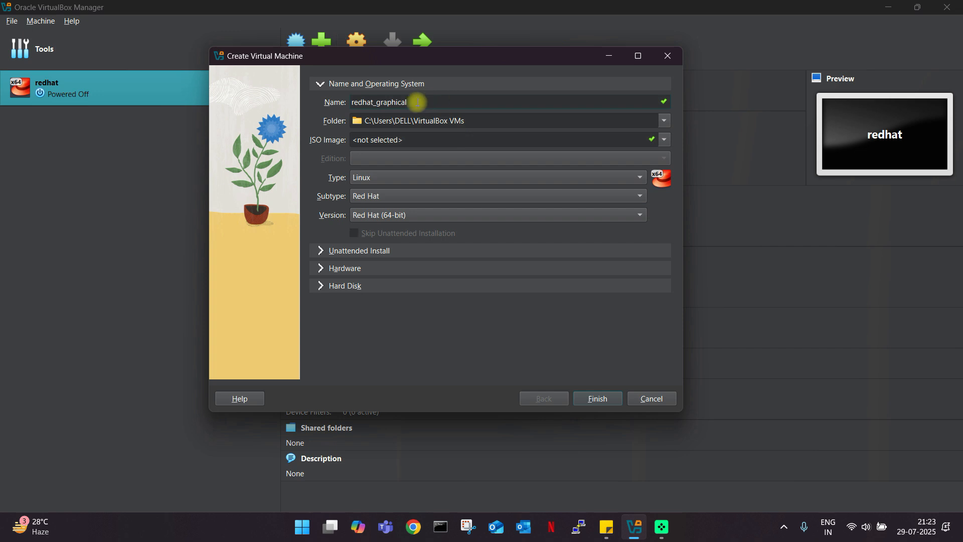
{"action": "left_click_drag", "start_coordinate": [416, 102], "coordinate": [331, 103]}
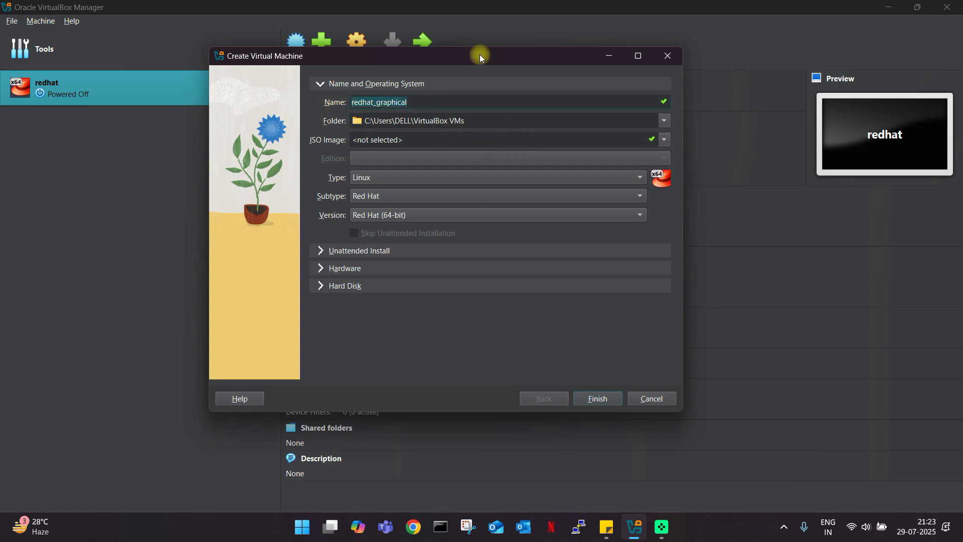
{"action": "left_click_drag", "start_coordinate": [479, 54], "coordinate": [468, 54]}
{"action": "left_click_drag", "start_coordinate": [462, 121], "coordinate": [338, 122]}
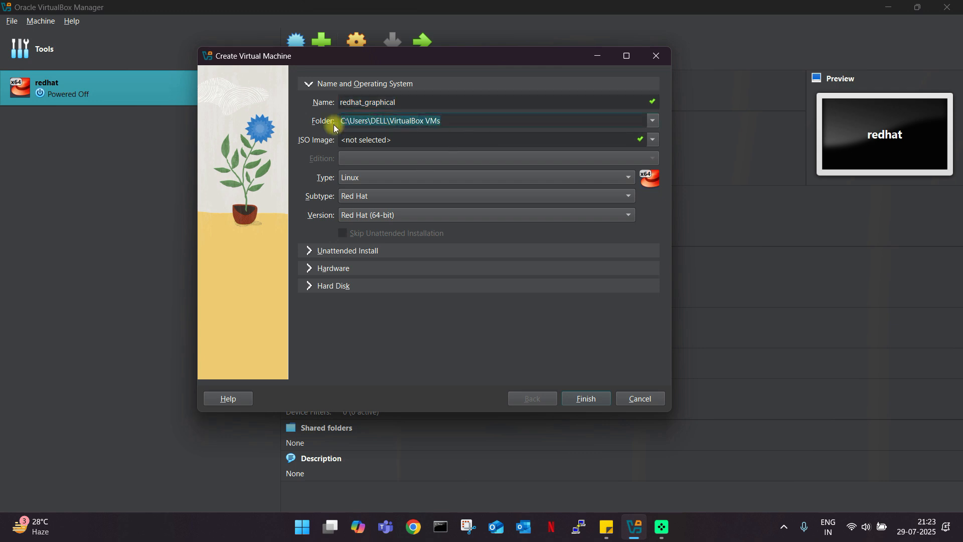
Set the machine folder to D:\virtualbox\redhat_graphical.
{"action": "left_click", "coordinate": [656, 120]}
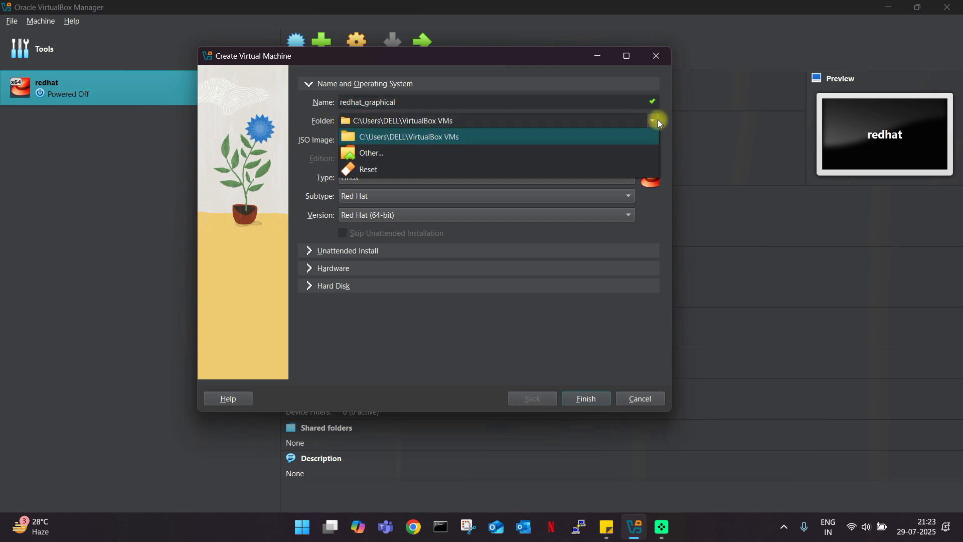
{"action": "left_click", "coordinate": [398, 154]}
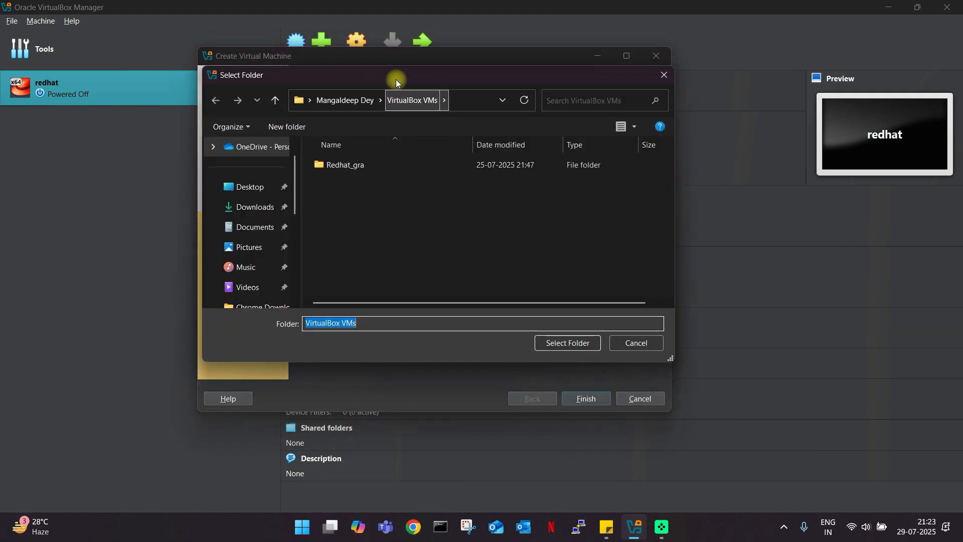
{"action": "scroll", "coordinate": [172, 215], "scroll_direction": "down", "scroll_amount": 1}
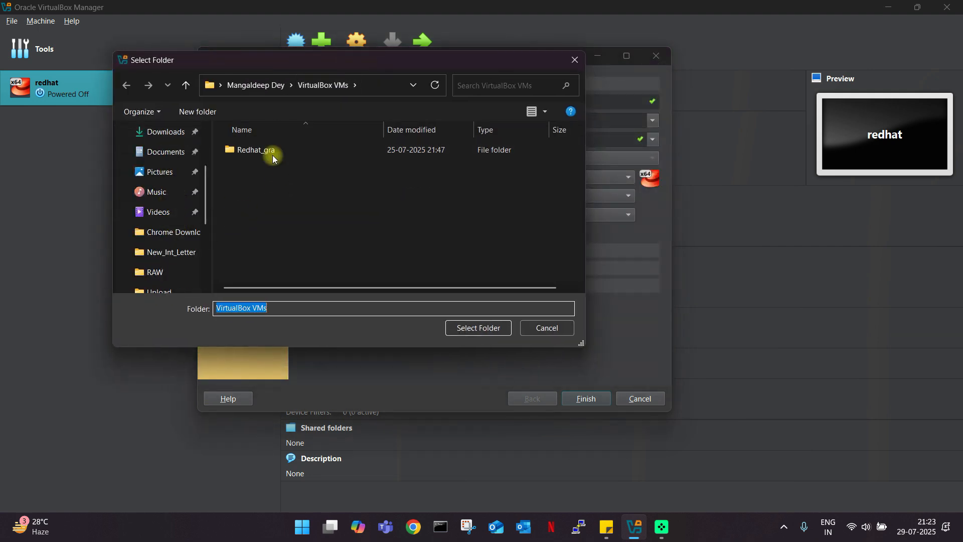
{"action": "scroll", "coordinate": [181, 234], "scroll_direction": "down", "scroll_amount": 1}
{"action": "left_click", "coordinate": [163, 272]}
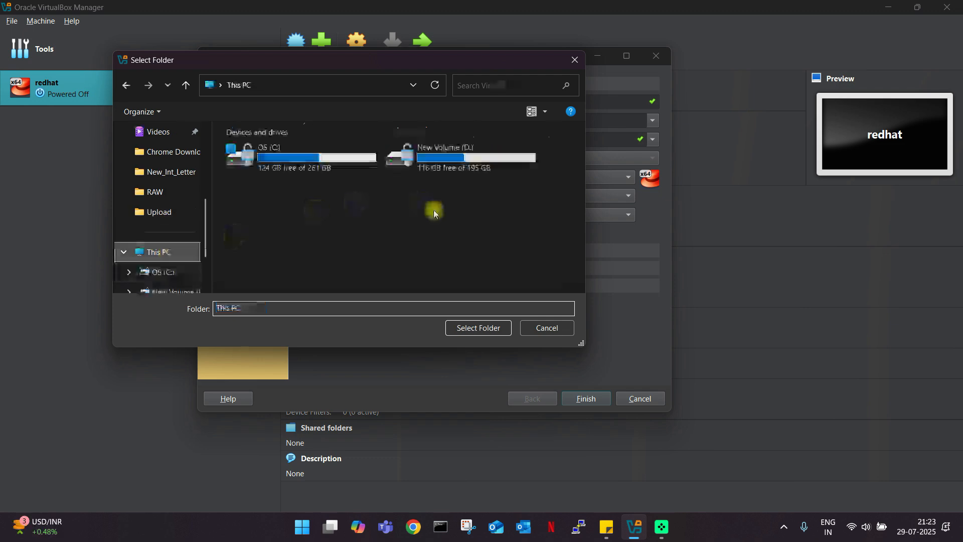
{"action": "double_click", "coordinate": [429, 165]}
{"action": "scroll", "coordinate": [322, 218], "scroll_direction": "down", "scroll_amount": 2}
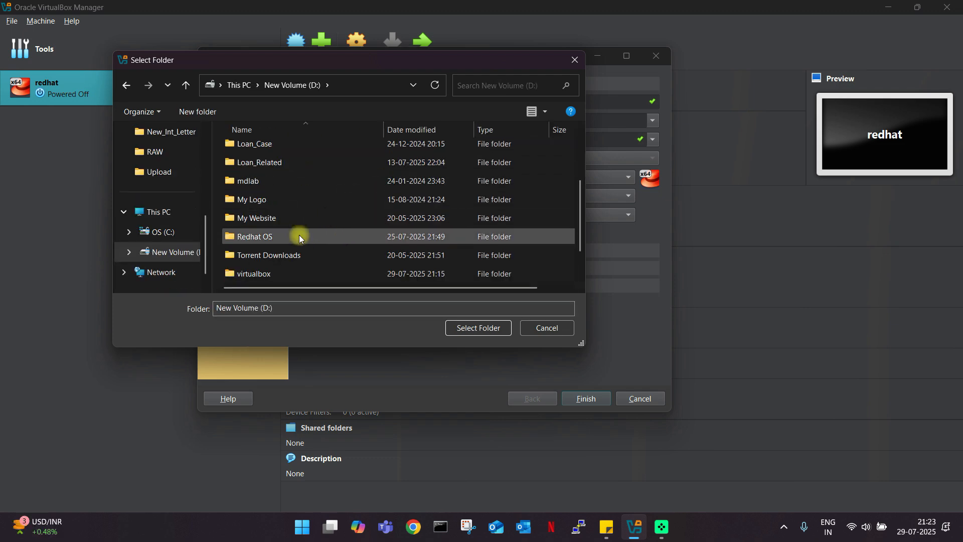
{"action": "double_click", "coordinate": [275, 273]}
{"action": "left_click", "coordinate": [286, 171]}
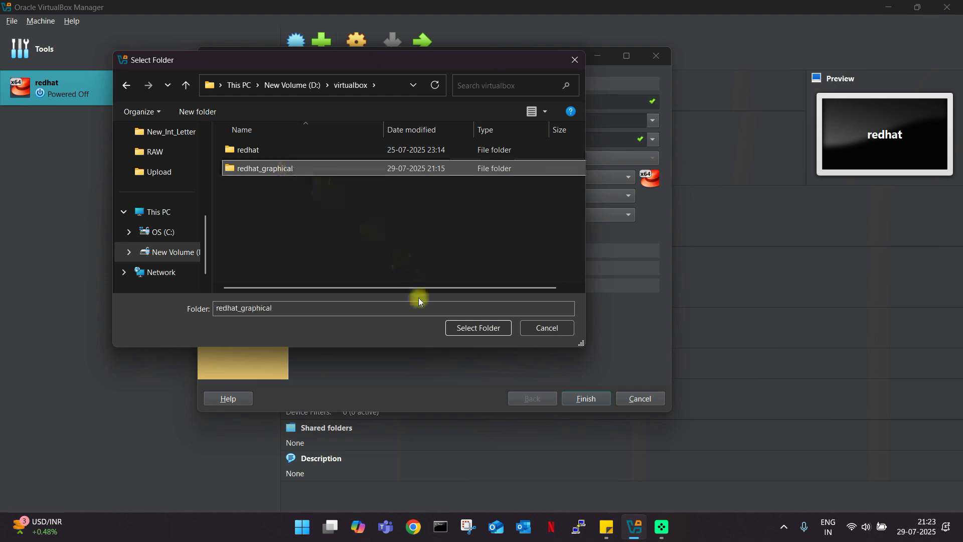
{"action": "left_click", "coordinate": [462, 329]}
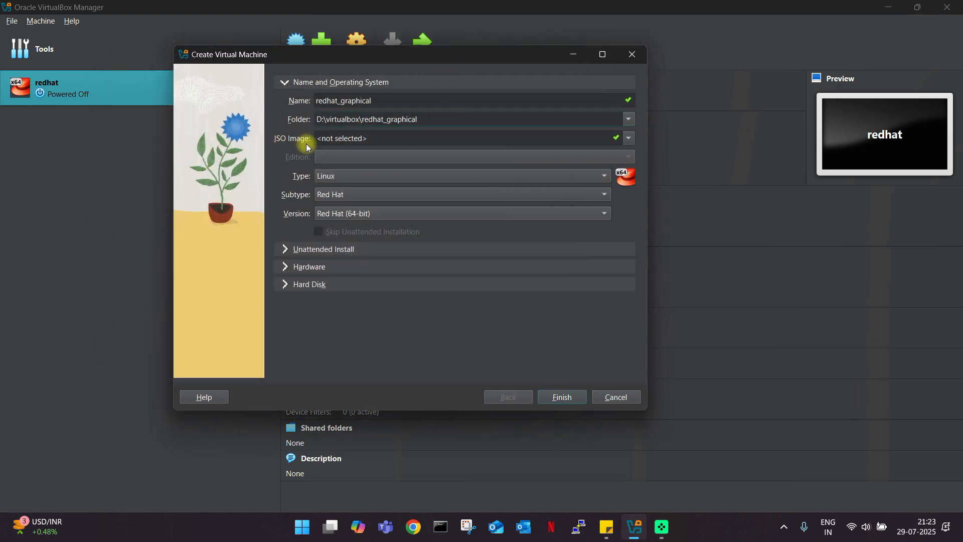
Attach rhel-baseos-9.0-x86_64-dvd.iso as the installation ISO image.
{"action": "left_click", "coordinate": [627, 140]}
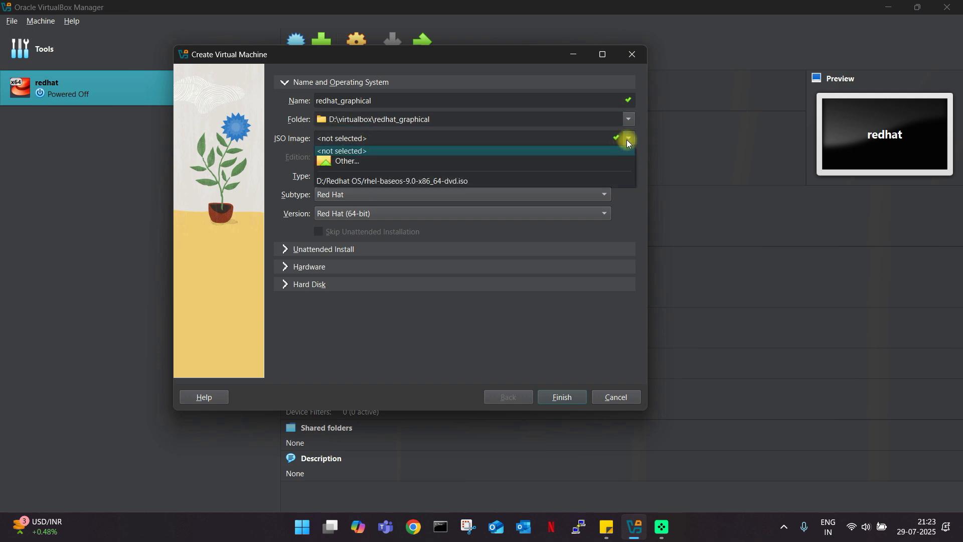
{"action": "left_click", "coordinate": [377, 161]}
{"action": "left_click", "coordinate": [380, 162]}
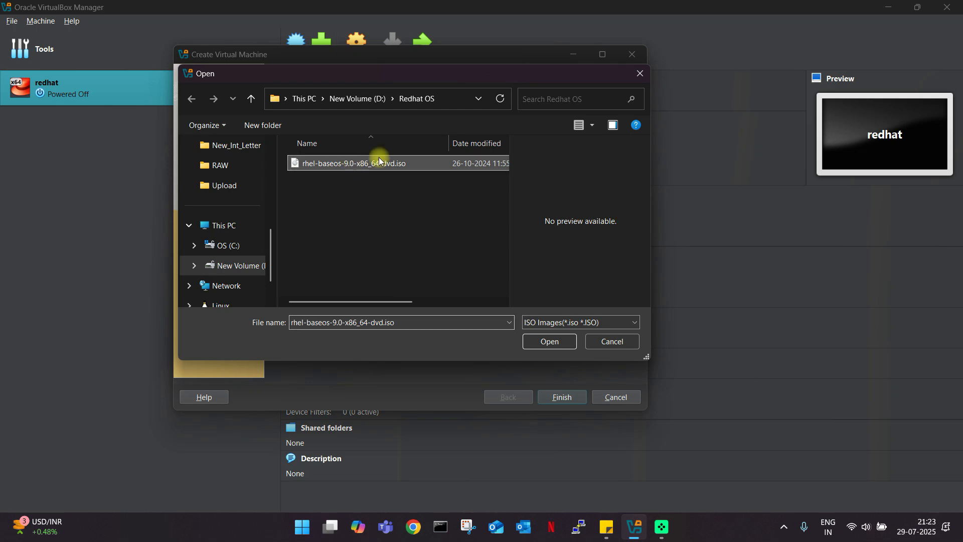
{"action": "left_click", "coordinate": [531, 342]}
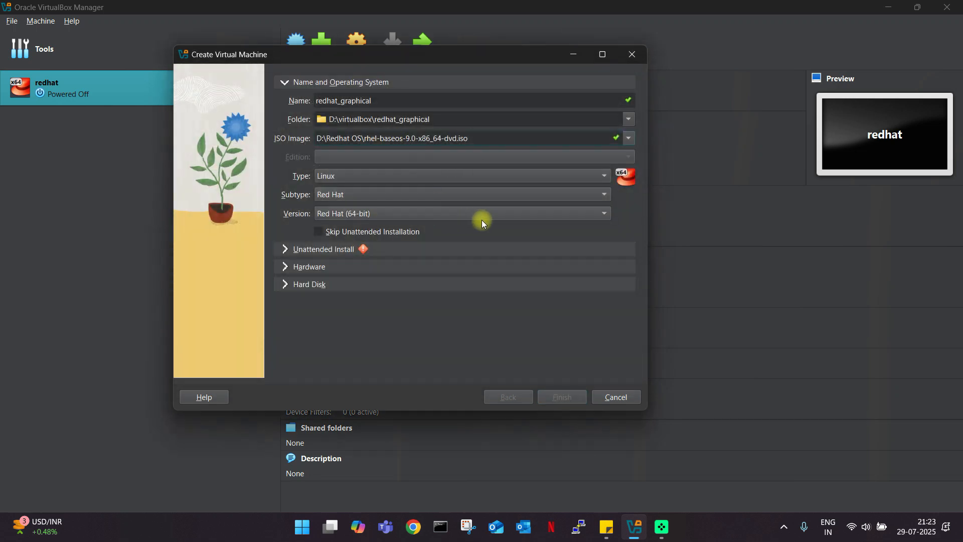
Turn on Skip Unattended Installation for the RHEL ISO.
{"action": "left_click_drag", "start_coordinate": [477, 138], "coordinate": [315, 142]}
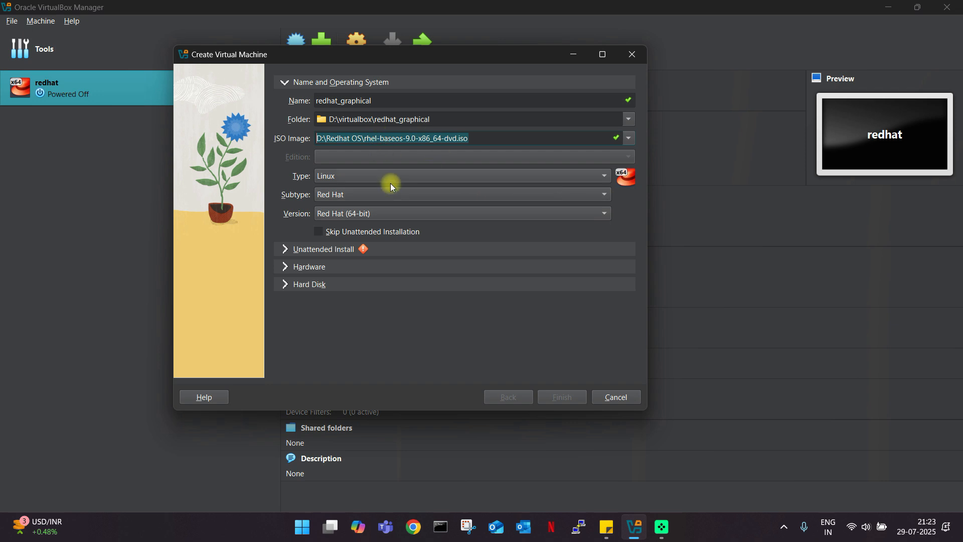
{"action": "left_click", "coordinate": [322, 234]}
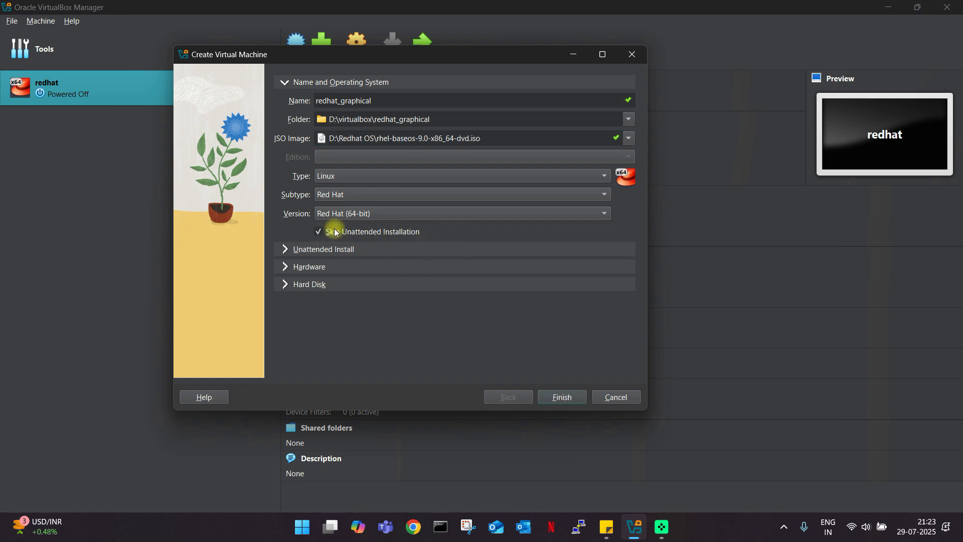
{"action": "left_click", "coordinate": [293, 256]}
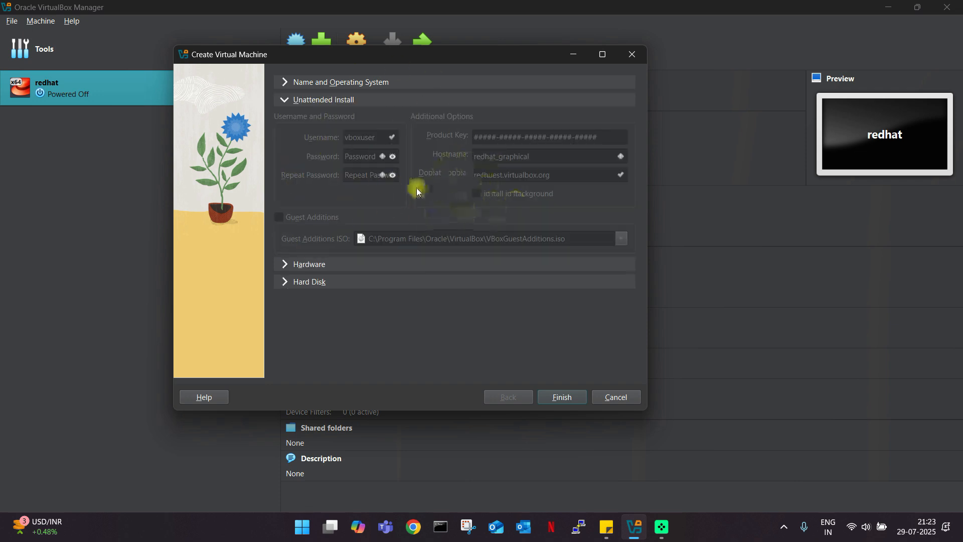
Lower base memory to 1556 MB, keeping 1 processor.
{"action": "left_click", "coordinate": [286, 265]}
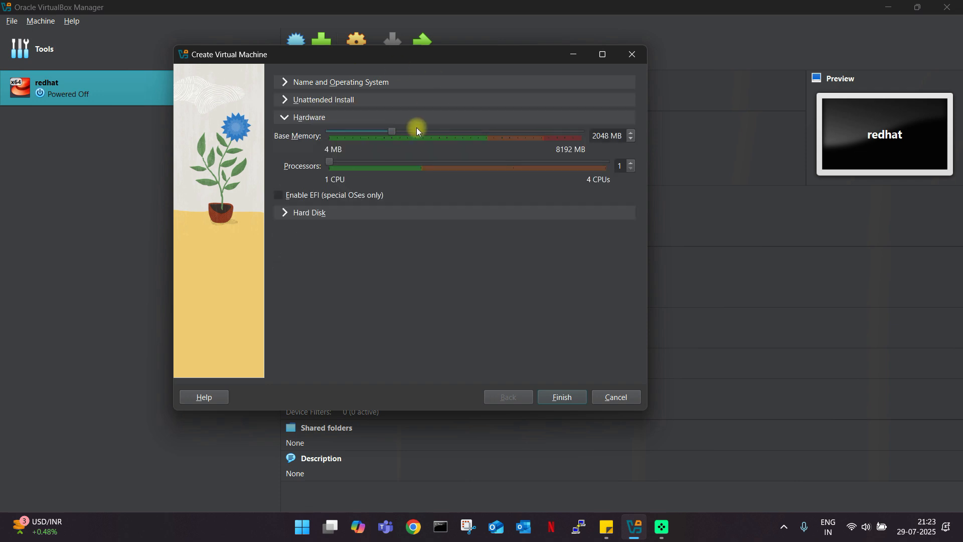
{"action": "left_click_drag", "start_coordinate": [623, 136], "coordinate": [584, 136]}
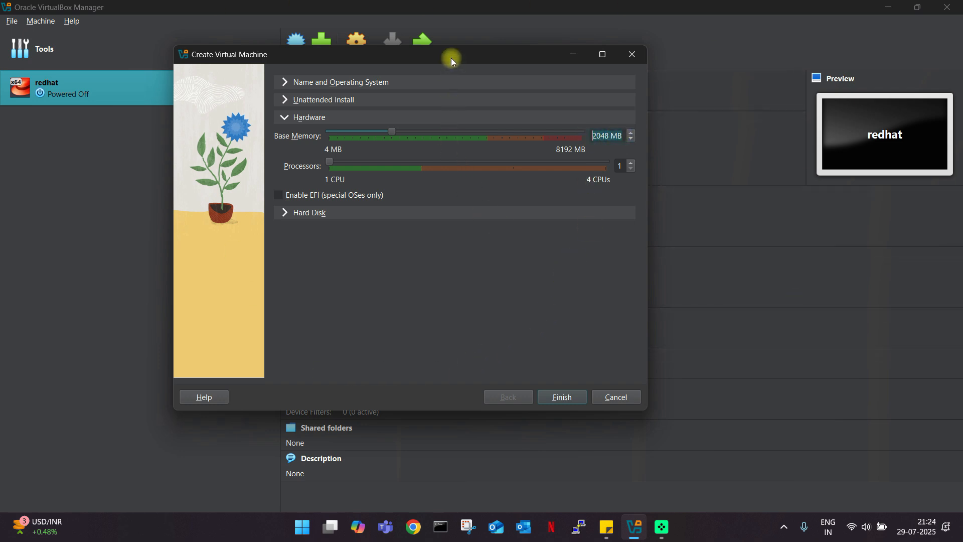
{"action": "left_click_drag", "start_coordinate": [450, 58], "coordinate": [522, 74]}
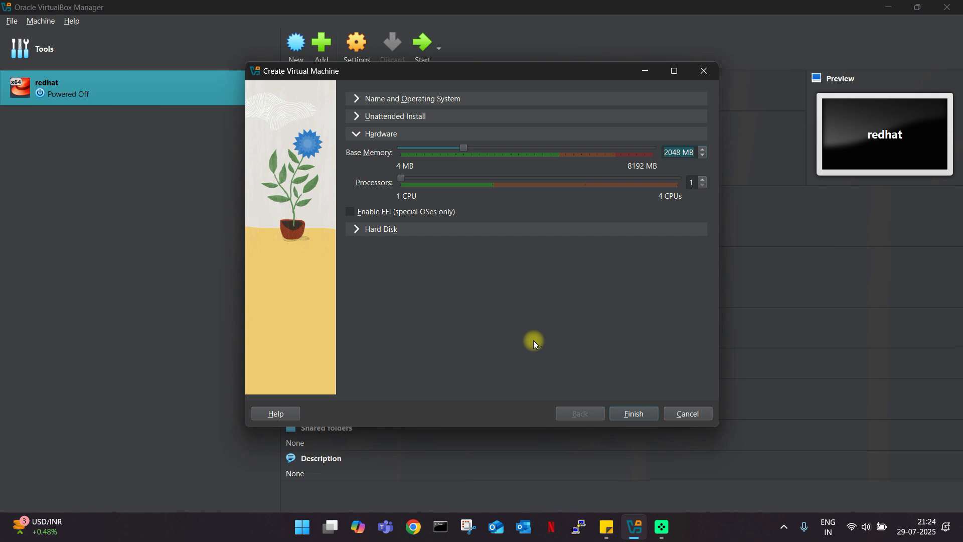
{"action": "left_click_drag", "start_coordinate": [464, 150], "coordinate": [448, 154]}
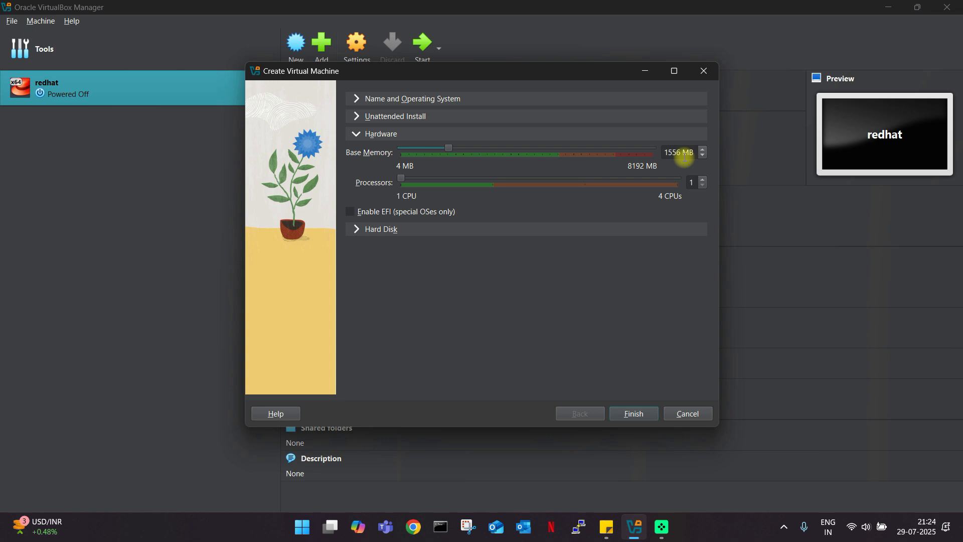
{"action": "left_click_drag", "start_coordinate": [568, 73], "coordinate": [533, 68]}
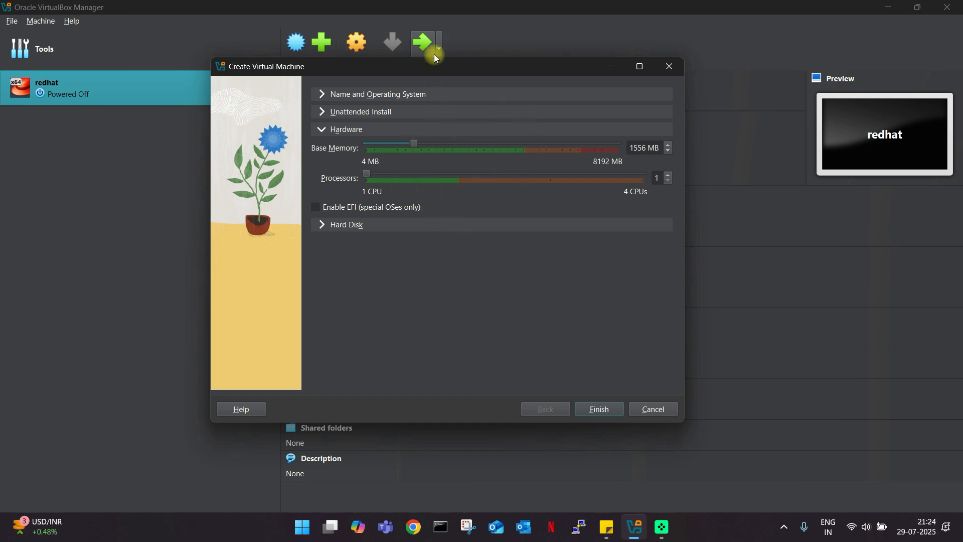
{"action": "left_click_drag", "start_coordinate": [429, 74], "coordinate": [451, 71]}
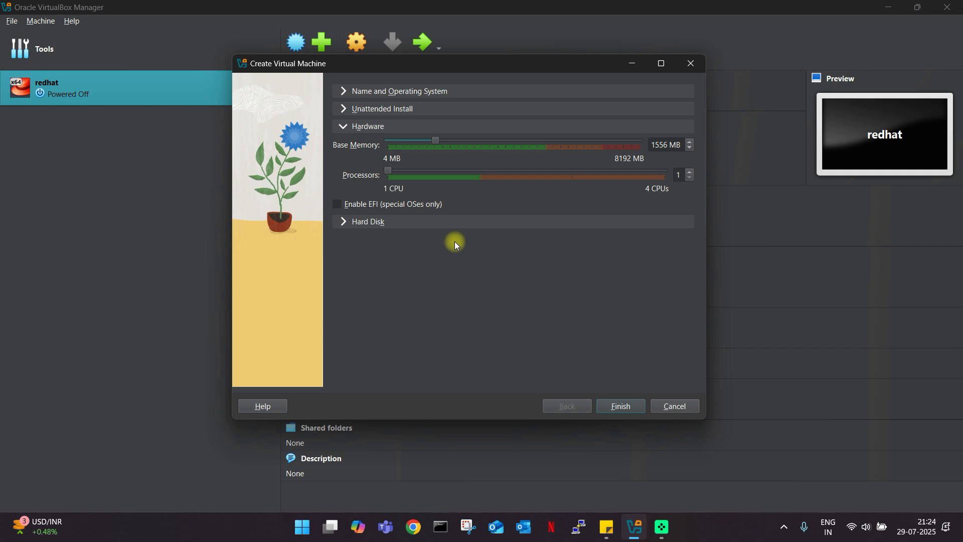
{"action": "left_click_drag", "start_coordinate": [484, 65], "coordinate": [498, 60]}
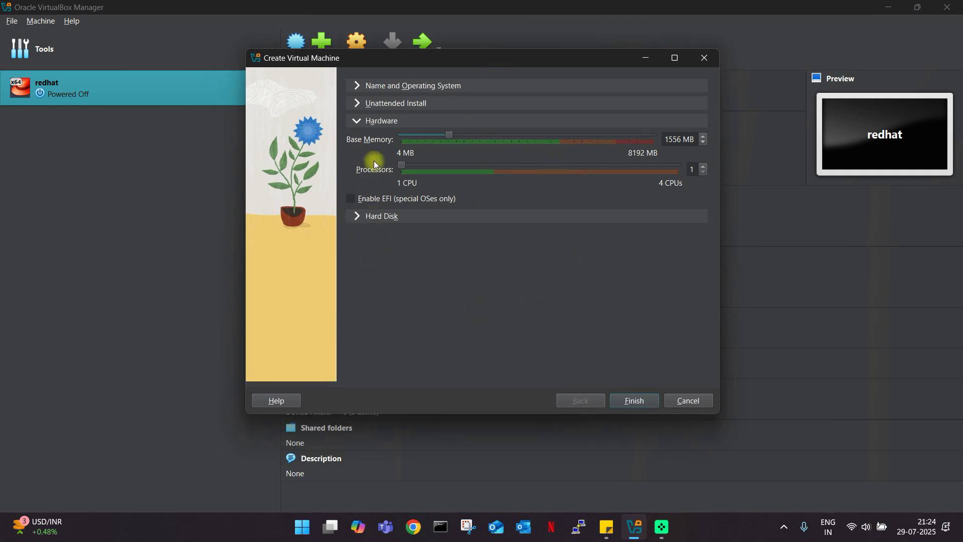
Keep a new 20.00 GB VDI hard disk and finish creating redhat_graphical.
{"action": "left_click", "coordinate": [357, 217]}
{"action": "left_click_drag", "start_coordinate": [666, 212], "coordinate": [701, 212]}
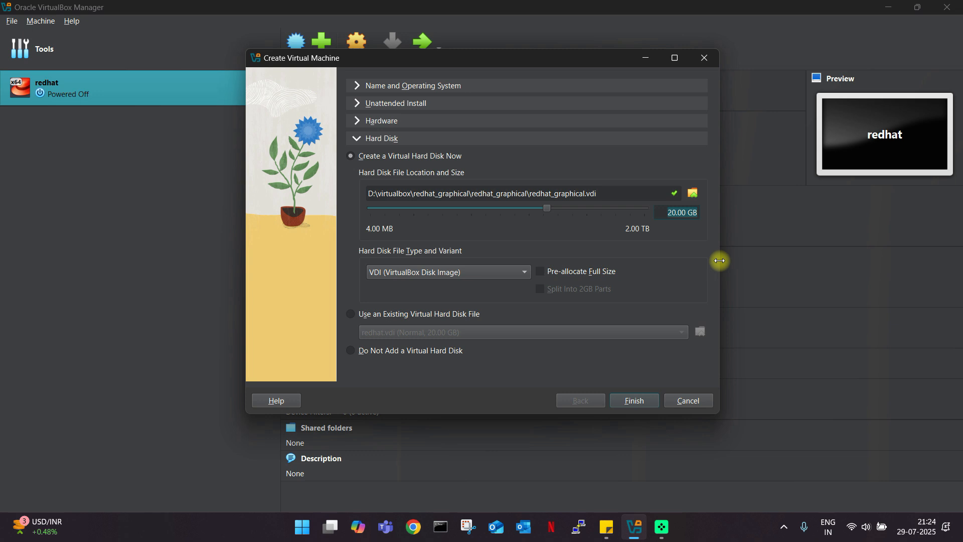
{"action": "left_click_drag", "start_coordinate": [530, 60], "coordinate": [507, 60]}
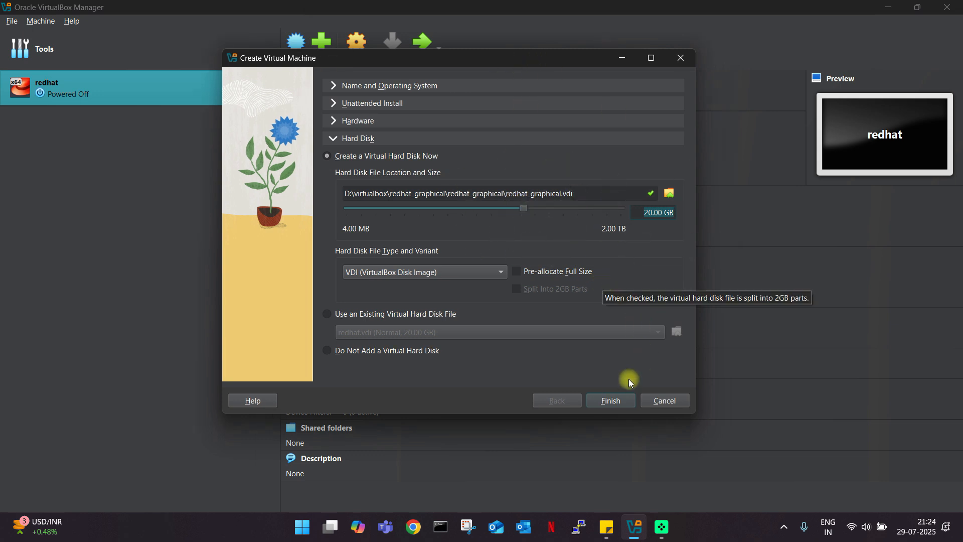
{"action": "left_click", "coordinate": [612, 400]}
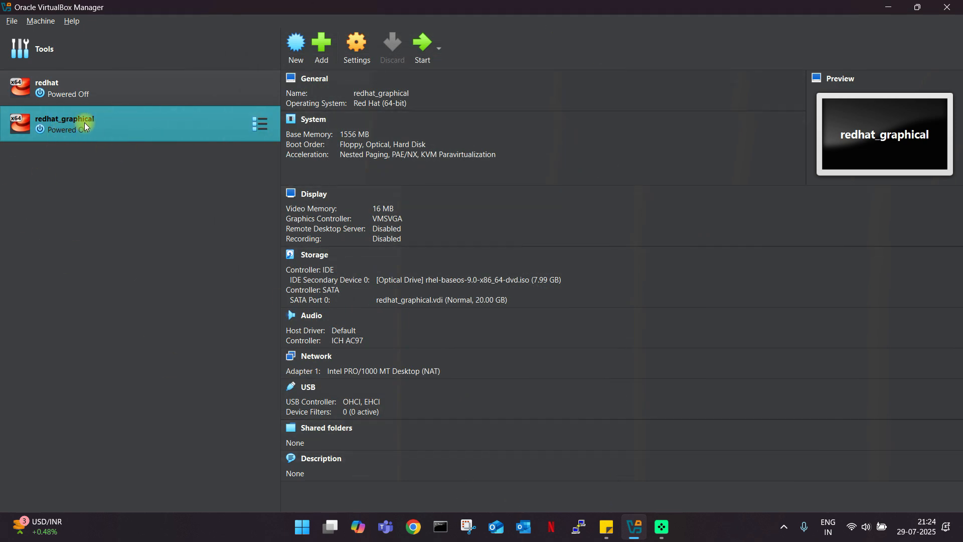
In redhat_graphical's System settings, set the pointing device to USB Tablet.
{"action": "right_click", "coordinate": [118, 130]}
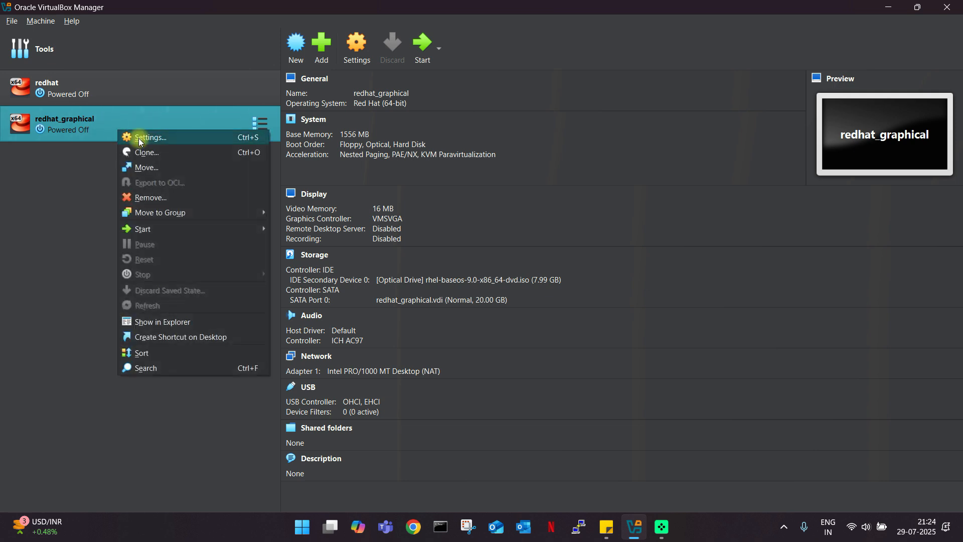
{"action": "left_click", "coordinate": [139, 137]}
{"action": "left_click_drag", "start_coordinate": [471, 130], "coordinate": [401, 136]}
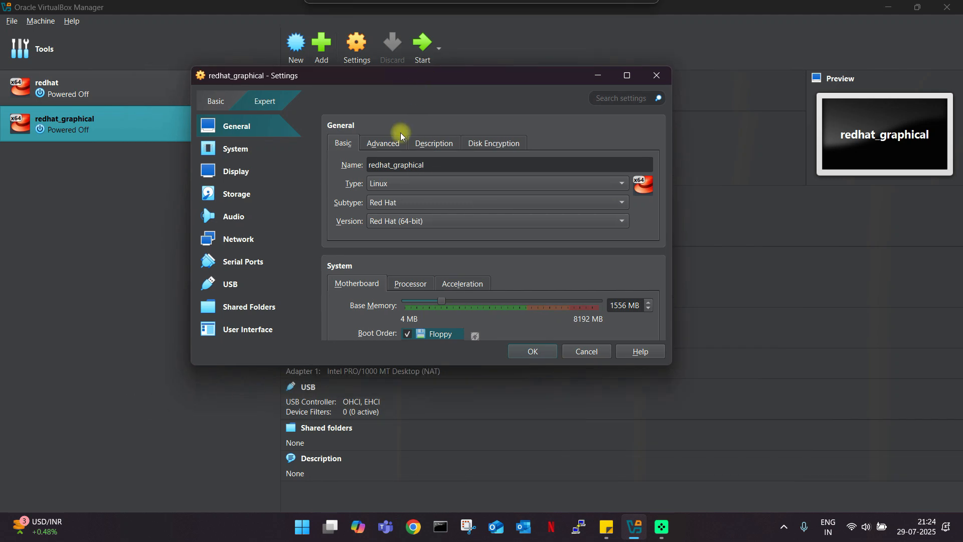
{"action": "left_click", "coordinate": [235, 150]}
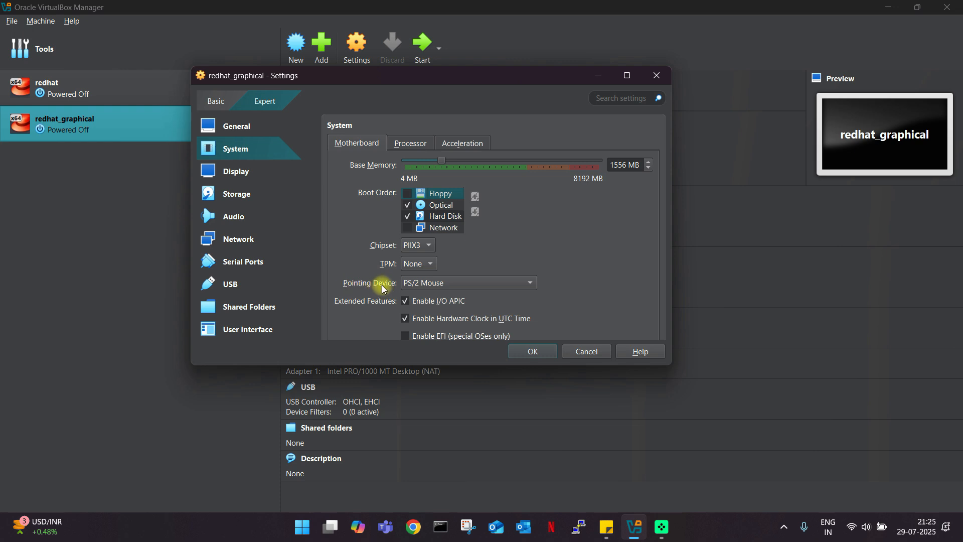
{"action": "left_click", "coordinate": [532, 289]}
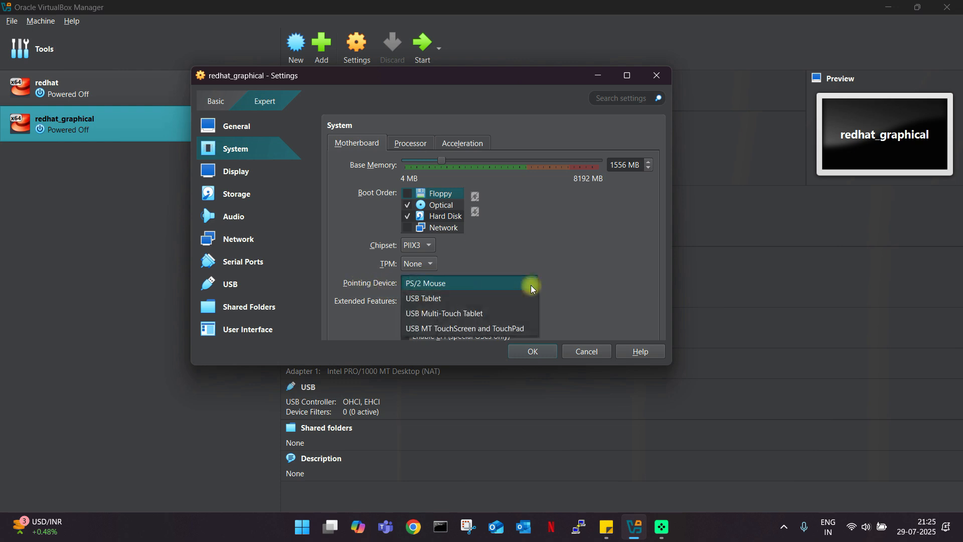
{"action": "left_click", "coordinate": [429, 299]}
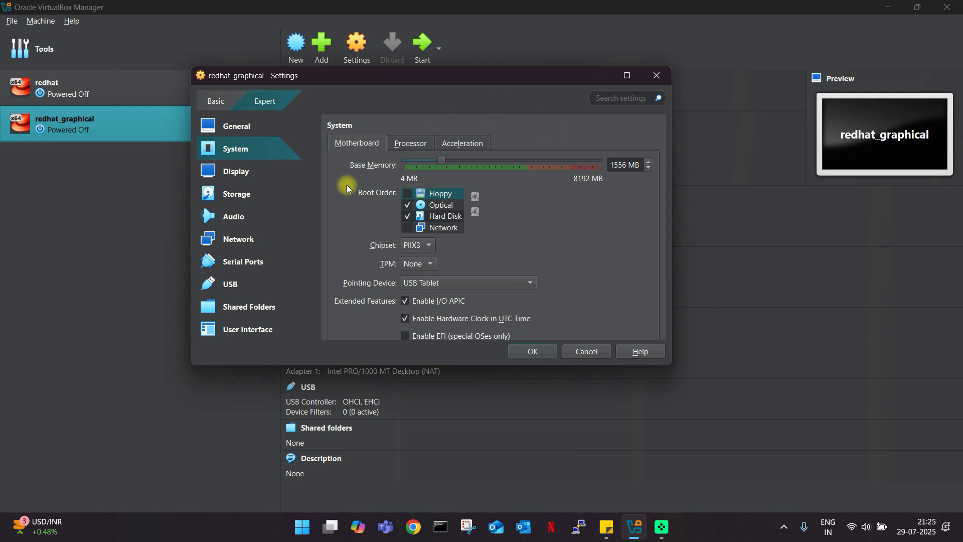
Try PS/2 Mouse as the pointing device, then restore USB Tablet.
{"action": "left_click_drag", "start_coordinate": [396, 78], "coordinate": [411, 76]}
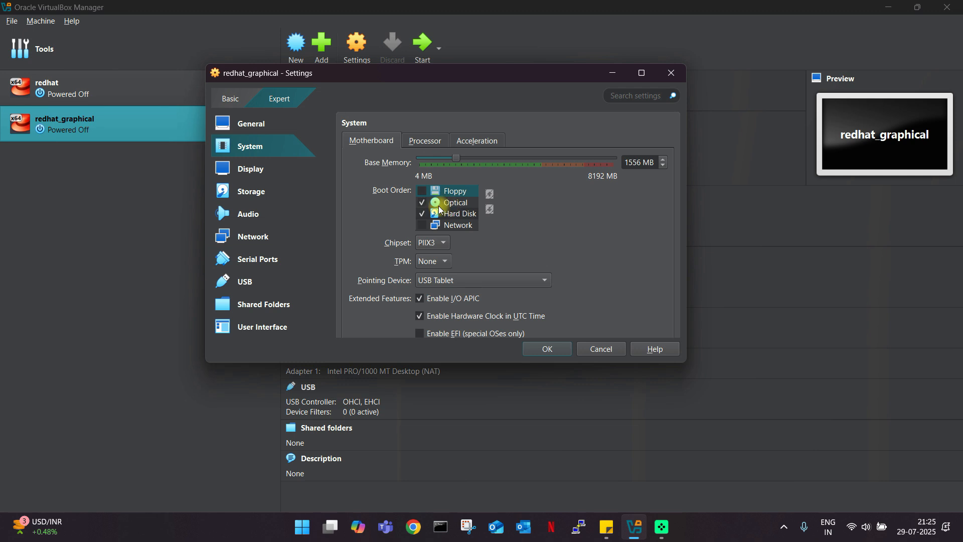
{"action": "left_click_drag", "start_coordinate": [490, 77], "coordinate": [482, 76]}
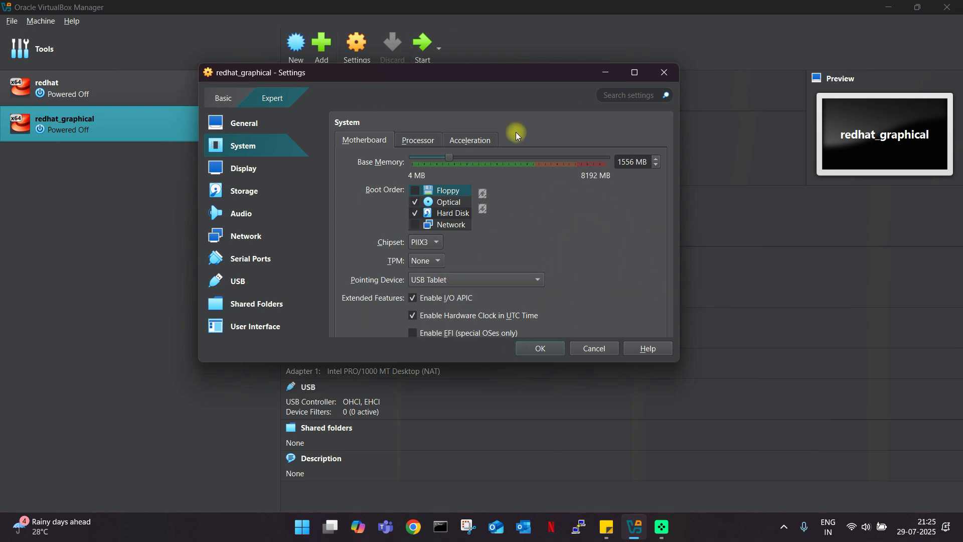
{"action": "left_click", "coordinate": [502, 280]}
{"action": "left_click", "coordinate": [450, 269]}
{"action": "left_click", "coordinate": [491, 282]}
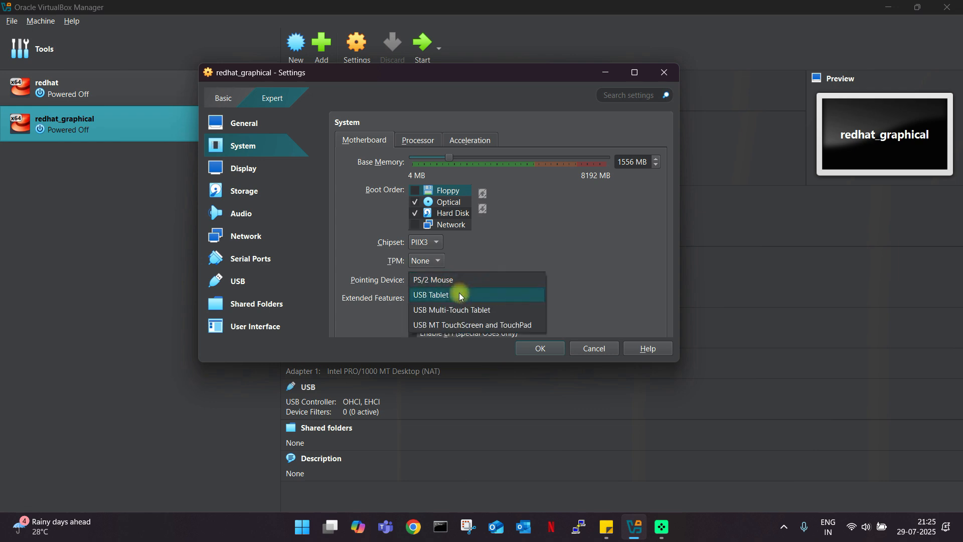
{"action": "left_click", "coordinate": [476, 296]}
{"action": "left_click_drag", "start_coordinate": [445, 77], "coordinate": [405, 70]}
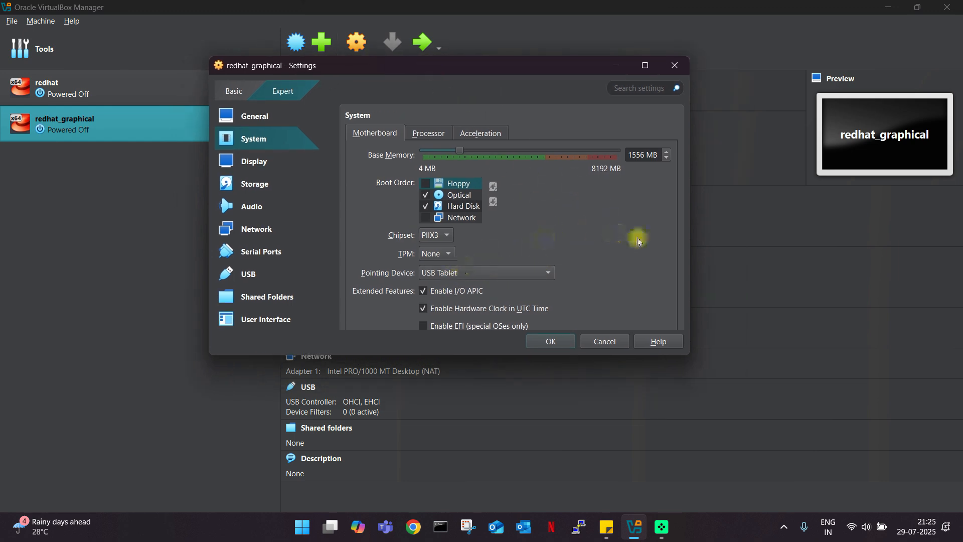
{"action": "left_click_drag", "start_coordinate": [534, 68], "coordinate": [529, 67]}
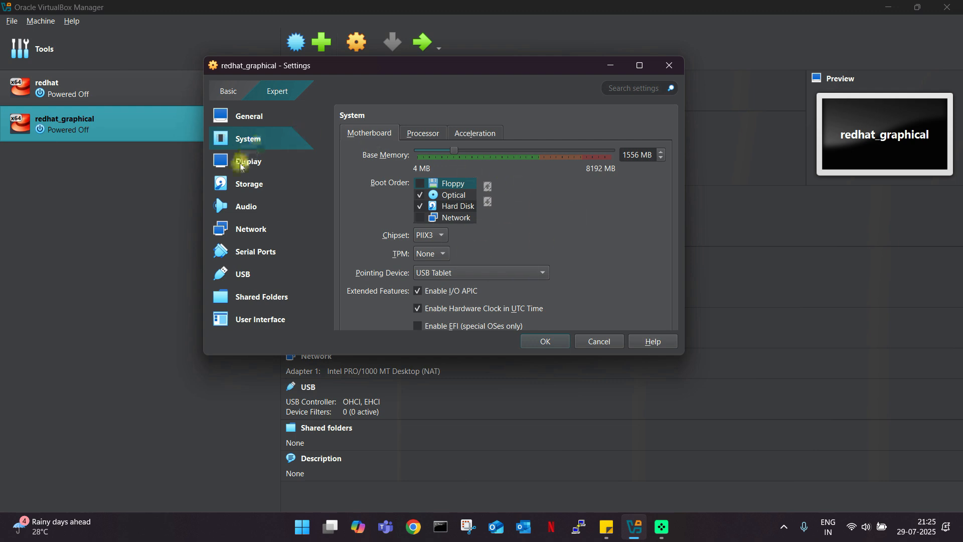
{"action": "left_click", "coordinate": [271, 229]}
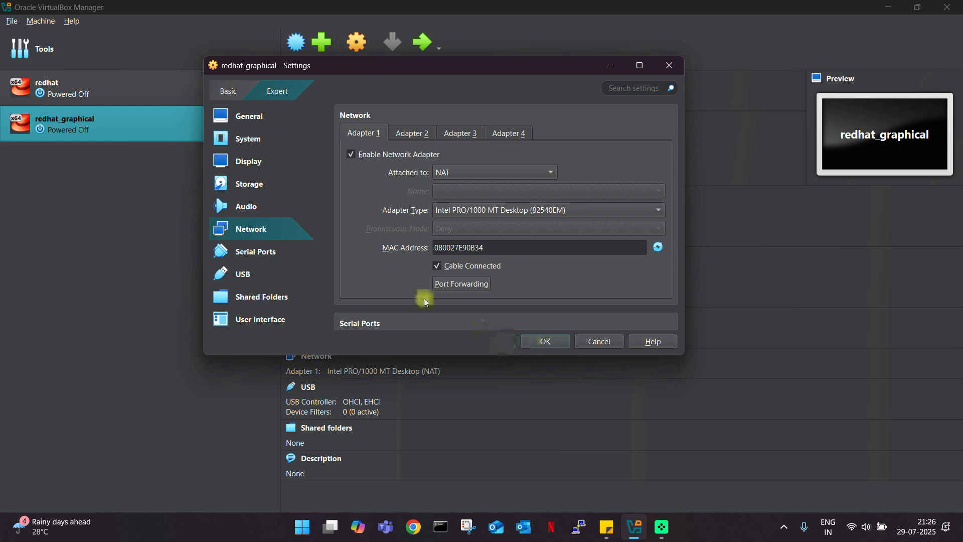
Try Bridged Adapter for Adapter 1, then set it back to NAT.
{"action": "left_click", "coordinate": [536, 173]}
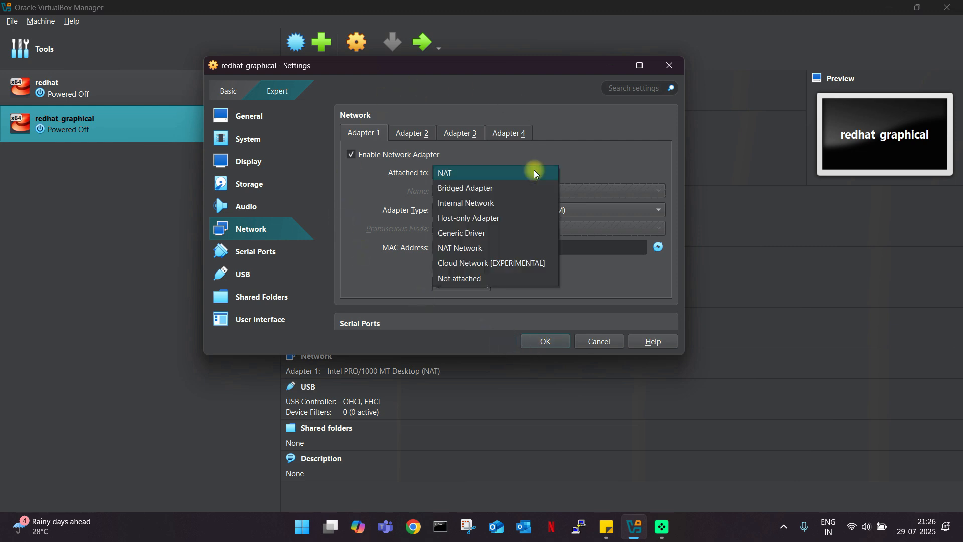
{"action": "left_click", "coordinate": [460, 190]}
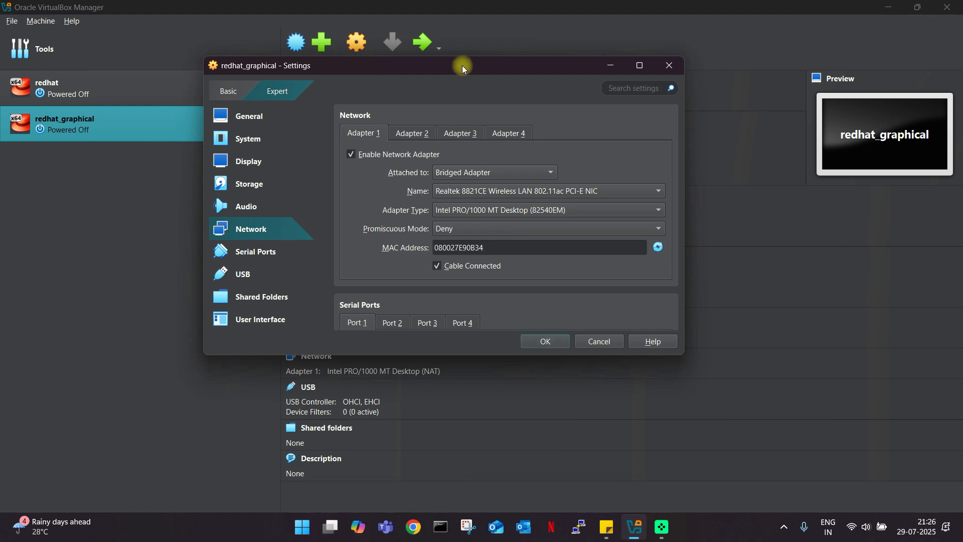
{"action": "left_click_drag", "start_coordinate": [458, 65], "coordinate": [445, 64]}
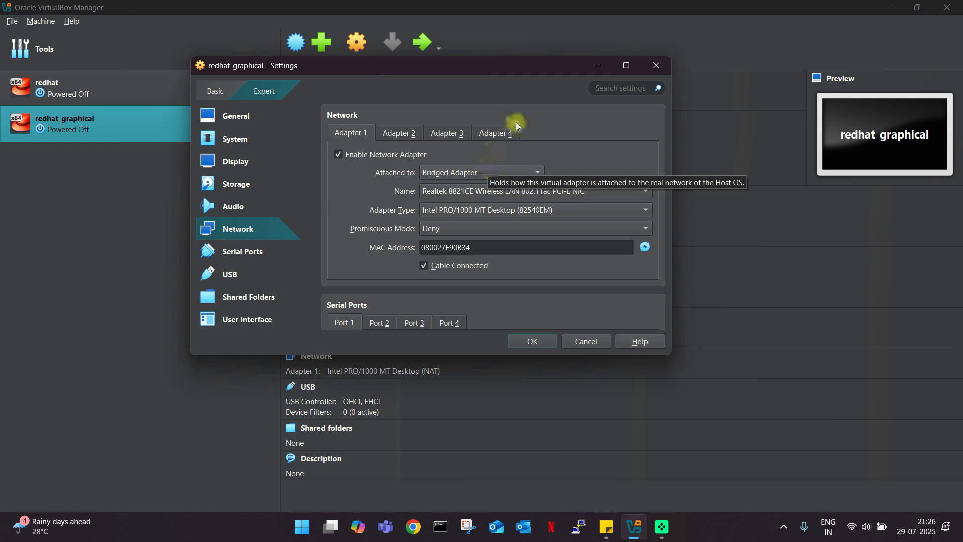
{"action": "left_click_drag", "start_coordinate": [516, 66], "coordinate": [500, 64]}
{"action": "left_click", "coordinate": [503, 173]}
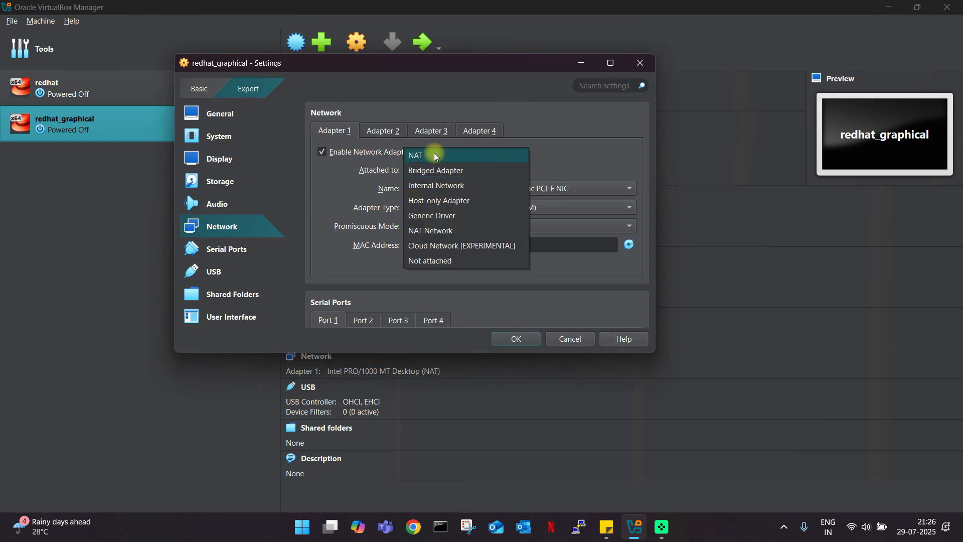
{"action": "left_click", "coordinate": [432, 152]}
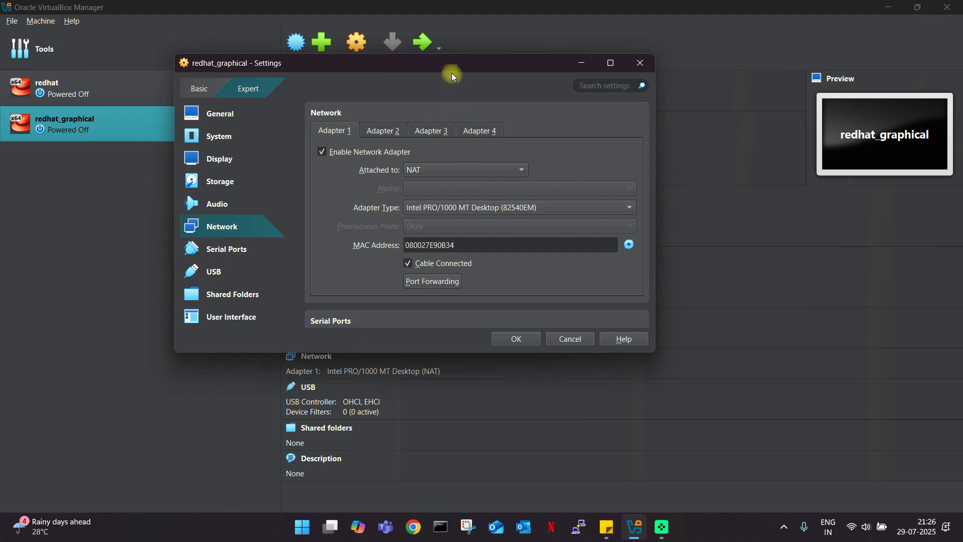
{"action": "left_click_drag", "start_coordinate": [451, 64], "coordinate": [464, 63]}
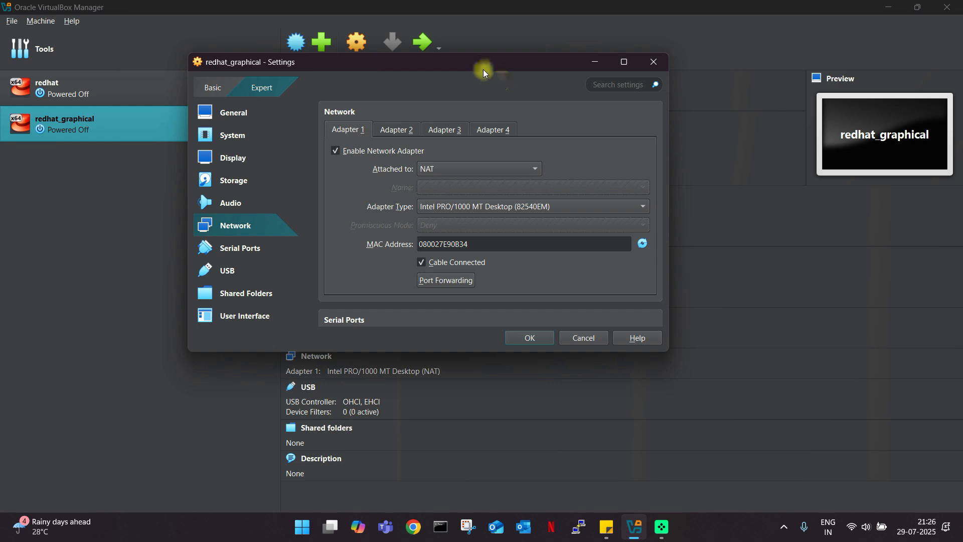
{"action": "left_click_drag", "start_coordinate": [483, 70], "coordinate": [504, 75]}
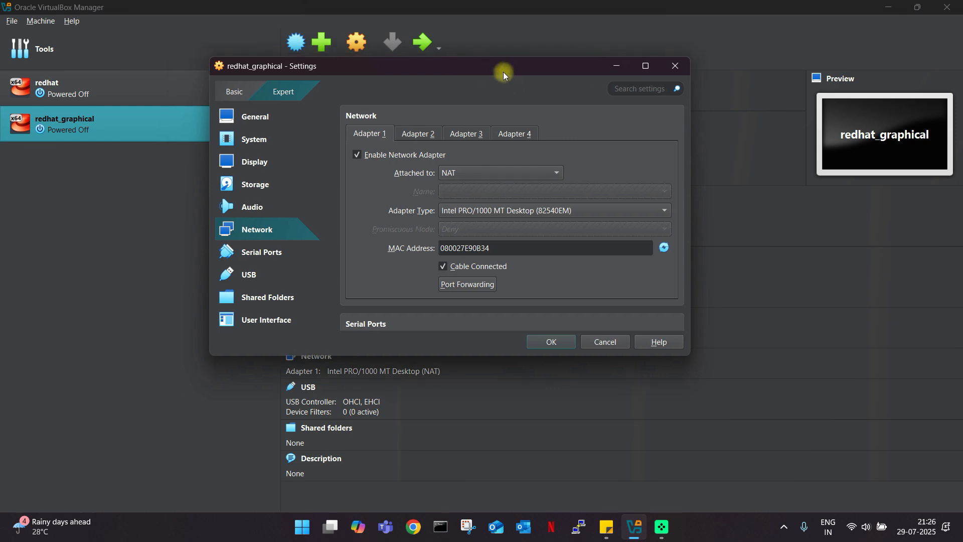
{"action": "left_click_drag", "start_coordinate": [504, 71], "coordinate": [476, 71]}
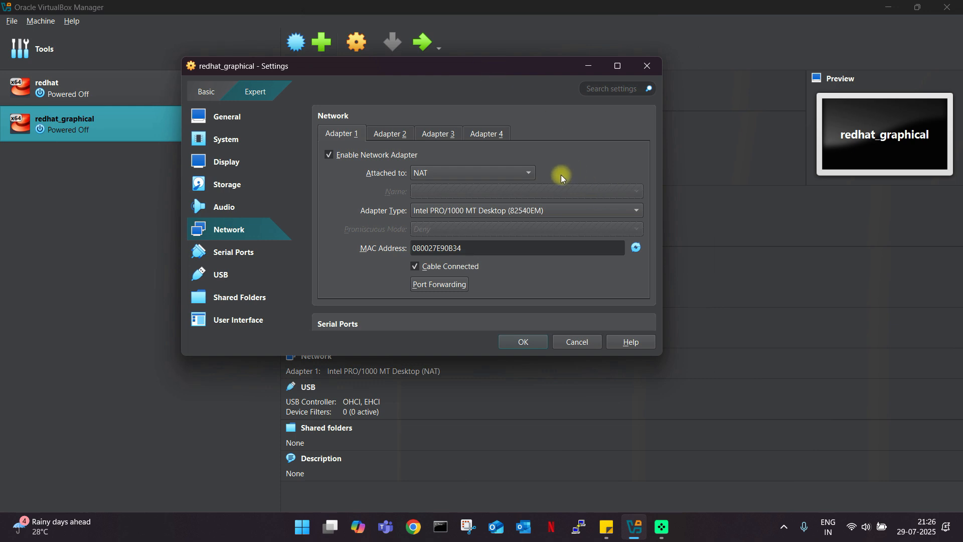
{"action": "left_click", "coordinate": [493, 177]}
Toggle Adapter 1 between Bridged Adapter and NAT again.
{"action": "left_click", "coordinate": [456, 189]}
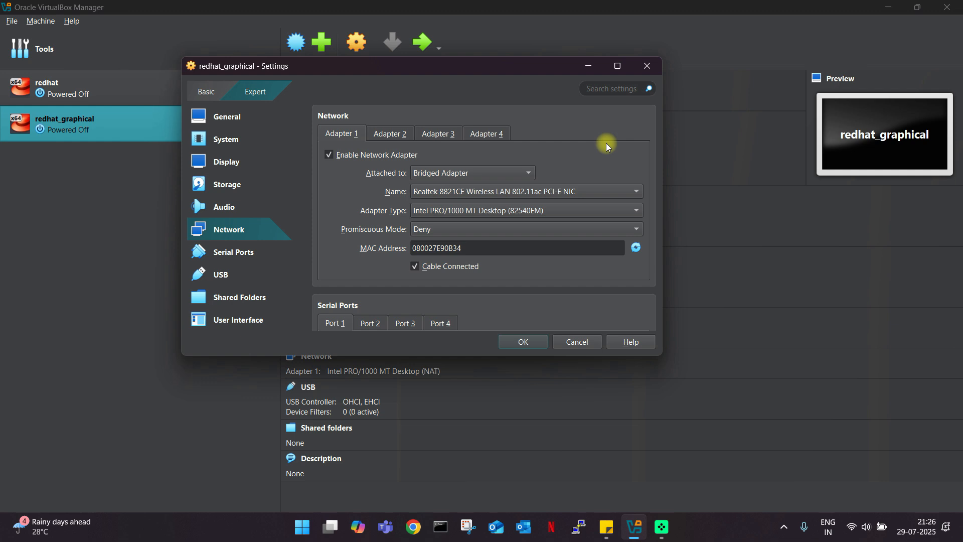
{"action": "left_click_drag", "start_coordinate": [529, 76], "coordinate": [535, 75]}
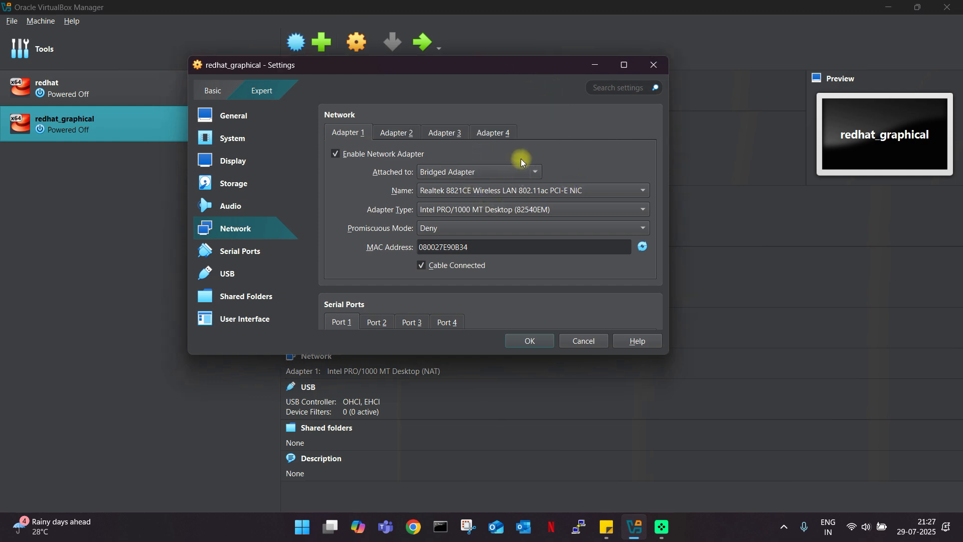
{"action": "left_click", "coordinate": [521, 177]}
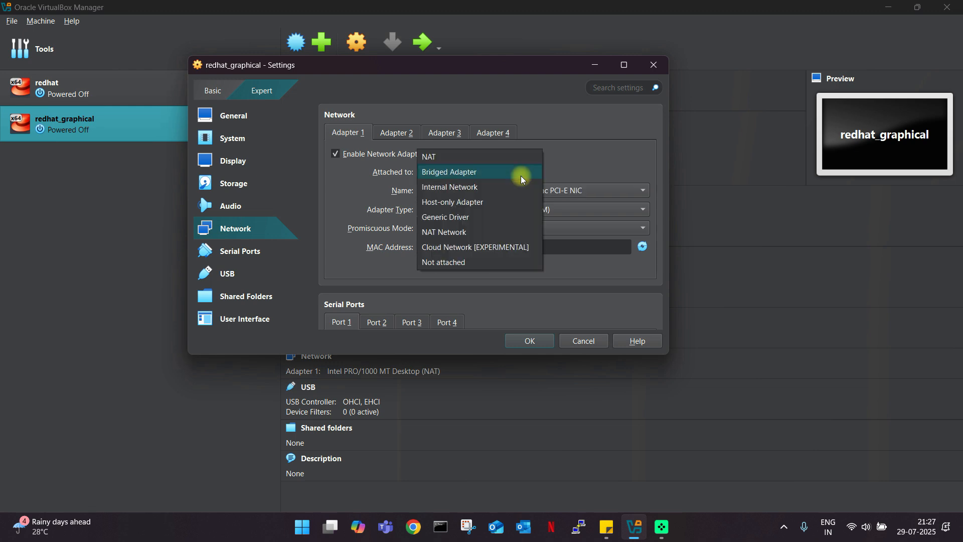
{"action": "left_click", "coordinate": [451, 173]}
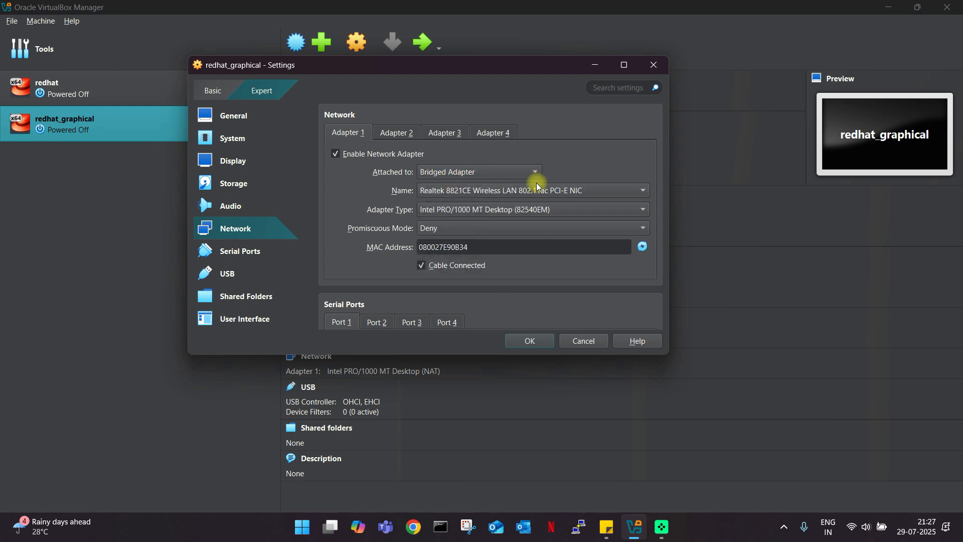
{"action": "left_click", "coordinate": [525, 173]}
{"action": "left_click", "coordinate": [444, 159]}
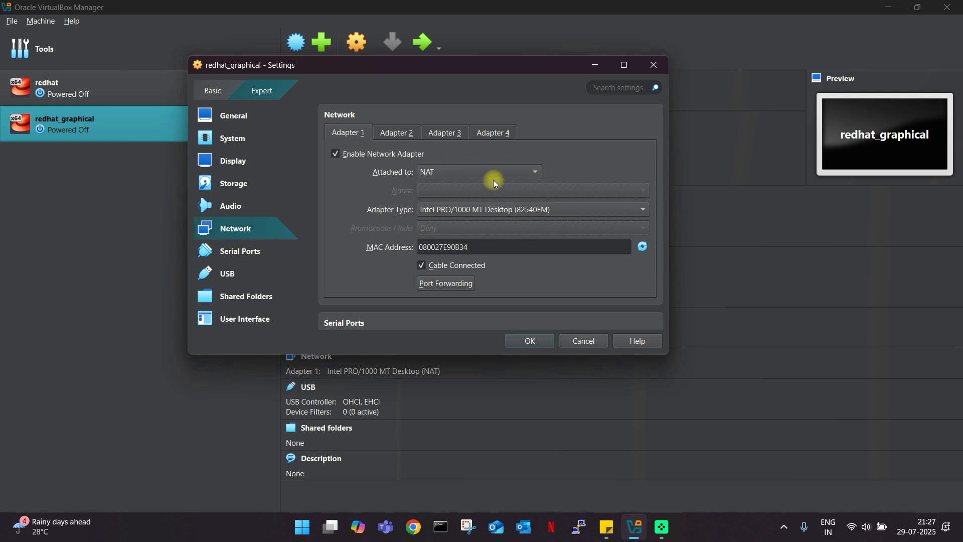
Attach Adapter 1 to Bridged Adapter with Promiscuous Mode Allow All and save.
{"action": "left_click", "coordinate": [522, 175]}
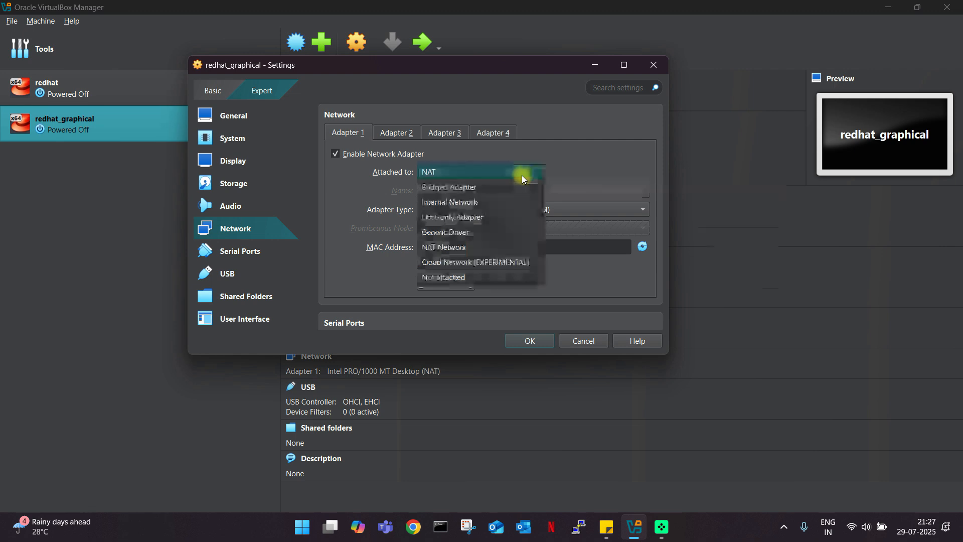
{"action": "left_click", "coordinate": [466, 188]}
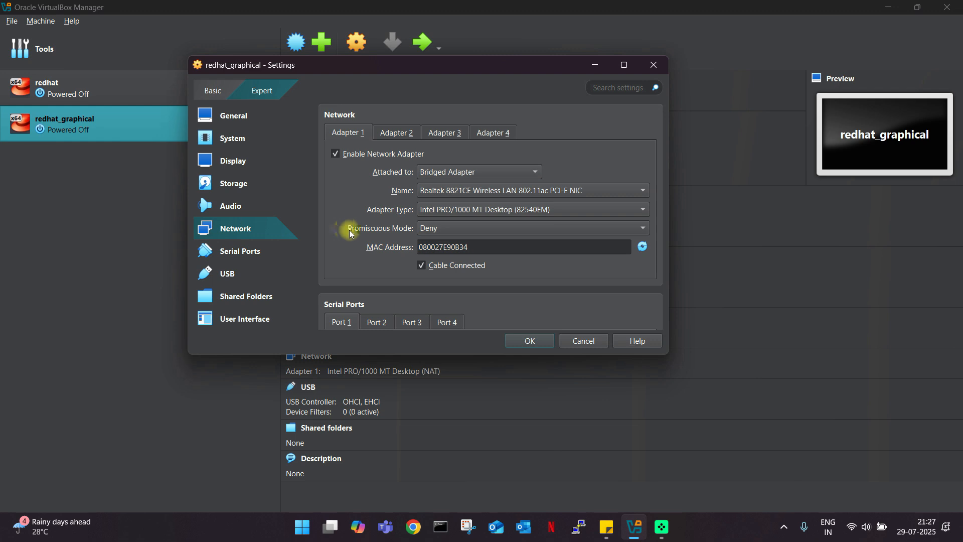
{"action": "left_click", "coordinate": [467, 227]}
{"action": "left_click", "coordinate": [451, 262]}
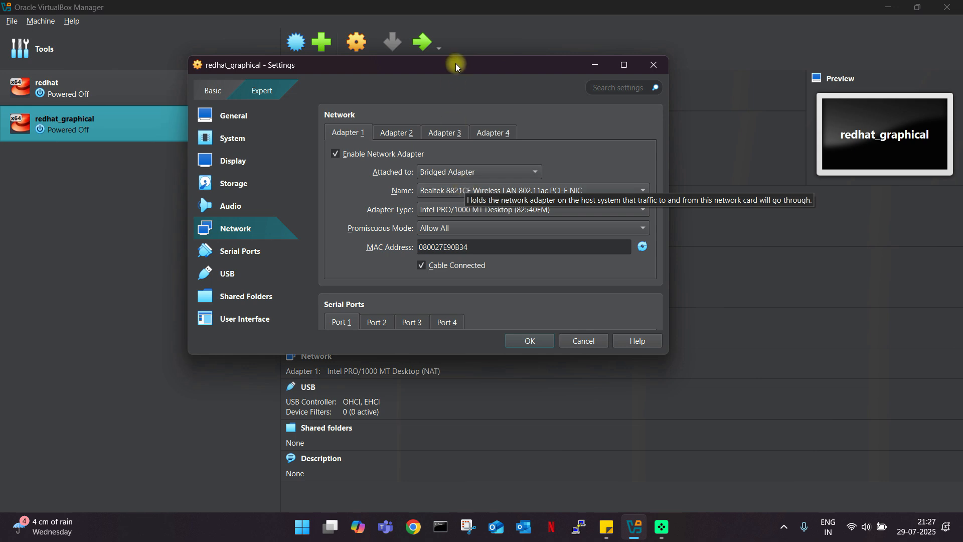
{"action": "left_click_drag", "start_coordinate": [454, 63], "coordinate": [473, 63]}
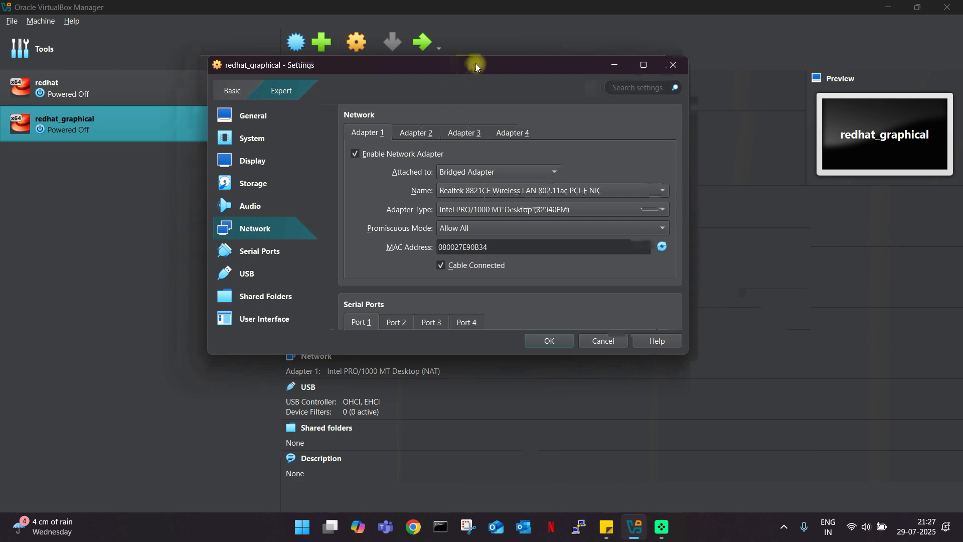
{"action": "left_click", "coordinate": [549, 341]}
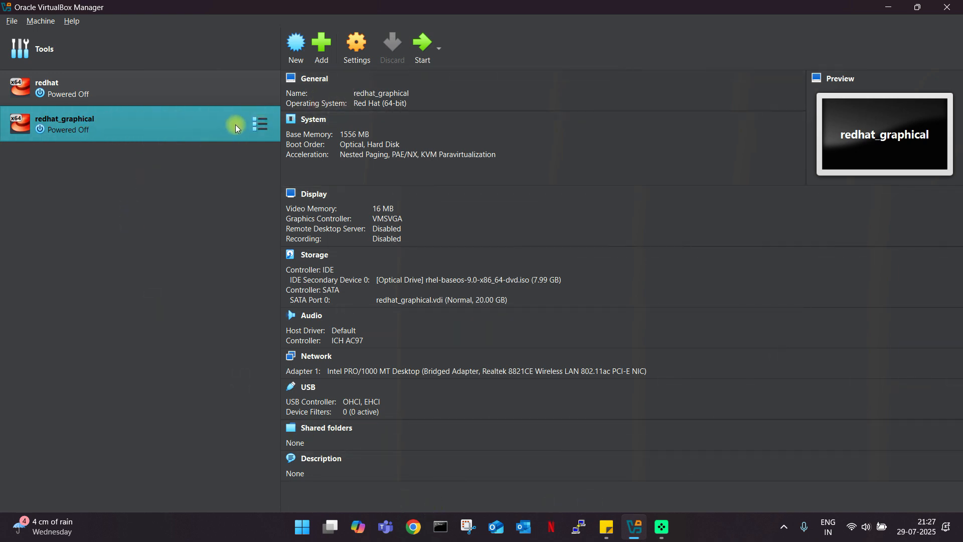
Start redhat_graphical, dismiss the keyboard capture notice, and maximize its window.
{"action": "left_click", "coordinate": [415, 46]}
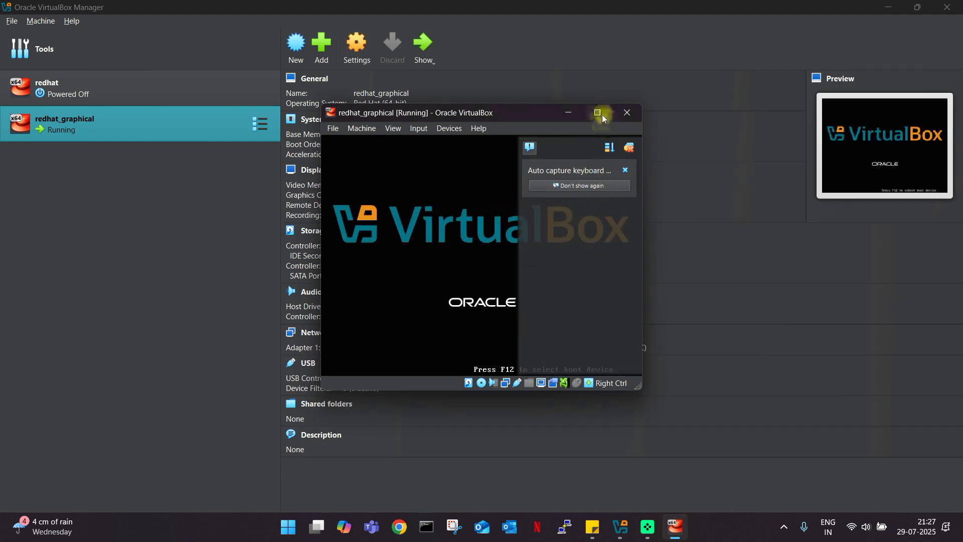
{"action": "left_click_drag", "start_coordinate": [496, 112], "coordinate": [458, 106]}
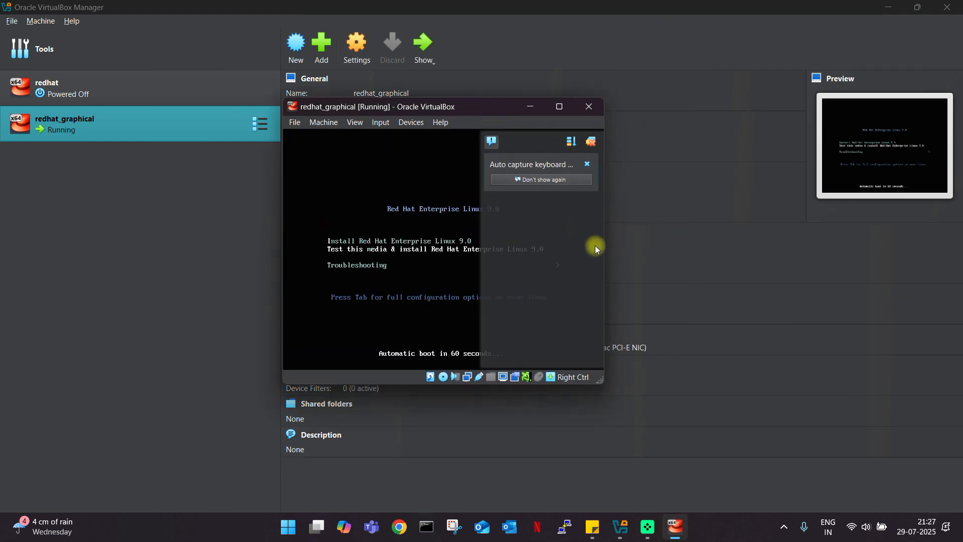
{"action": "left_click", "coordinate": [587, 164]}
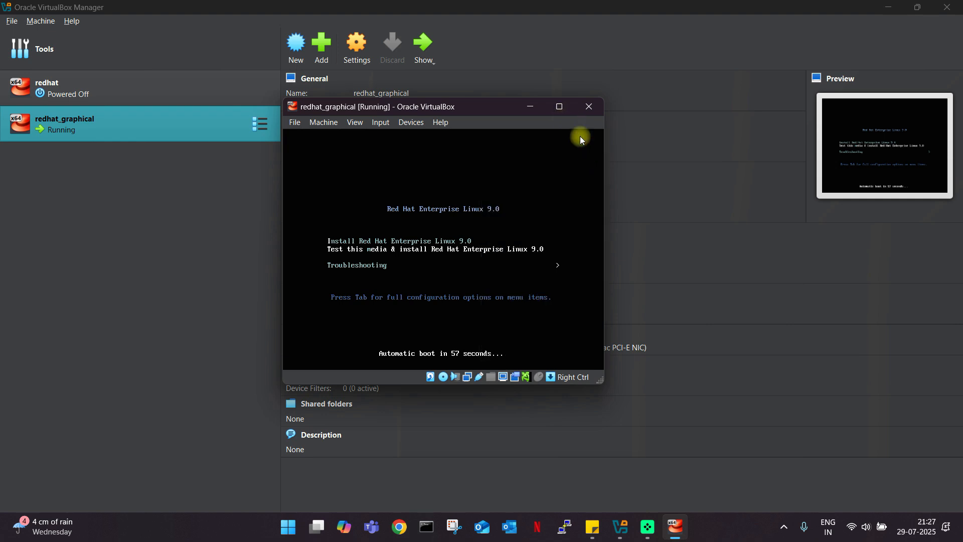
{"action": "left_click", "coordinate": [561, 107]}
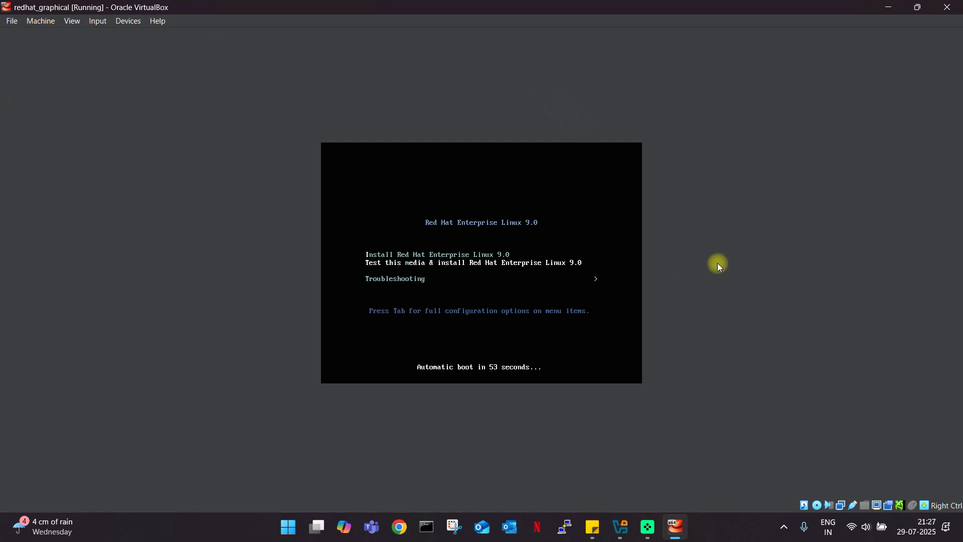
Boot the 'Install Red Hat Enterprise Linux 9.0' GRUB entry and dismiss the mouse notice.
{"action": "key", "text": "Down"}
{"action": "key", "text": "Up"}
{"action": "key", "text": "Up"}
{"action": "key", "text": "Down"}
{"action": "key", "text": "Up"}
{"action": "key", "text": "Down"}
{"action": "key", "text": "Down"}
{"action": "key", "text": "Up"}
{"action": "key", "text": "Up"}
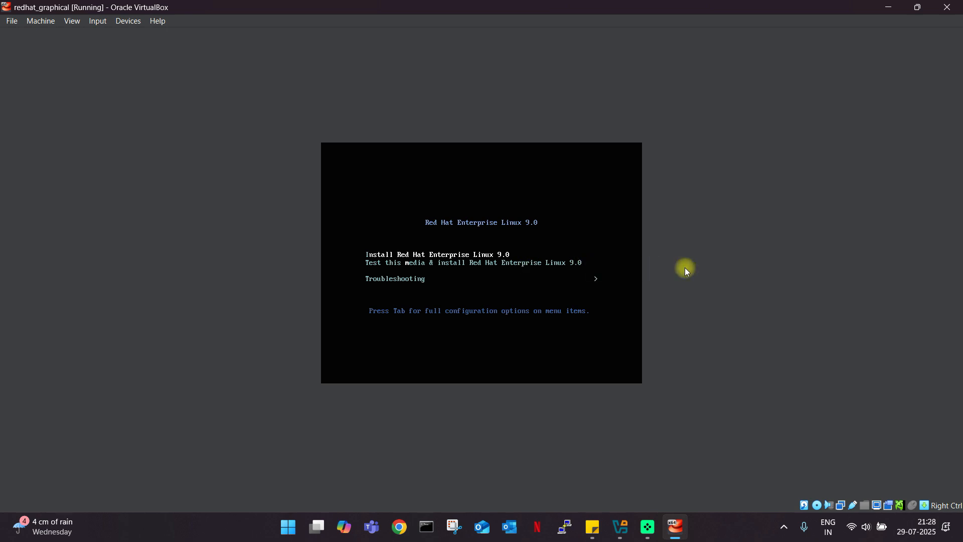
{"action": "key", "text": "Down"}
{"action": "key", "text": "Down"}
{"action": "key", "text": "Up"}
{"action": "key", "text": "Up"}
{"action": "key", "text": "Down"}
{"action": "key", "text": "Up"}
{"action": "key", "text": "Return"}
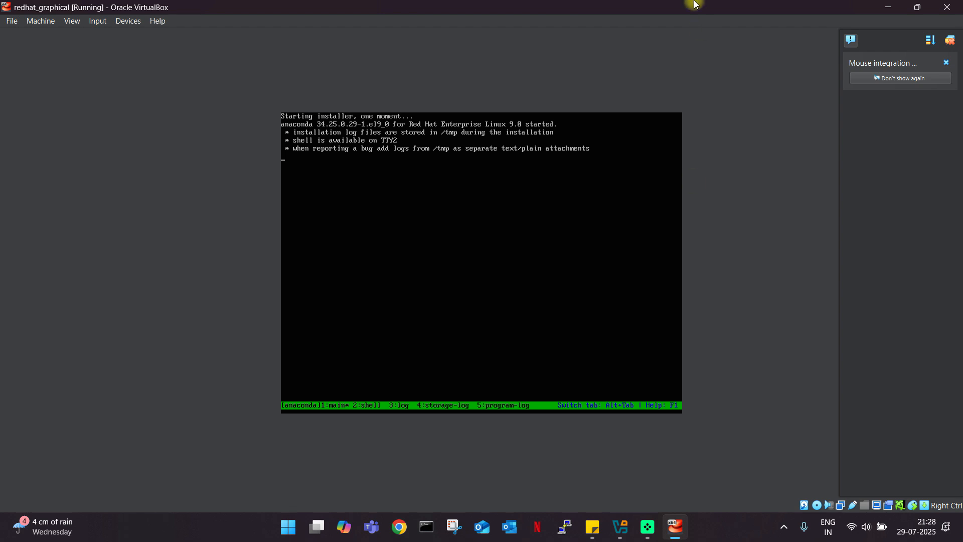
{"action": "left_click", "coordinate": [950, 63]}
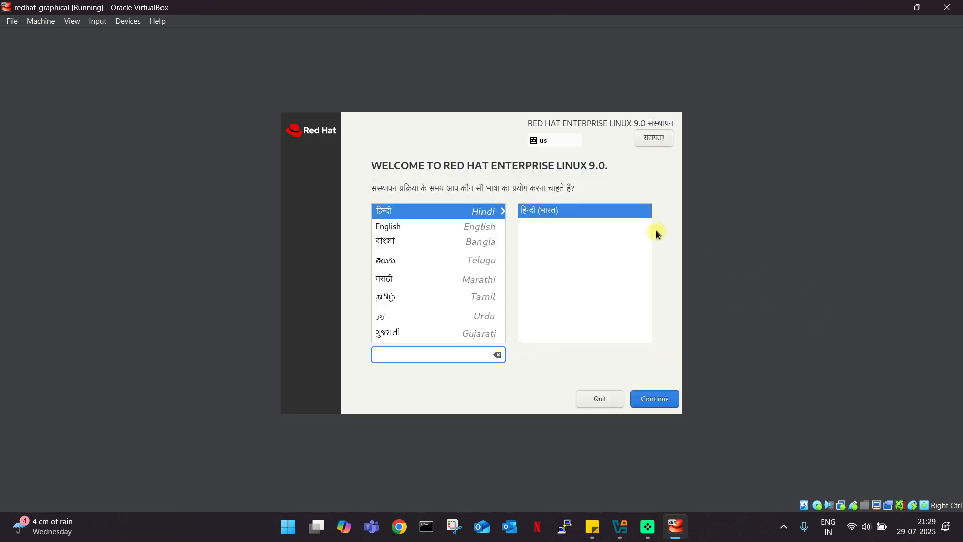
Choose English as the installation language.
{"action": "left_click", "coordinate": [395, 230]}
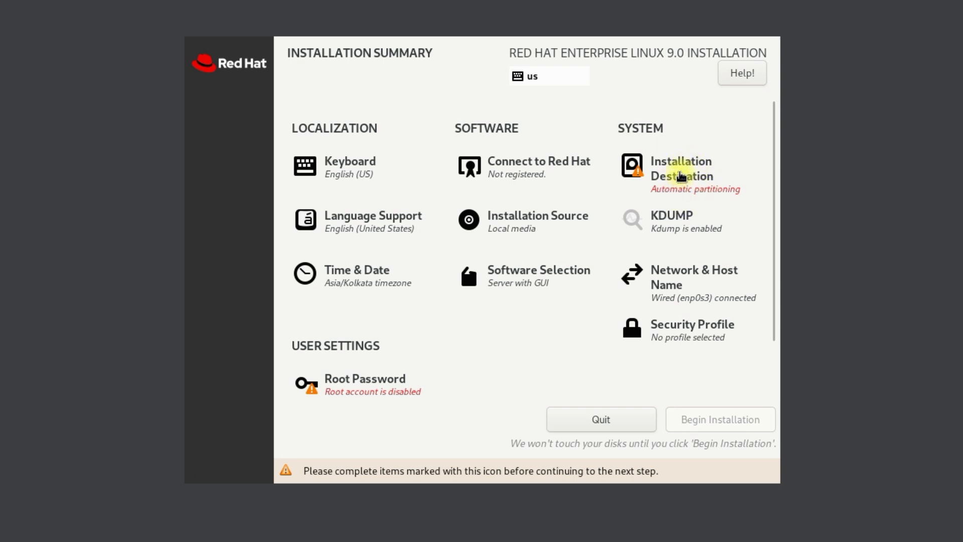
Keep automatic partitioning on the 20 GiB disk, uncheck Enable kdump, then go to Time & Date.
{"action": "left_click", "coordinate": [679, 173]}
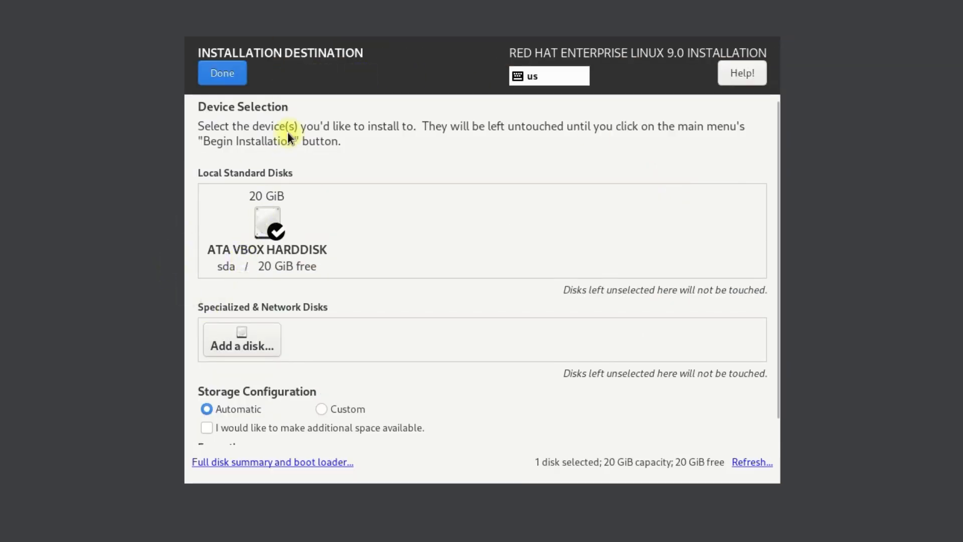
{"action": "left_click", "coordinate": [230, 74]}
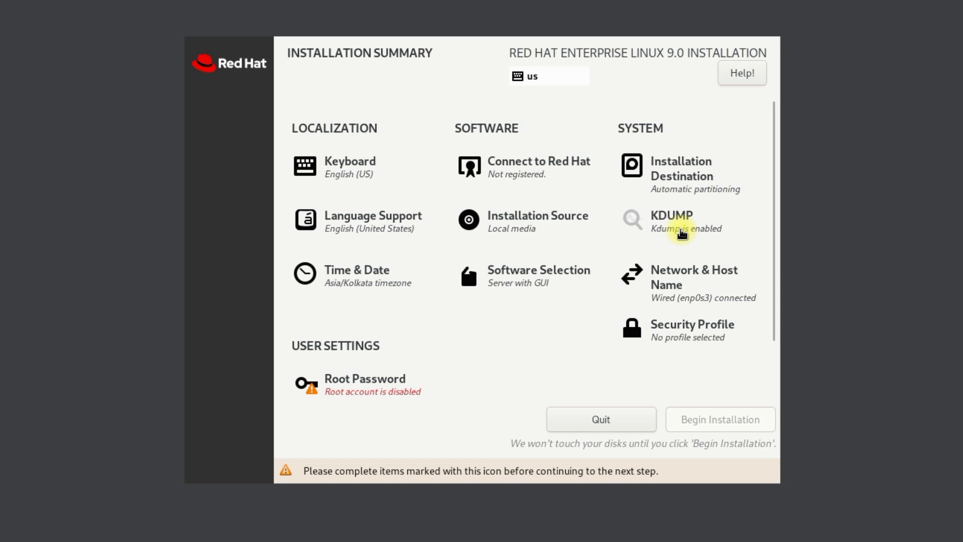
{"action": "left_click", "coordinate": [682, 230]}
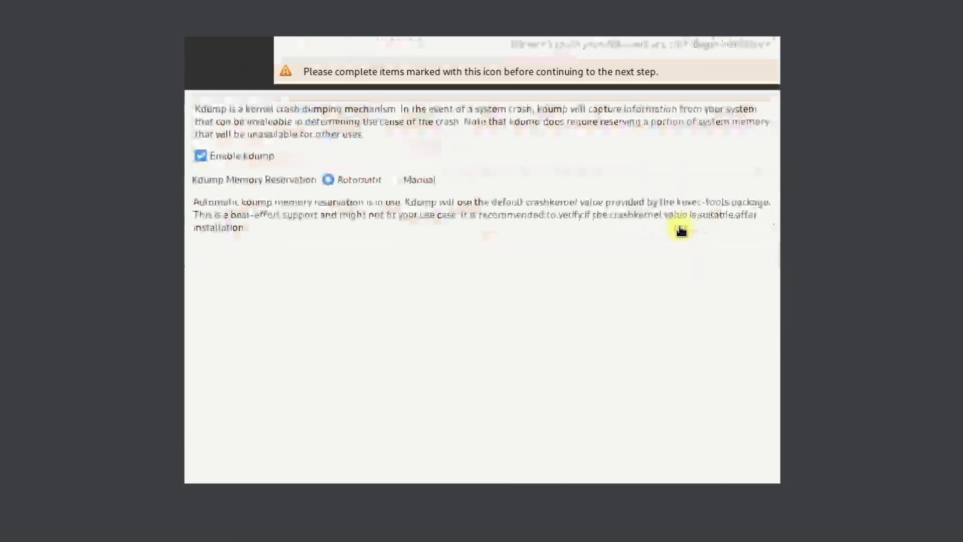
{"action": "left_click", "coordinate": [201, 156]}
{"action": "left_click", "coordinate": [224, 76]}
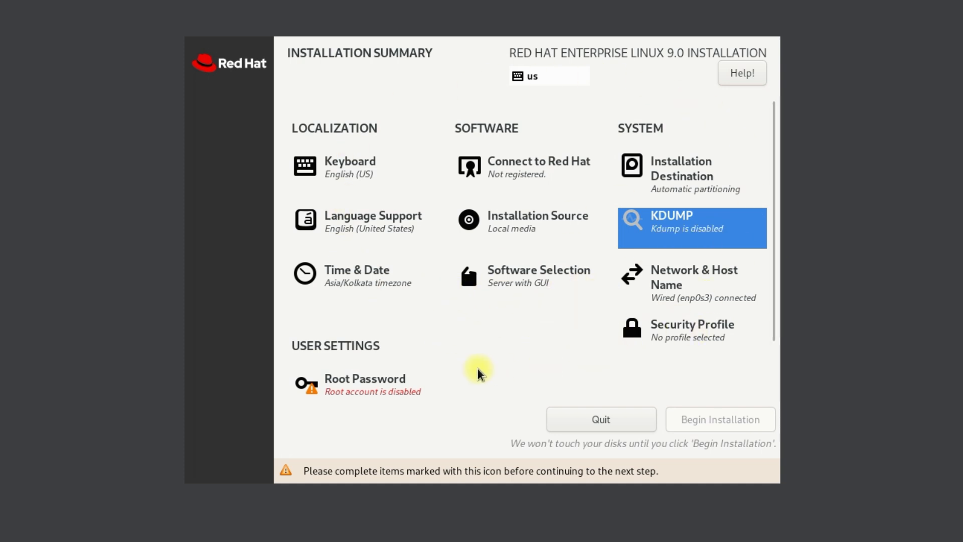
{"action": "left_click", "coordinate": [352, 275]}
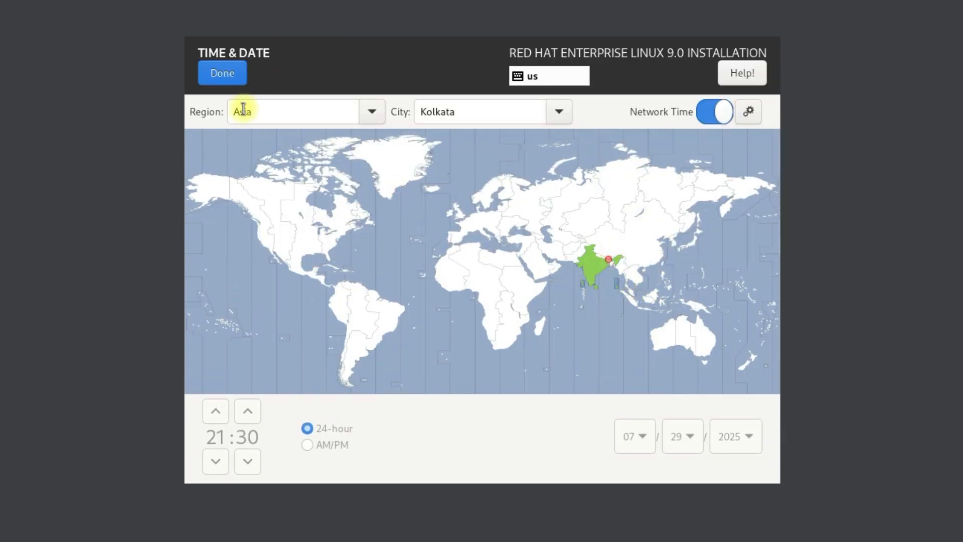
Keep Asia/Kolkata, then try Minimal Install and Workstation before settling on Server with GUI.
{"action": "left_click", "coordinate": [227, 80]}
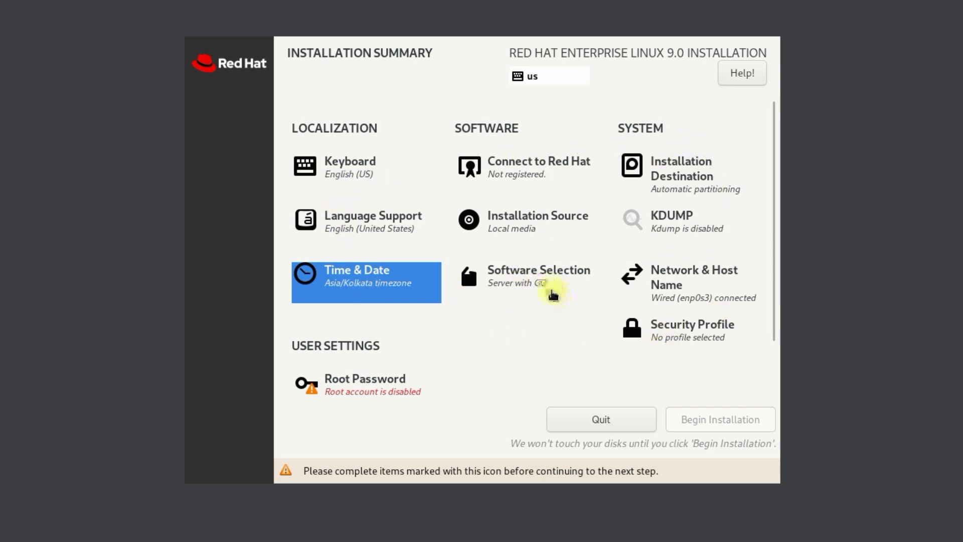
{"action": "left_click", "coordinate": [525, 281]}
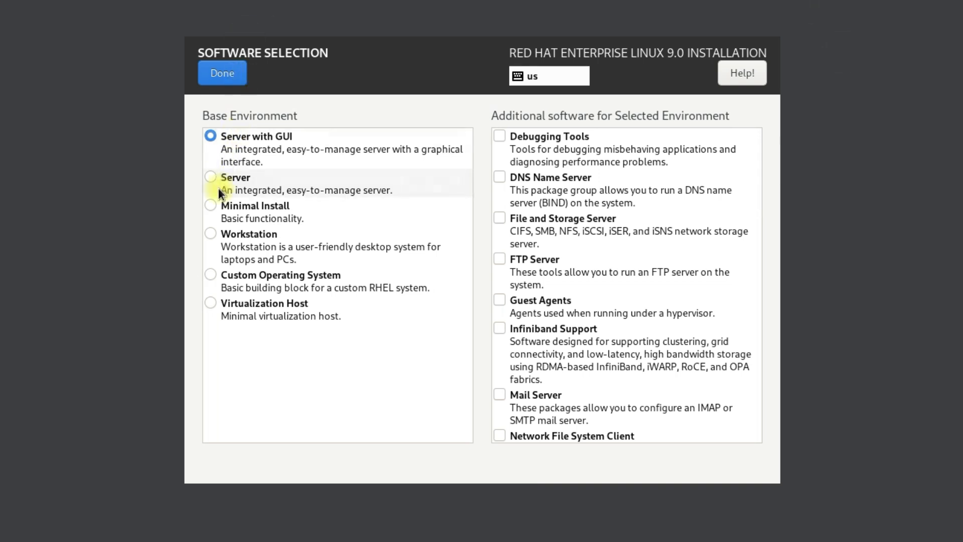
{"action": "left_click", "coordinate": [212, 206]}
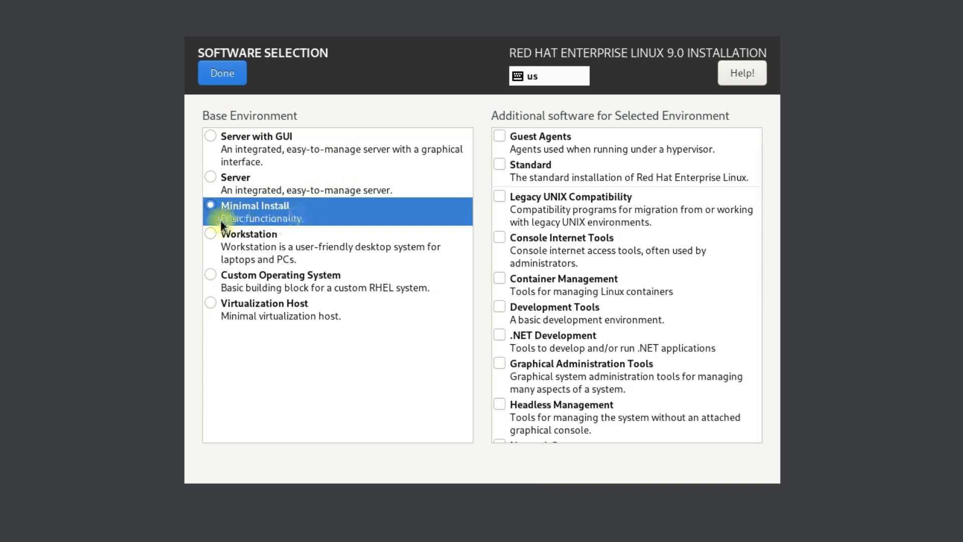
{"action": "left_click", "coordinate": [209, 137]}
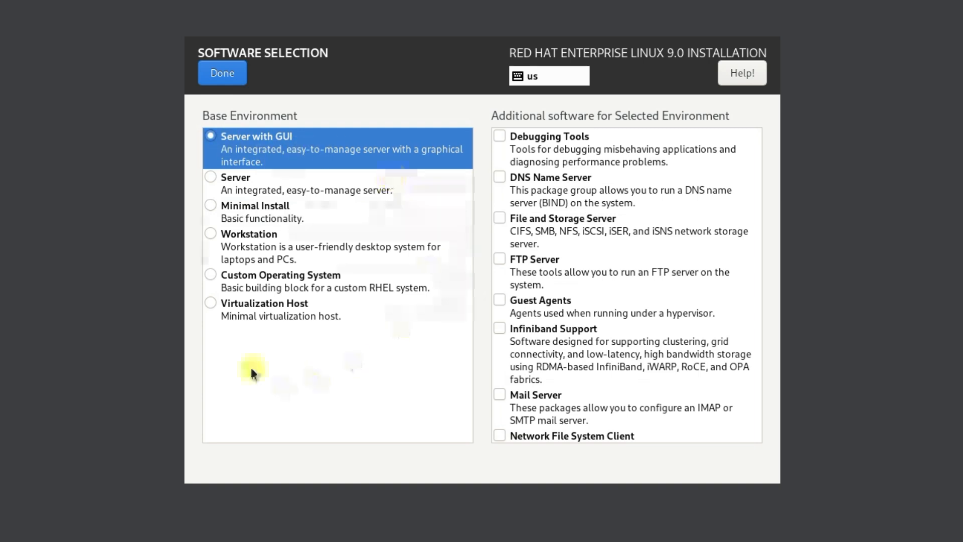
{"action": "left_click", "coordinate": [226, 241]}
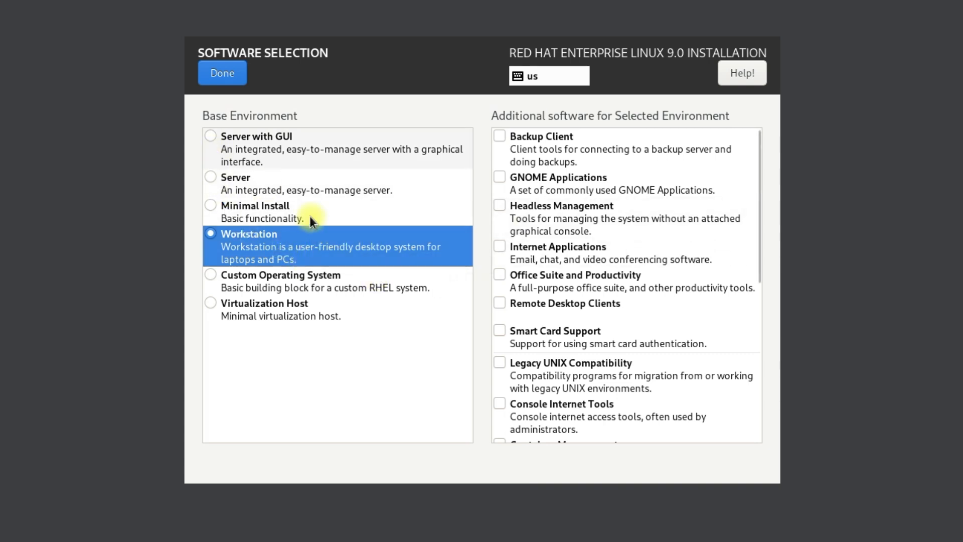
{"action": "left_click", "coordinate": [211, 136]}
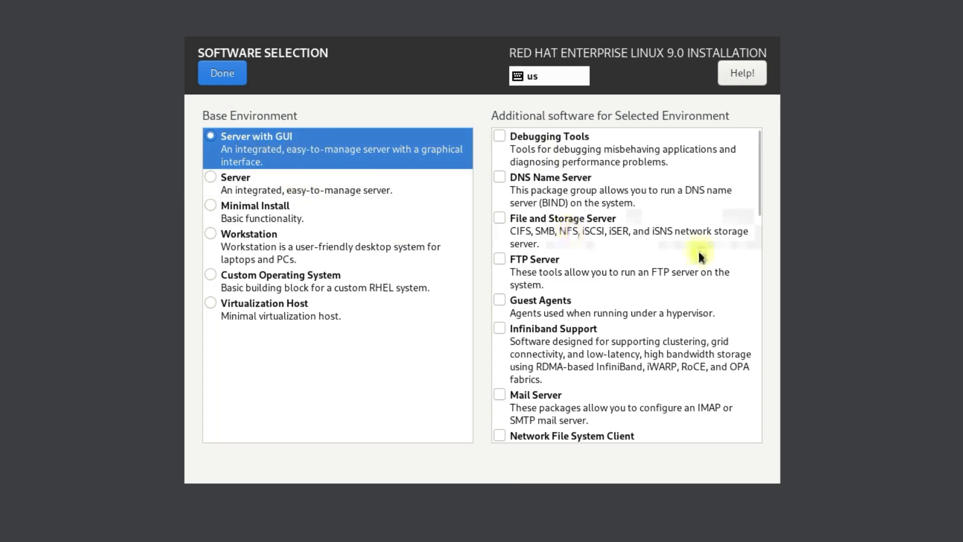
Add the FTP Server add-on to Server with GUI and confirm the software selection.
{"action": "scroll", "coordinate": [622, 271], "scroll_direction": "down", "scroll_amount": 6}
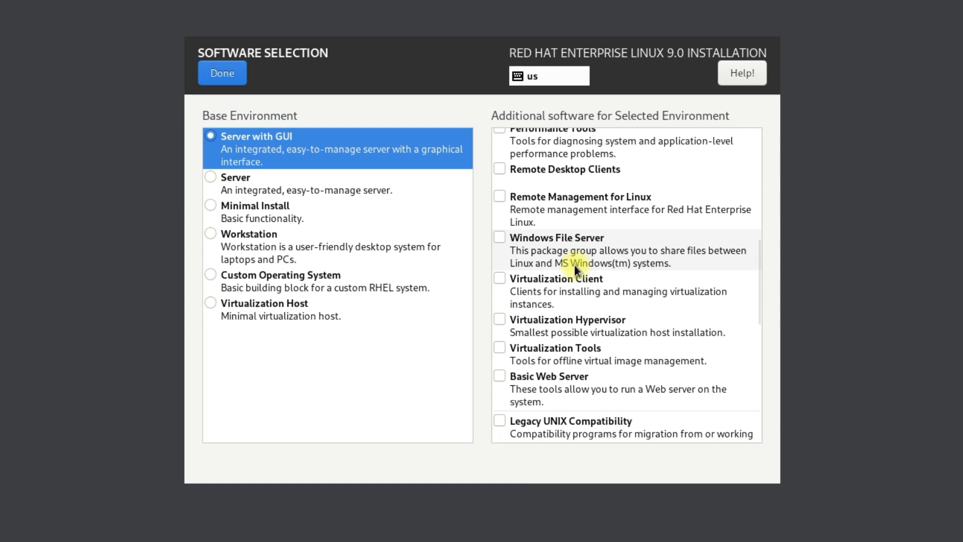
{"action": "scroll", "coordinate": [625, 351], "scroll_direction": "down", "scroll_amount": 5}
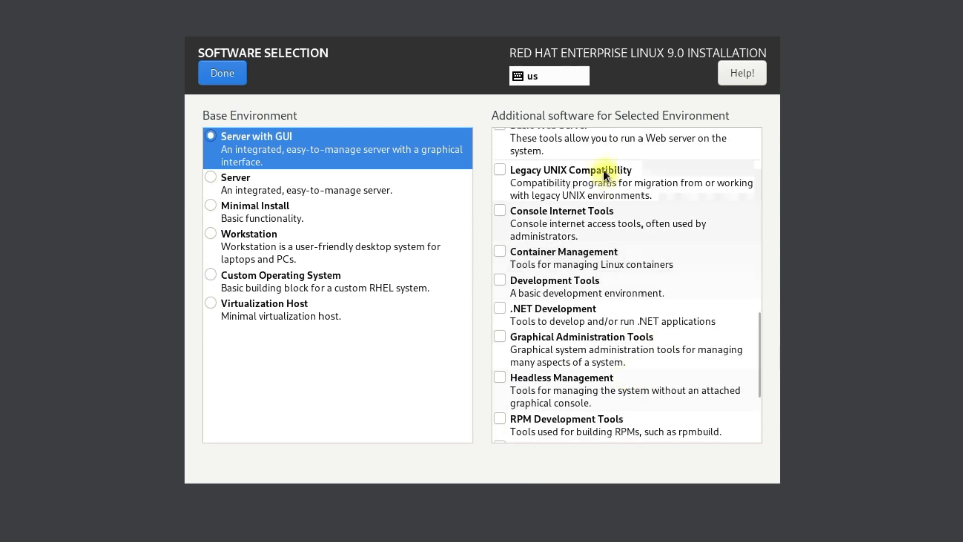
{"action": "scroll", "coordinate": [597, 379], "scroll_direction": "down", "scroll_amount": 4}
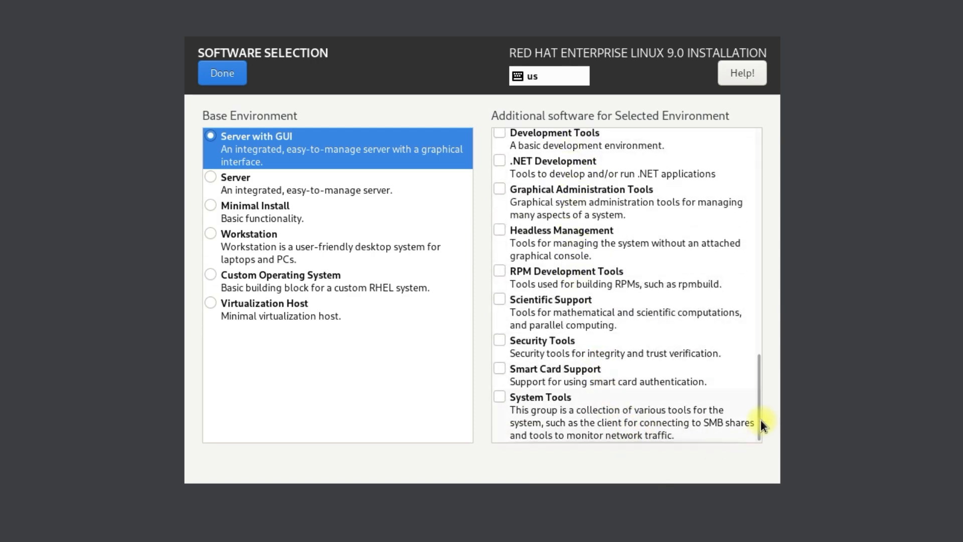
{"action": "left_click_drag", "start_coordinate": [760, 417], "coordinate": [761, 169]}
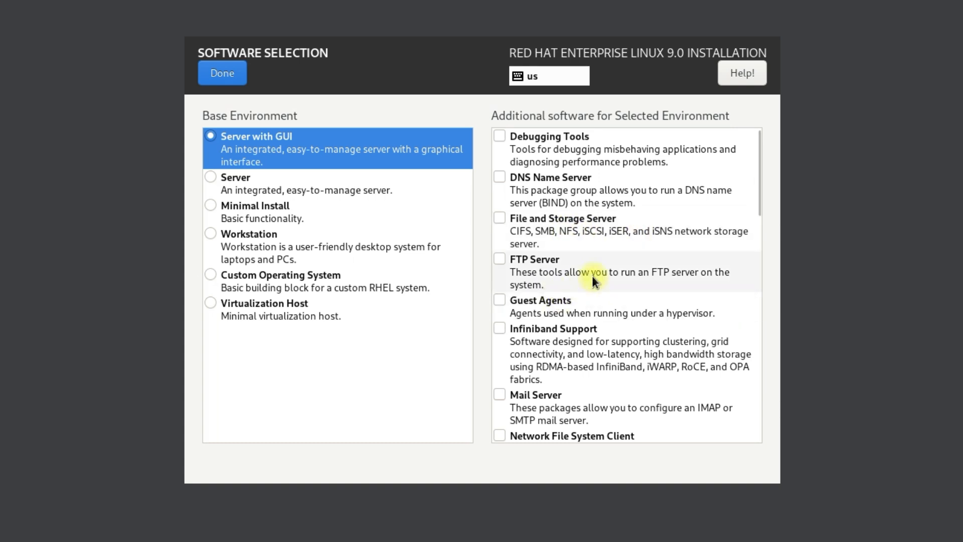
{"action": "left_click", "coordinate": [499, 260]}
{"action": "left_click", "coordinate": [624, 275]}
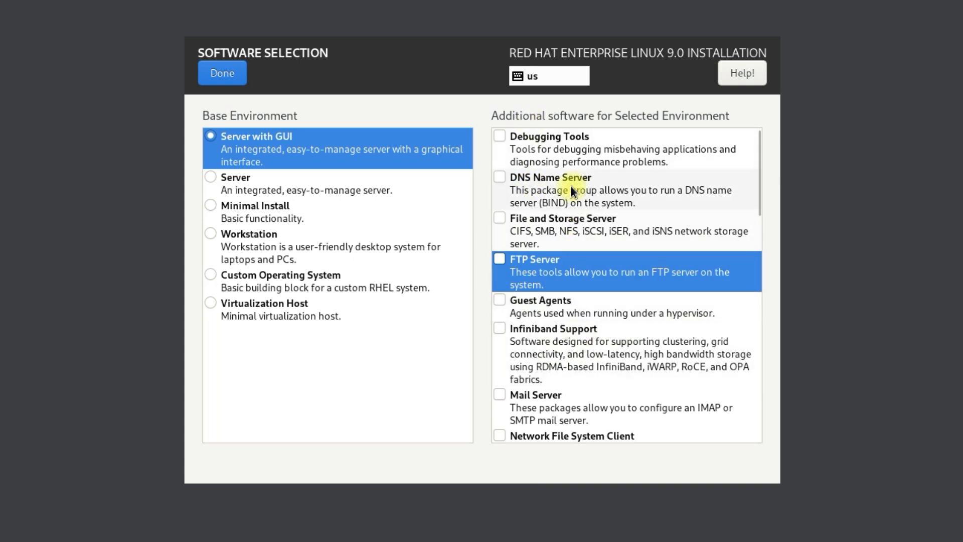
{"action": "scroll", "coordinate": [606, 347], "scroll_direction": "down", "scroll_amount": 3}
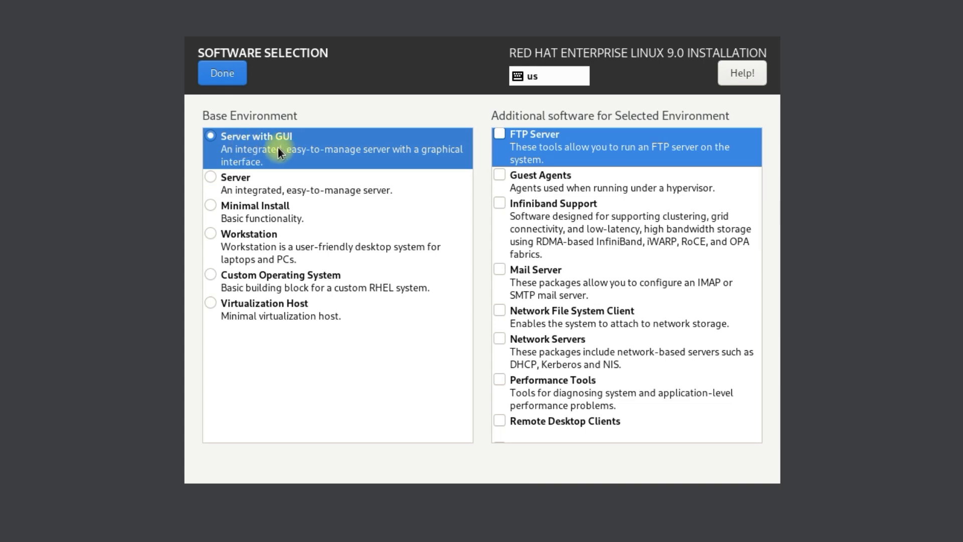
{"action": "left_click", "coordinate": [237, 73]}
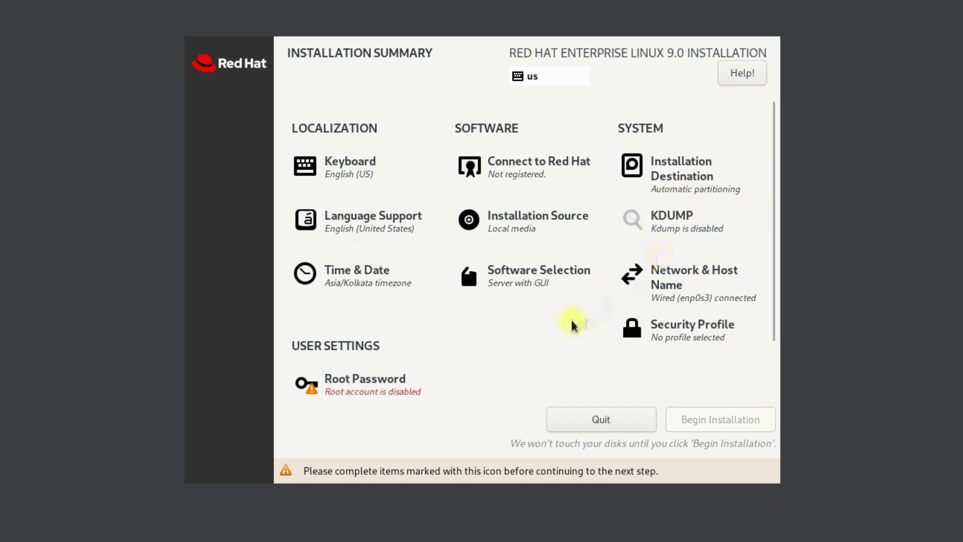
{"action": "scroll", "coordinate": [547, 314], "scroll_direction": "down", "scroll_amount": 2}
{"action": "scroll", "coordinate": [539, 298], "scroll_direction": "down", "scroll_amount": 1}
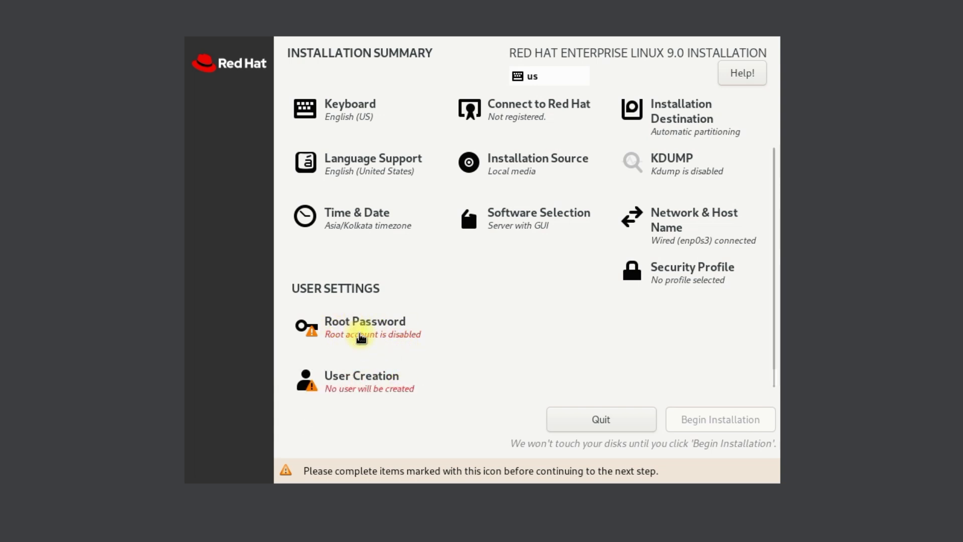
{"action": "scroll", "coordinate": [360, 334], "scroll_direction": "down", "scroll_amount": 3}
{"action": "left_click", "coordinate": [361, 337]}
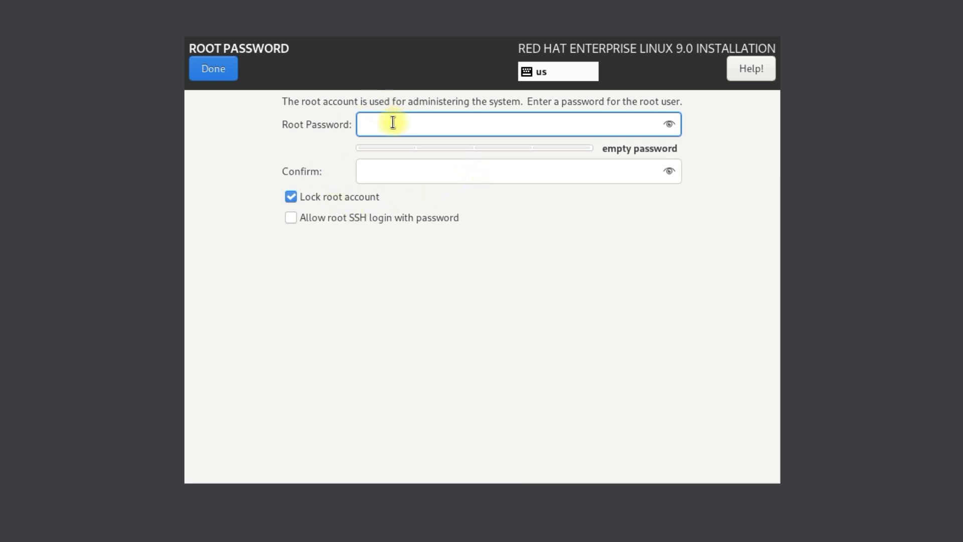
Enter and confirm the root password, allow root SSH password login, and accept the weak-password warning.
{"action": "type", "text": "redhat1"}
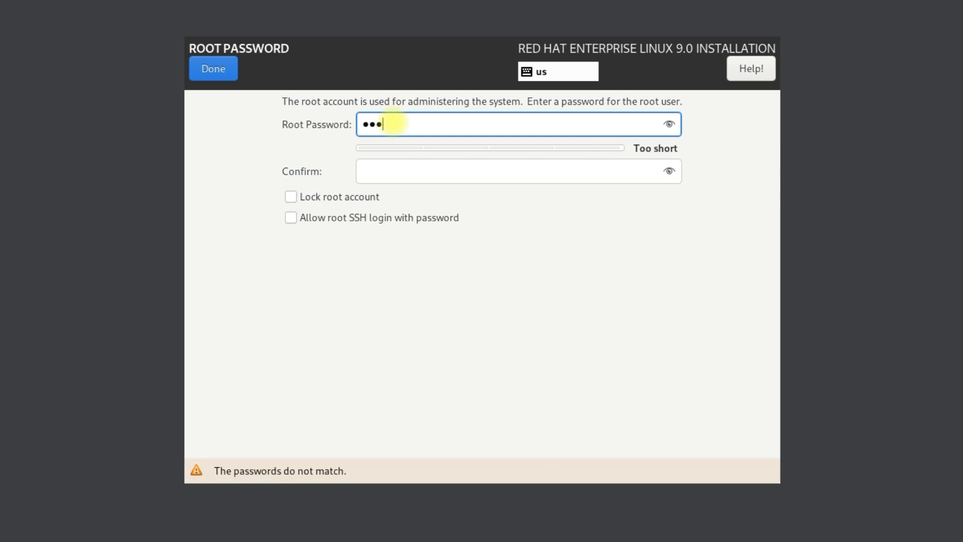
{"action": "left_click", "coordinate": [408, 169]}
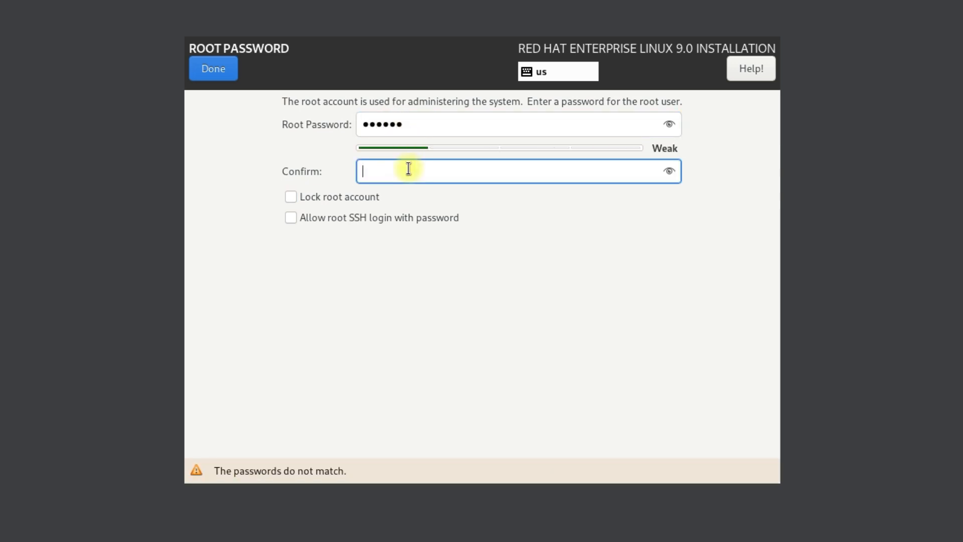
{"action": "type", "text": "redhat"}
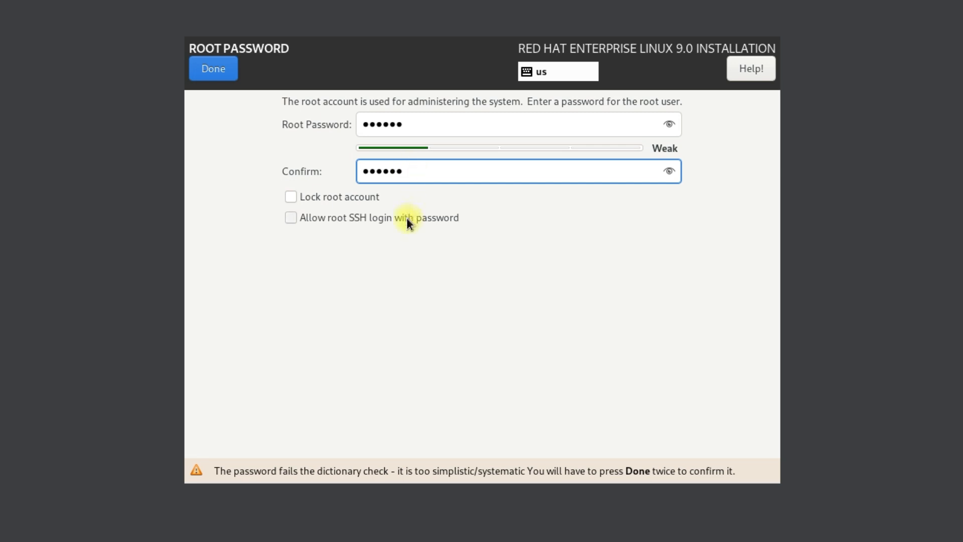
{"action": "left_click", "coordinate": [668, 172]}
{"action": "left_click", "coordinate": [670, 123]}
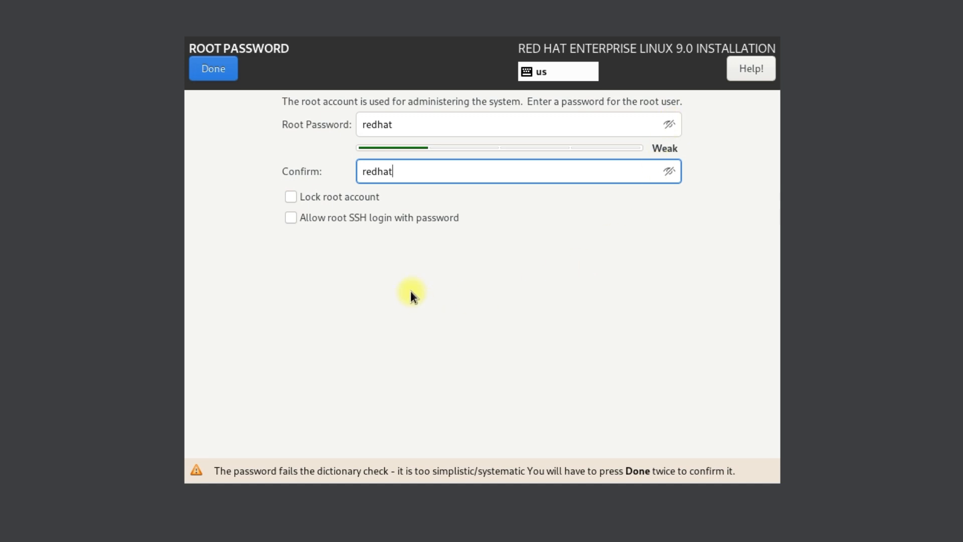
{"action": "left_click", "coordinate": [295, 220]}
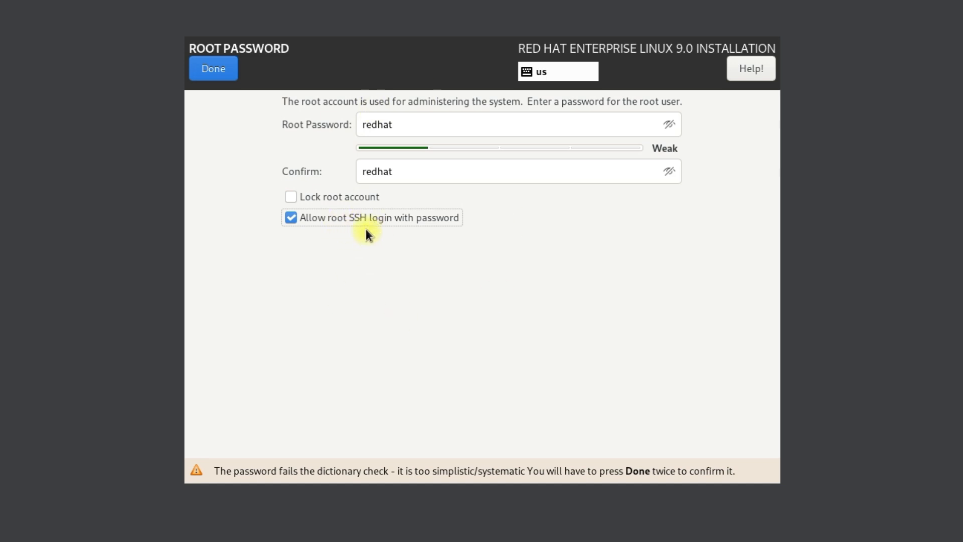
{"action": "left_click", "coordinate": [422, 174]}
{"action": "left_click", "coordinate": [225, 74]}
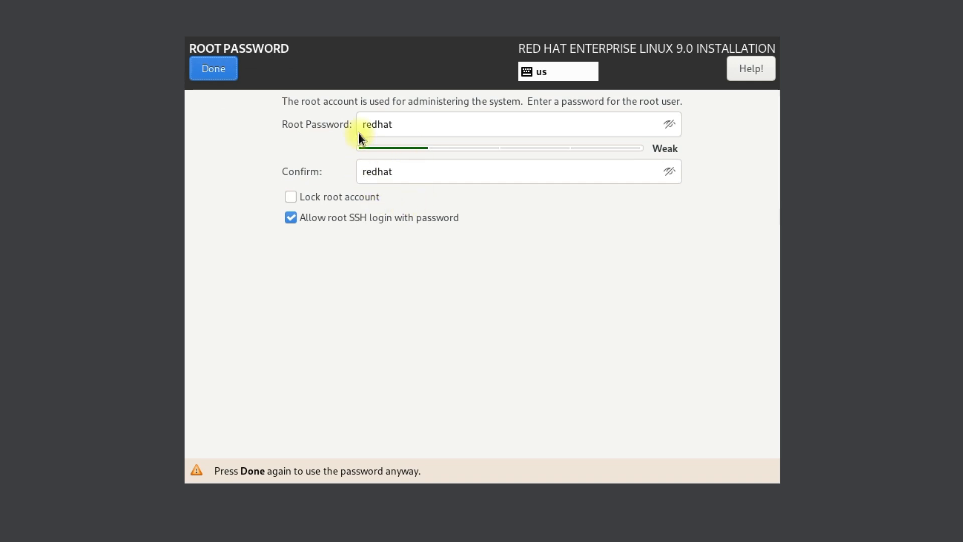
{"action": "left_click", "coordinate": [231, 74]}
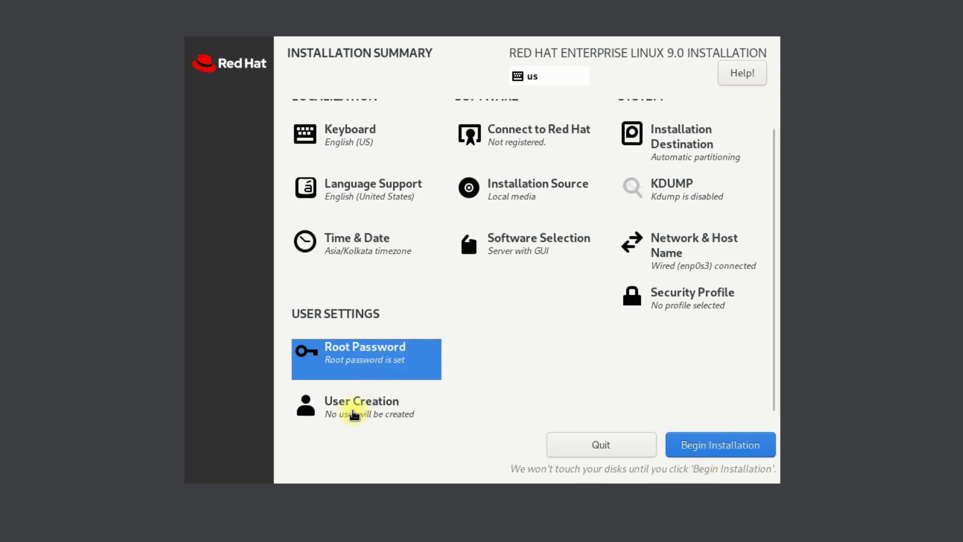
In User Creation, enter the new user's name, password and password confirmation.
{"action": "left_click", "coordinate": [380, 431]}
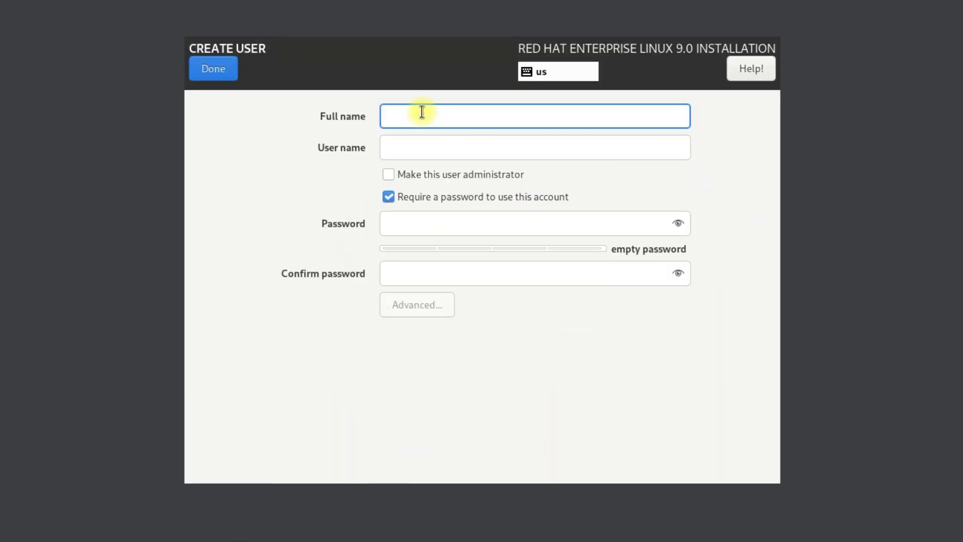
{"action": "type", "text": "redhat"}
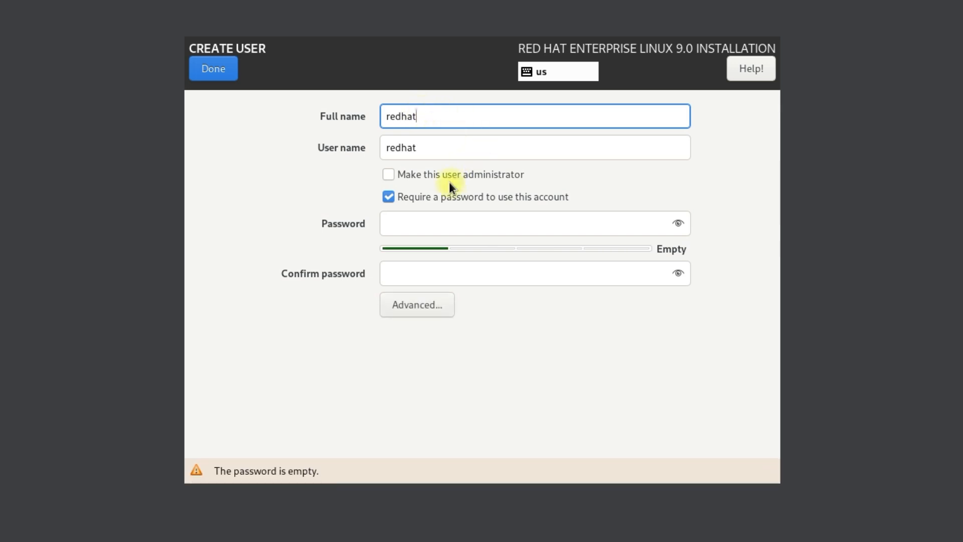
{"action": "left_click", "coordinate": [420, 227]}
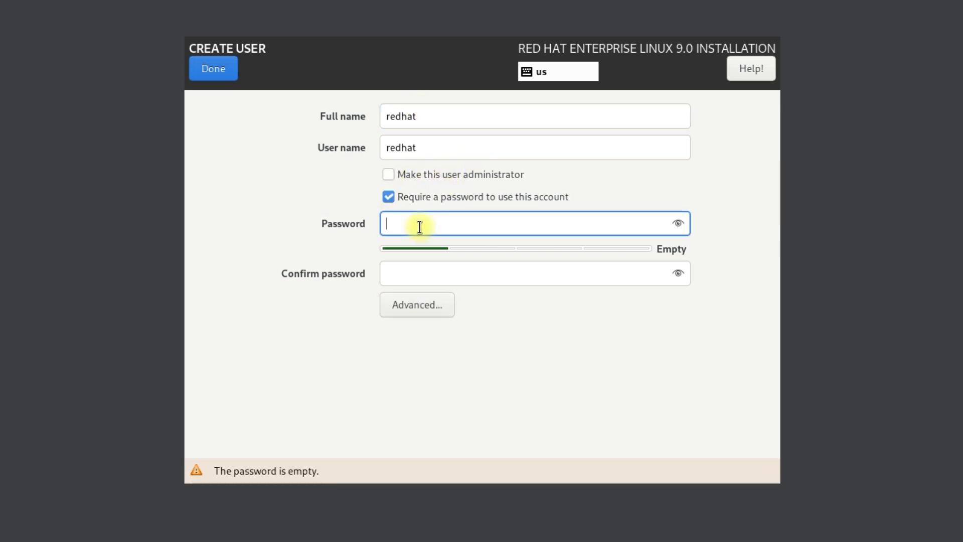
{"action": "type", "text": "redhat"}
{"action": "key", "text": "Tab"}
{"action": "type", "text": "redhat"}
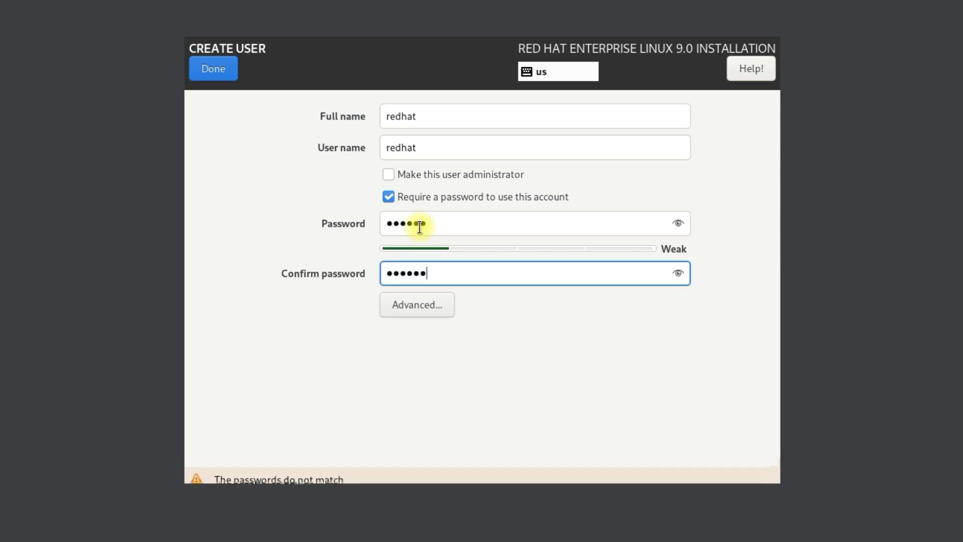
{"action": "left_click", "coordinate": [675, 223]}
{"action": "left_click", "coordinate": [677, 270]}
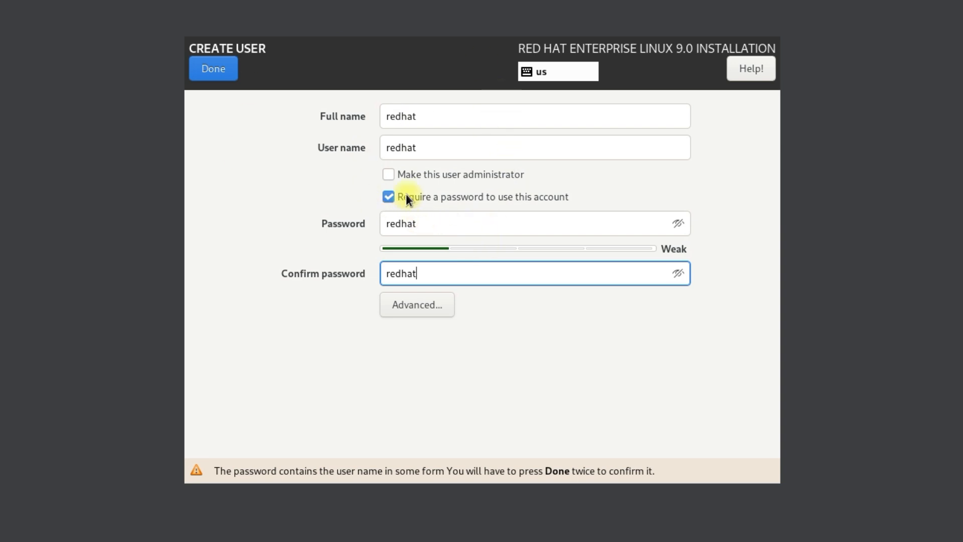
Make the user an administrator and accept the weak-password warning.
{"action": "left_click", "coordinate": [392, 173]}
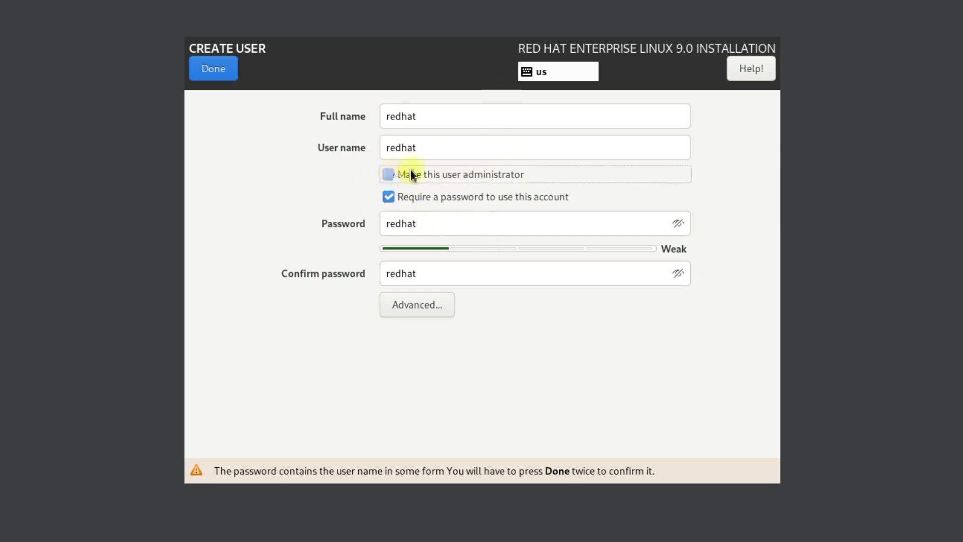
{"action": "left_click", "coordinate": [219, 70]}
{"action": "left_click", "coordinate": [219, 70]}
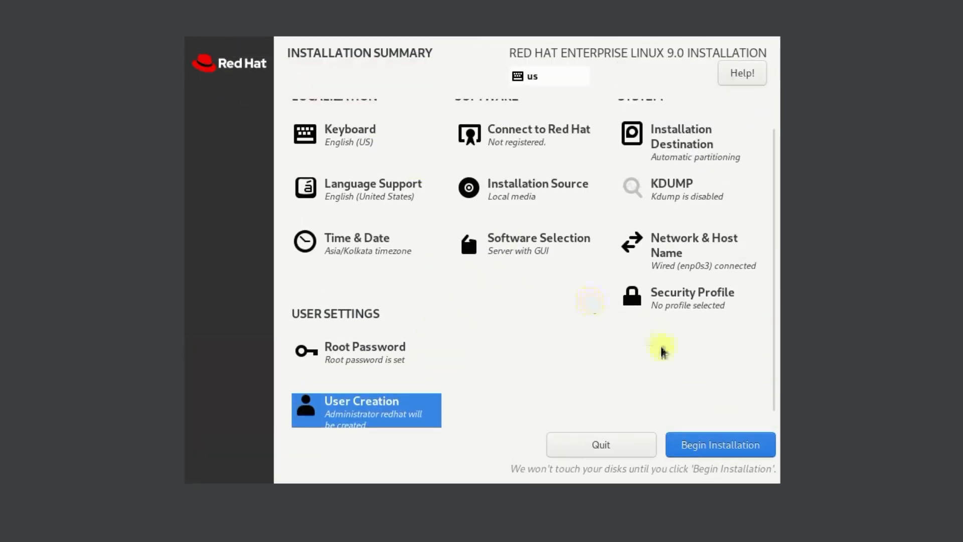
Begin installing RHEL 9.0 with the configured settings and let it run to completion.
{"action": "left_click", "coordinate": [718, 449]}
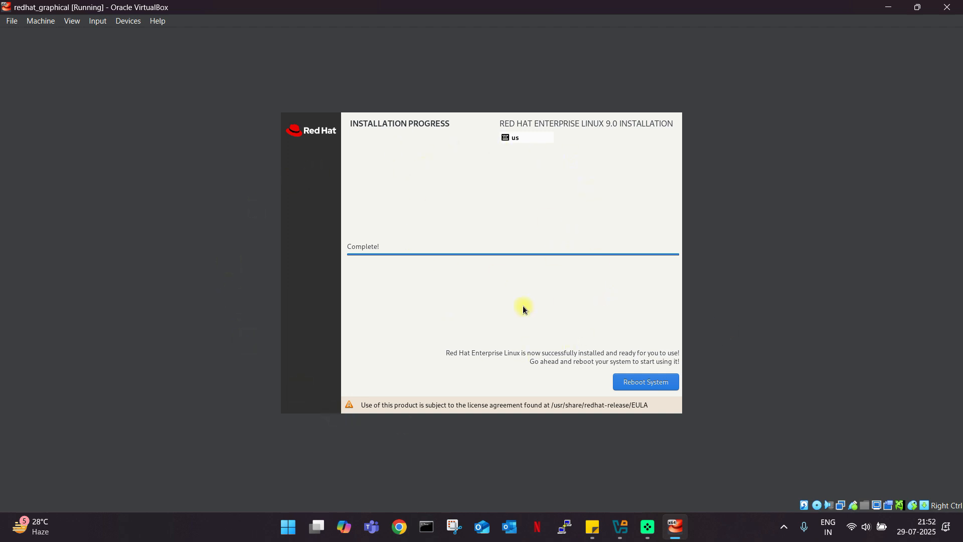
Reboot the installed system, glancing at the VM's View and Devices menus while it boots.
{"action": "left_click", "coordinate": [641, 384]}
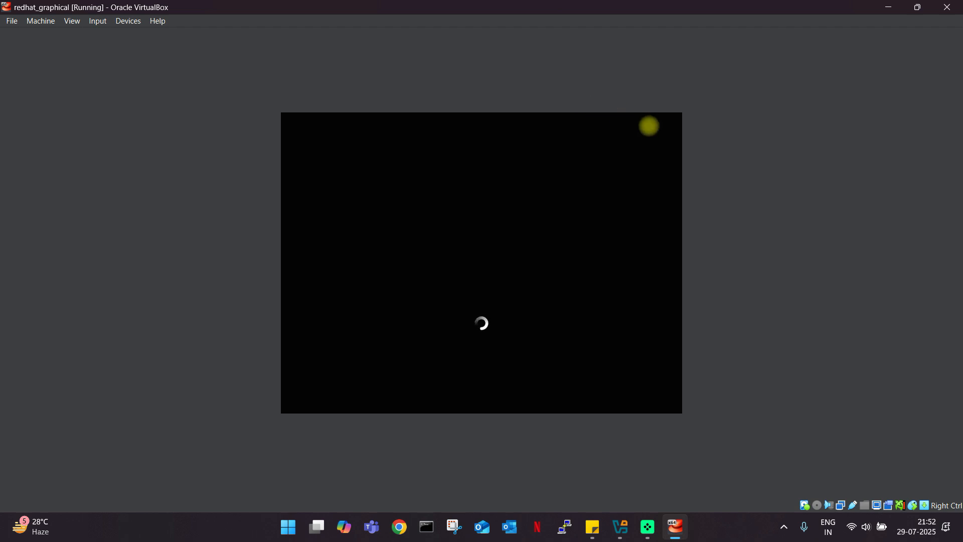
{"action": "left_click", "coordinate": [75, 21]}
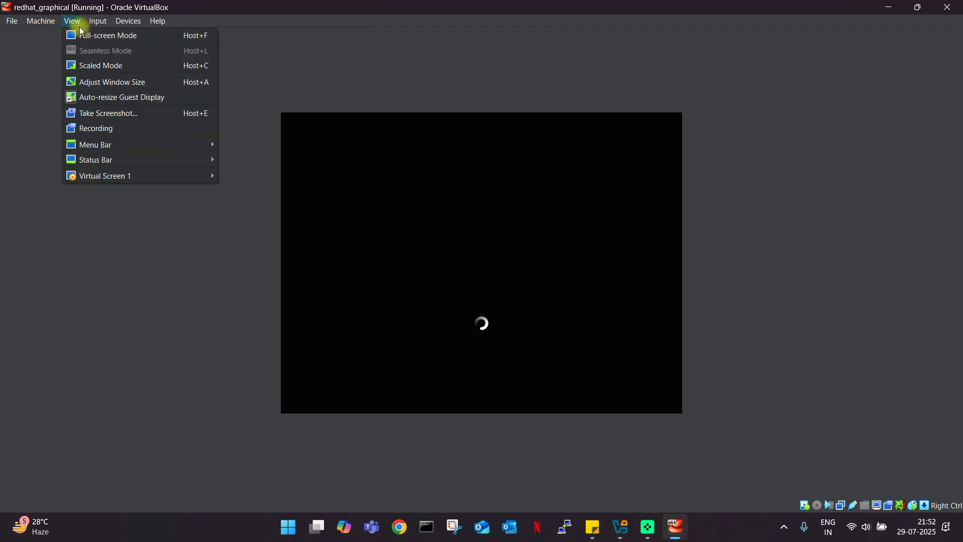
{"action": "left_click", "coordinate": [286, 6]}
{"action": "left_click", "coordinate": [119, 25]}
{"action": "mouse_move", "coordinate": [70, 22]}
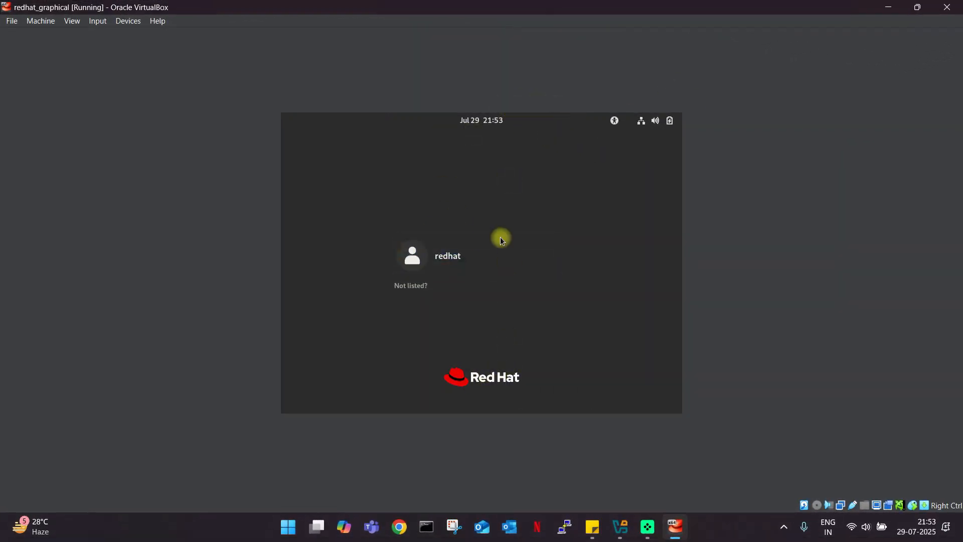
Select the new user on the login screen and log in with its password.
{"action": "left_click", "coordinate": [438, 261]}
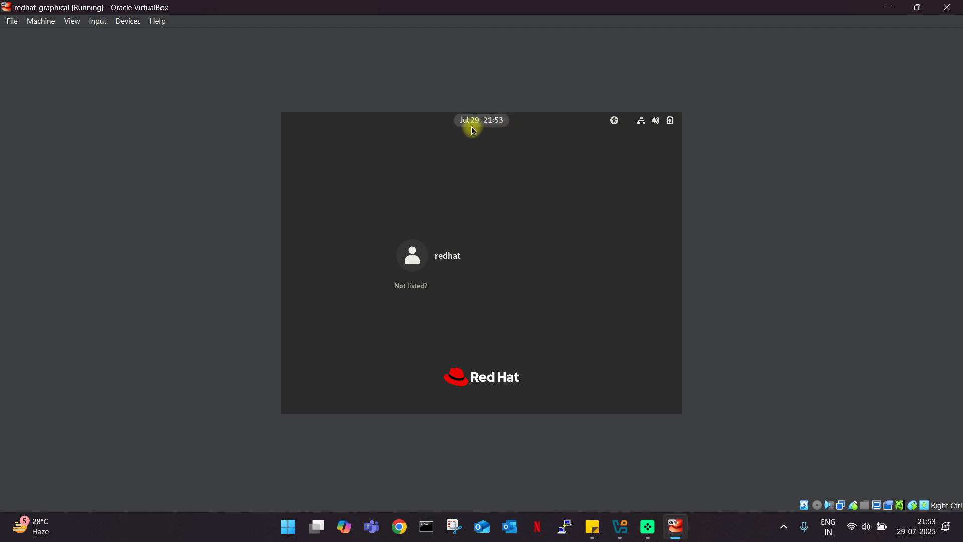
{"action": "left_click", "coordinate": [488, 125]}
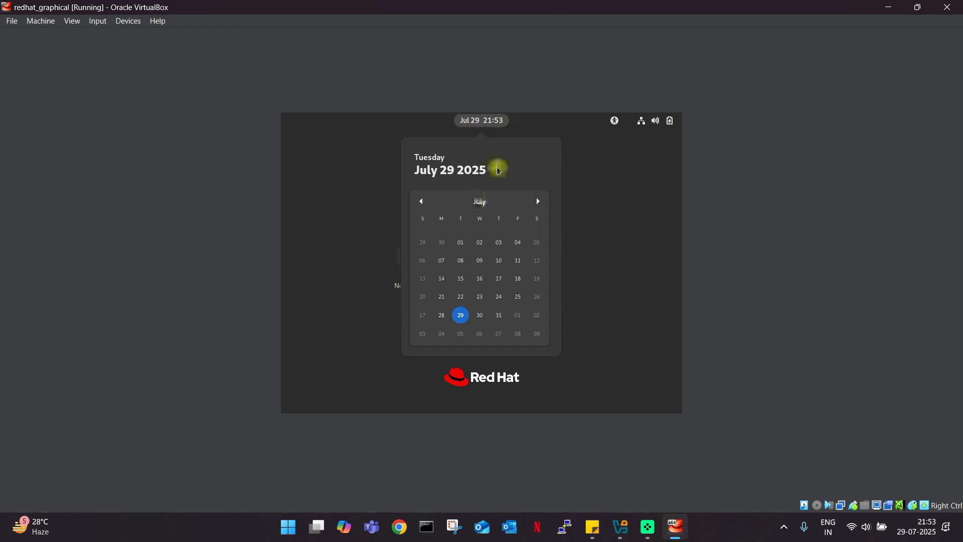
{"action": "left_click", "coordinate": [488, 126]}
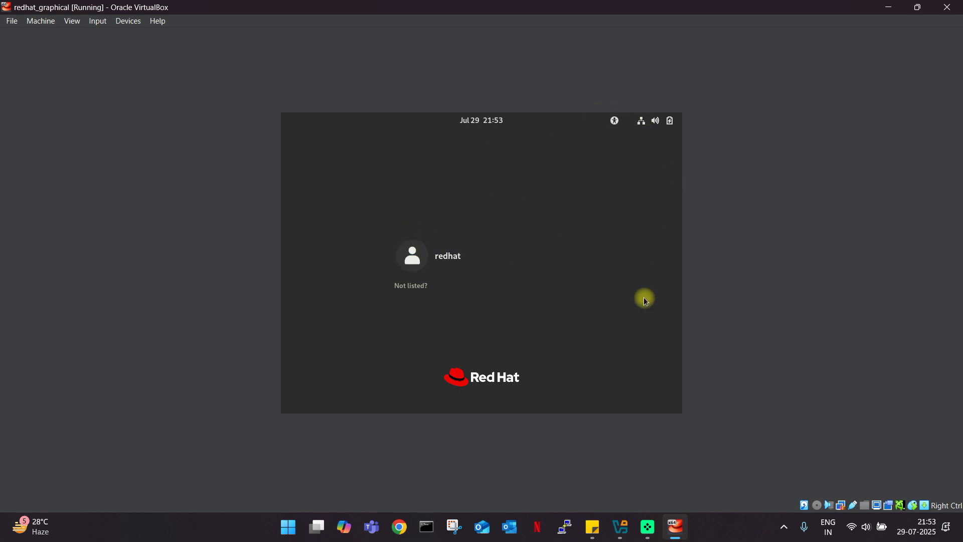
{"action": "left_click", "coordinate": [462, 269]}
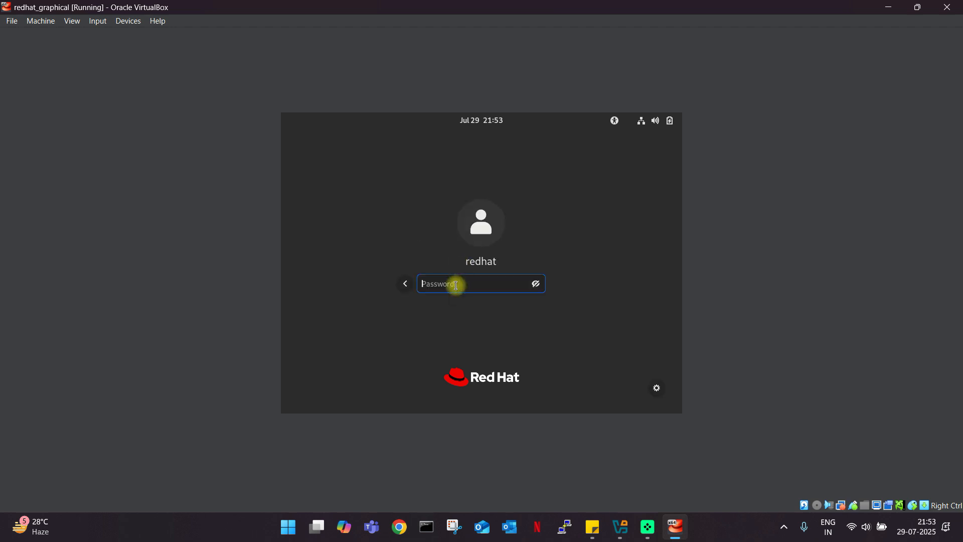
{"action": "type", "text": "redhat"}
{"action": "key", "text": "Return"}
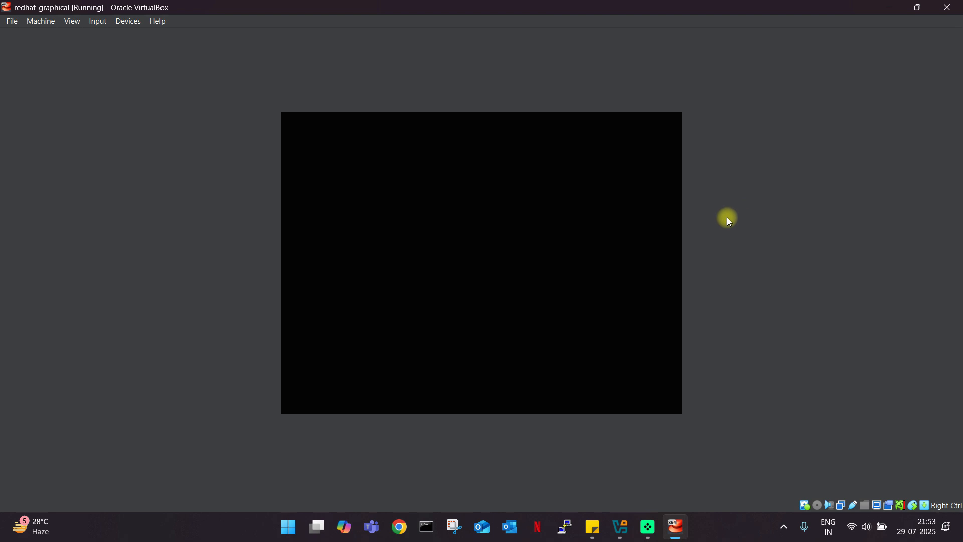
Switch the VM window to scaled display, skip the welcome tour, and close the not-registered notice.
{"action": "left_click", "coordinate": [73, 22]}
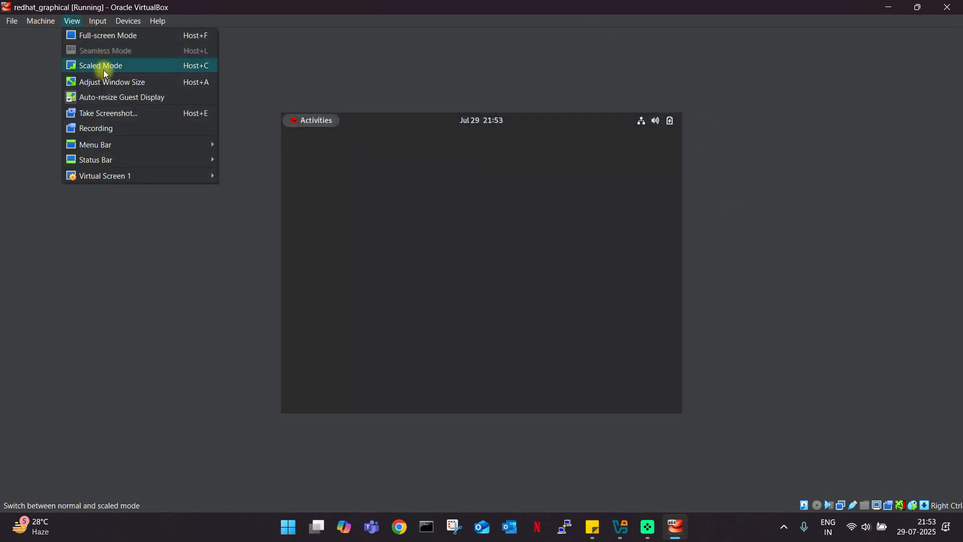
{"action": "left_click", "coordinate": [133, 86]}
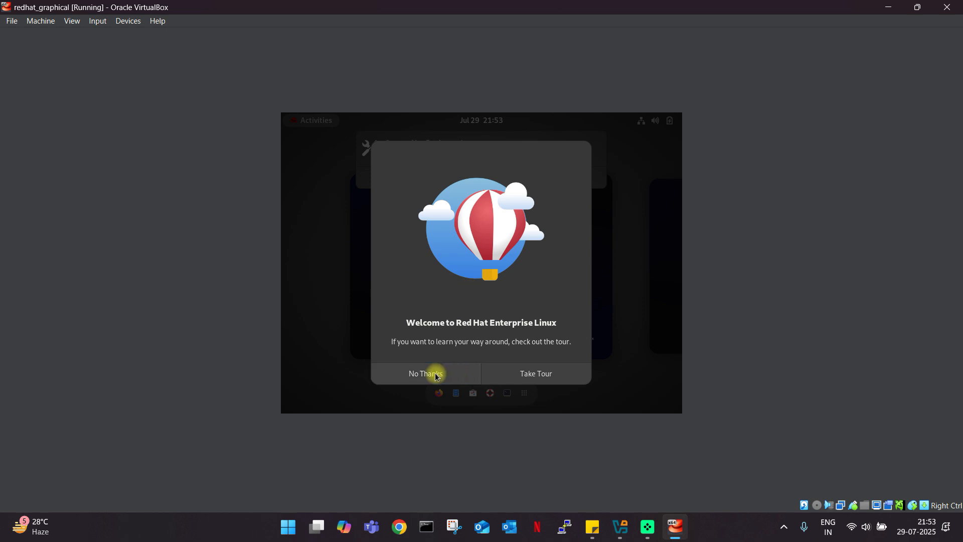
{"action": "left_click", "coordinate": [416, 378]}
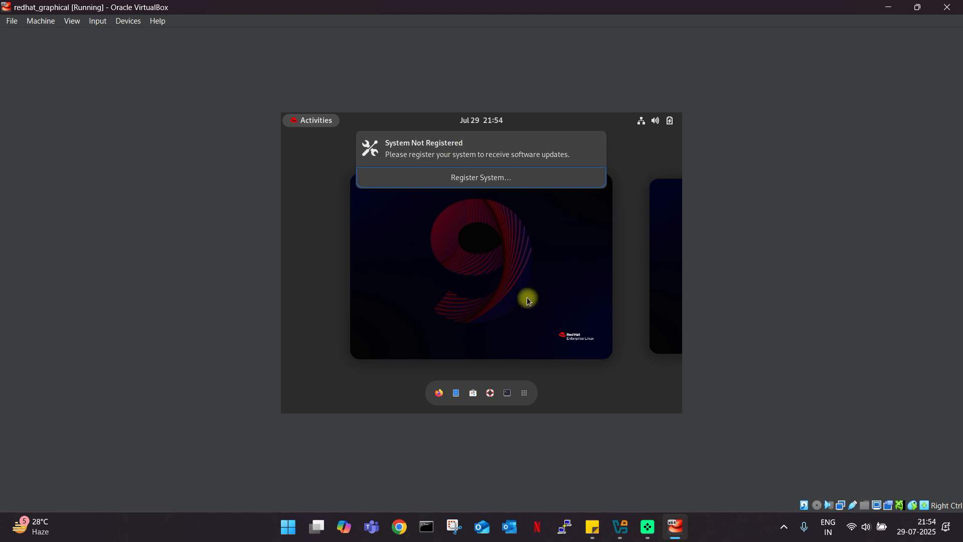
{"action": "left_click", "coordinate": [596, 144]}
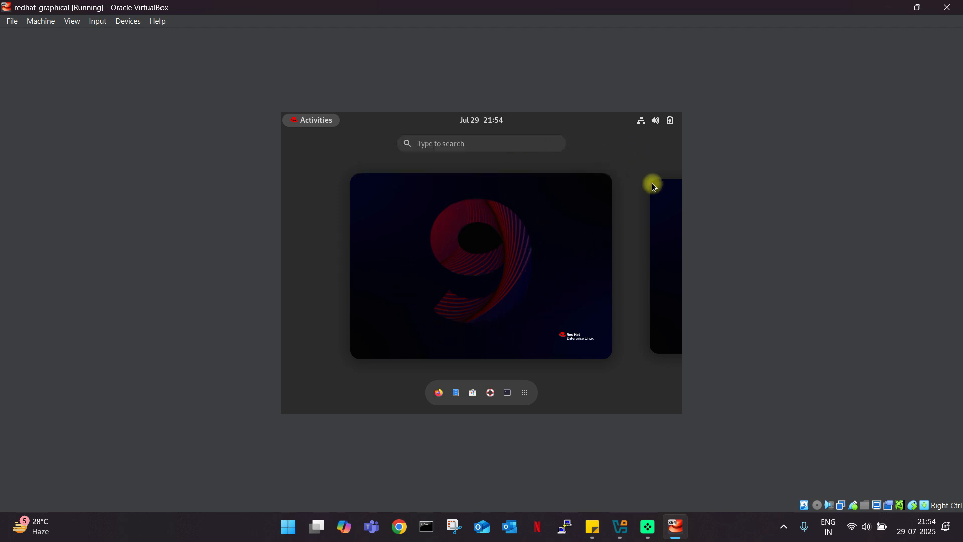
Return to the desktop, move the VM window down, and maximize it to fill the screen.
{"action": "left_click", "coordinate": [476, 288]}
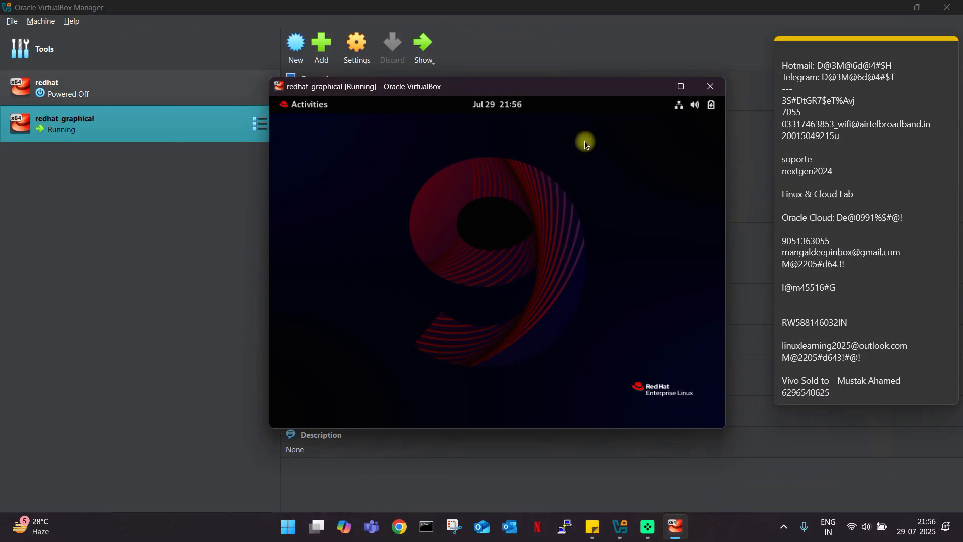
{"action": "left_click_drag", "start_coordinate": [556, 91], "coordinate": [552, 148]}
{"action": "left_click", "coordinate": [681, 136]}
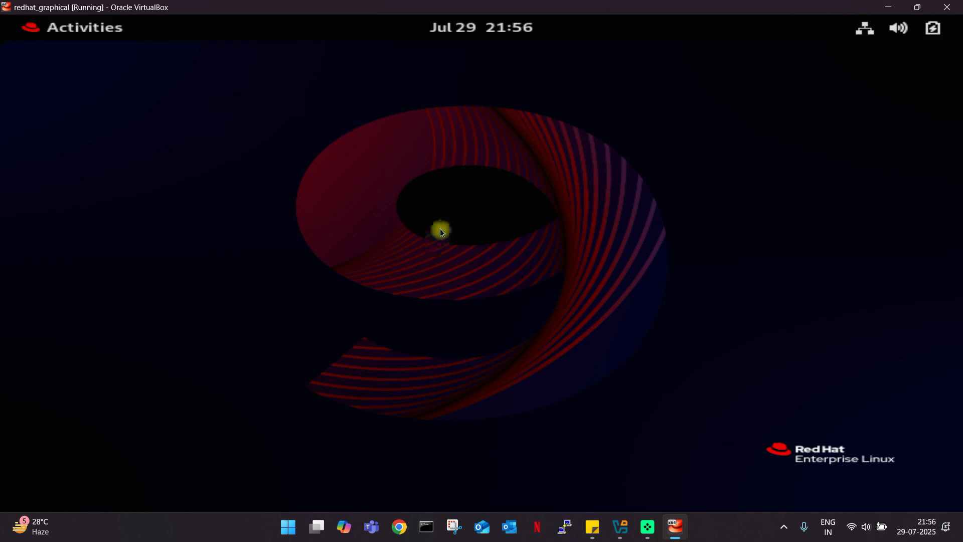
Switch the RHEL desktop wallpaper to the neon multicoloured 9 design and close Settings.
{"action": "right_click", "coordinate": [337, 193]}
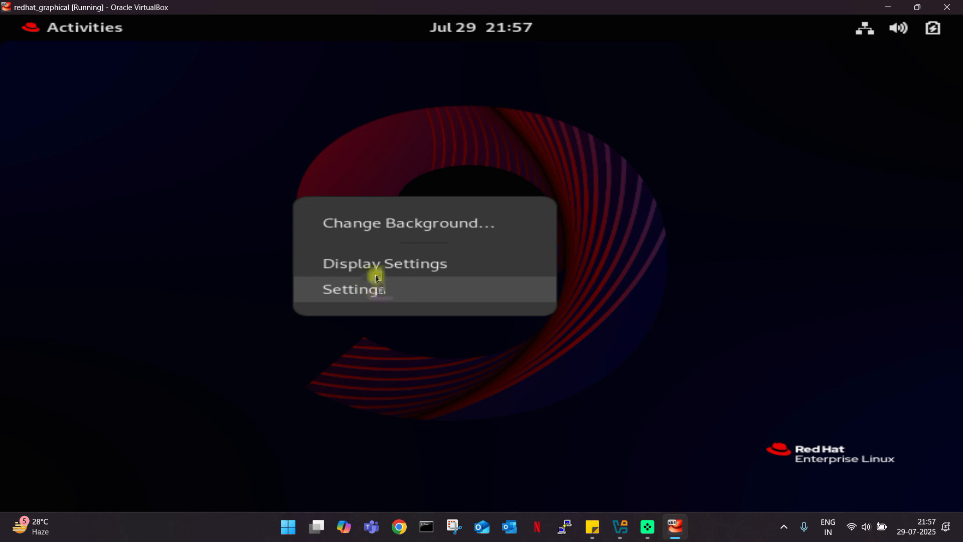
{"action": "left_click", "coordinate": [375, 222]}
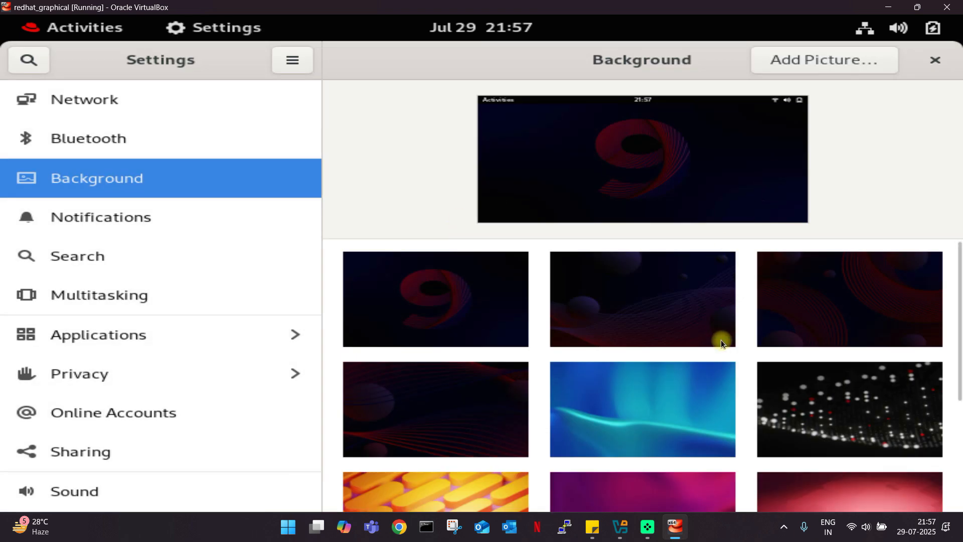
{"action": "scroll", "coordinate": [721, 339], "scroll_direction": "down", "scroll_amount": 5}
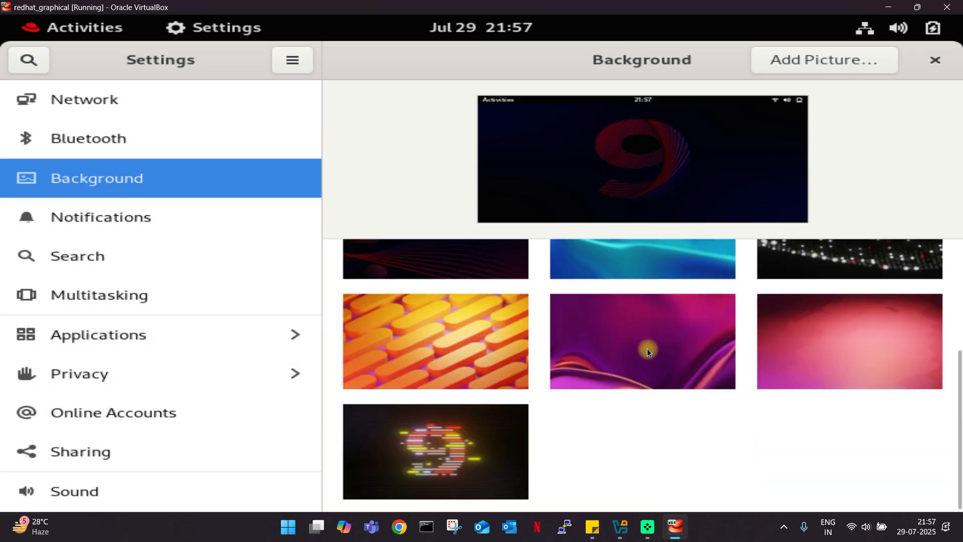
{"action": "left_click", "coordinate": [465, 440]}
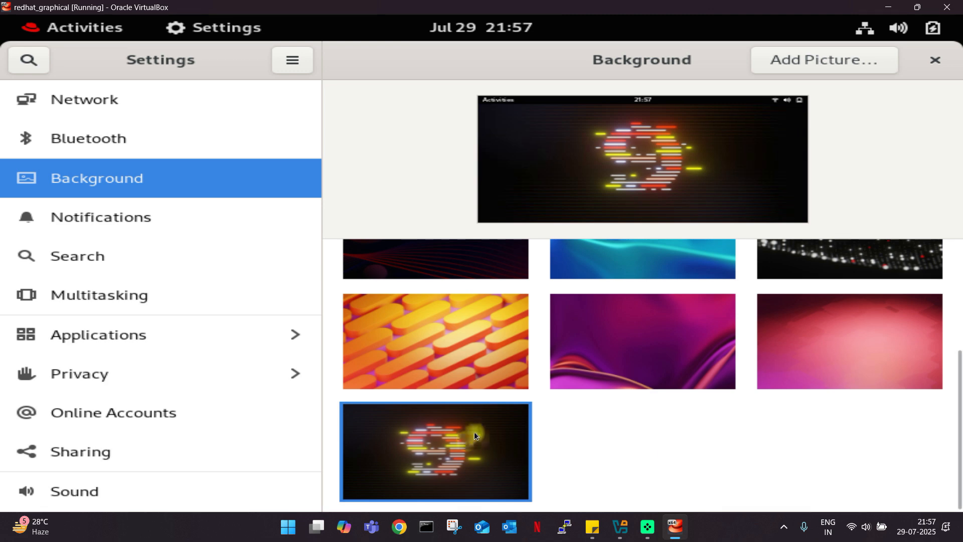
{"action": "left_click", "coordinate": [936, 60]}
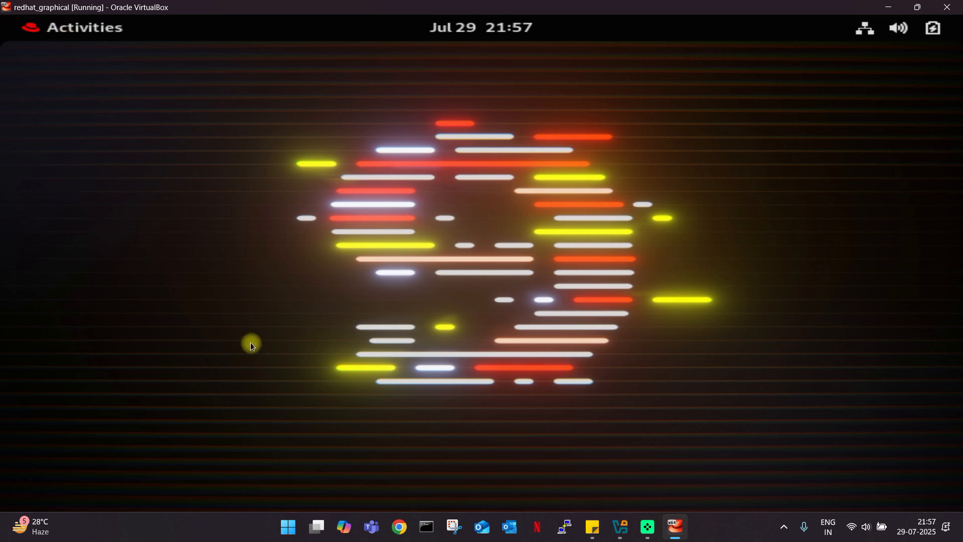
{"action": "left_click", "coordinate": [53, 24]}
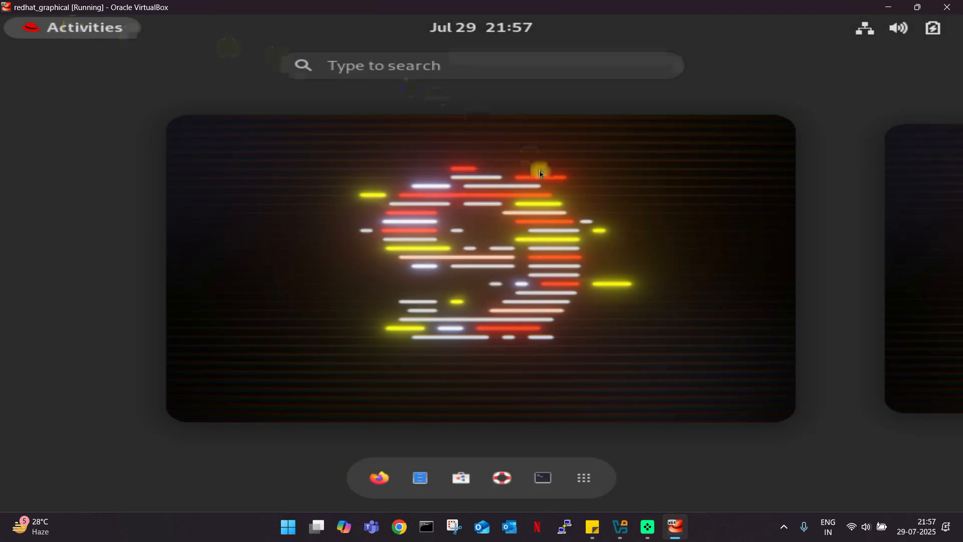
Launch Terminal from the Activities dash, close it again, and return to the overview.
{"action": "left_click", "coordinate": [408, 66]}
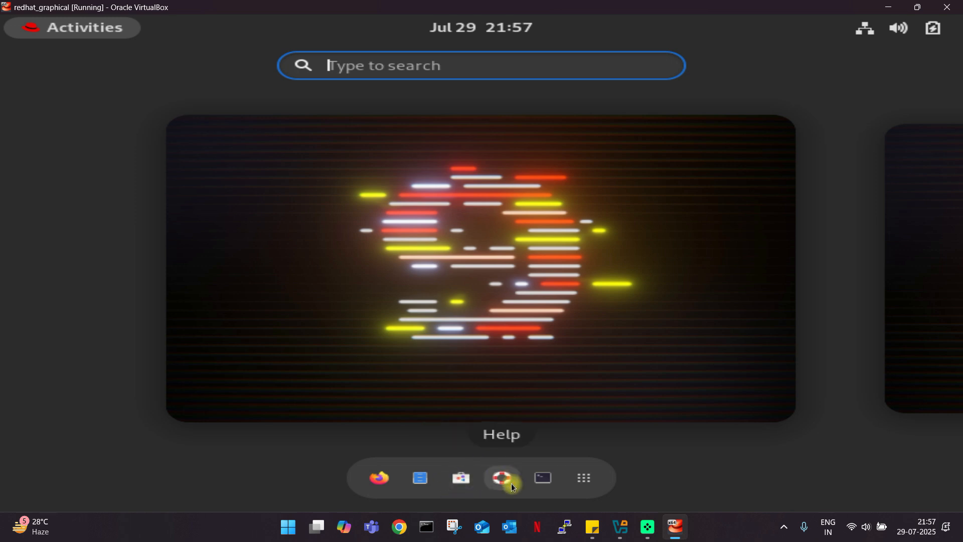
{"action": "left_click", "coordinate": [547, 477]}
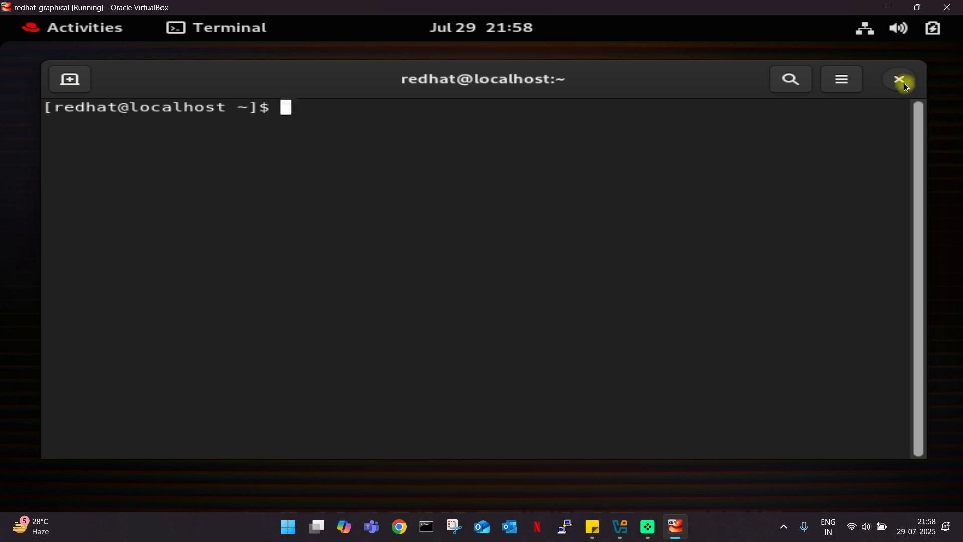
{"action": "left_click", "coordinate": [903, 81]}
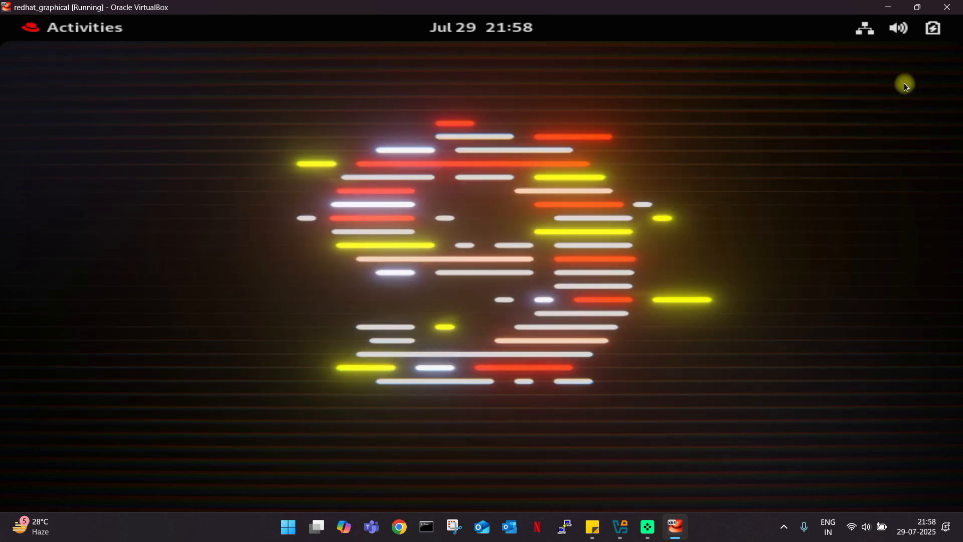
{"action": "left_click", "coordinate": [55, 34]}
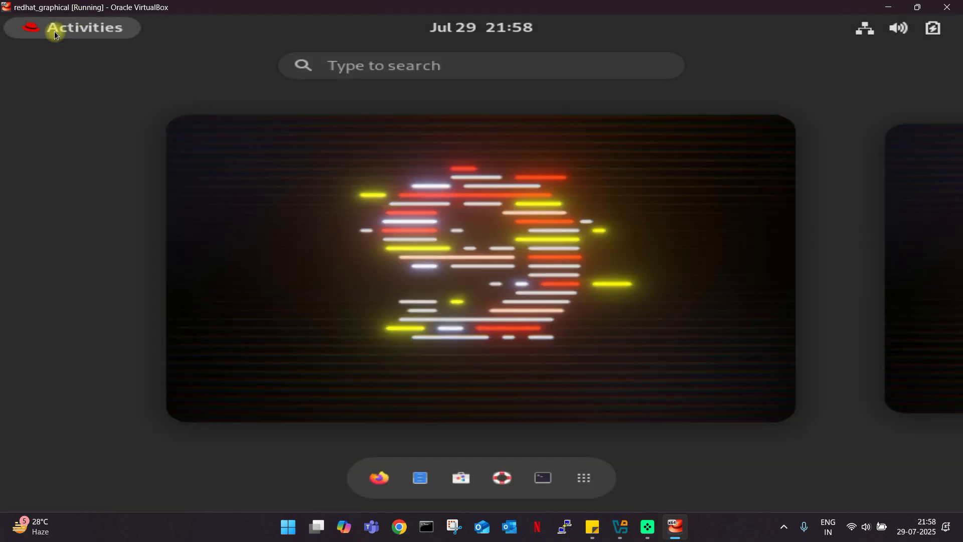
Browse the installed applications grid, go back to the desktop, and lower the system volume.
{"action": "left_click", "coordinate": [587, 479]}
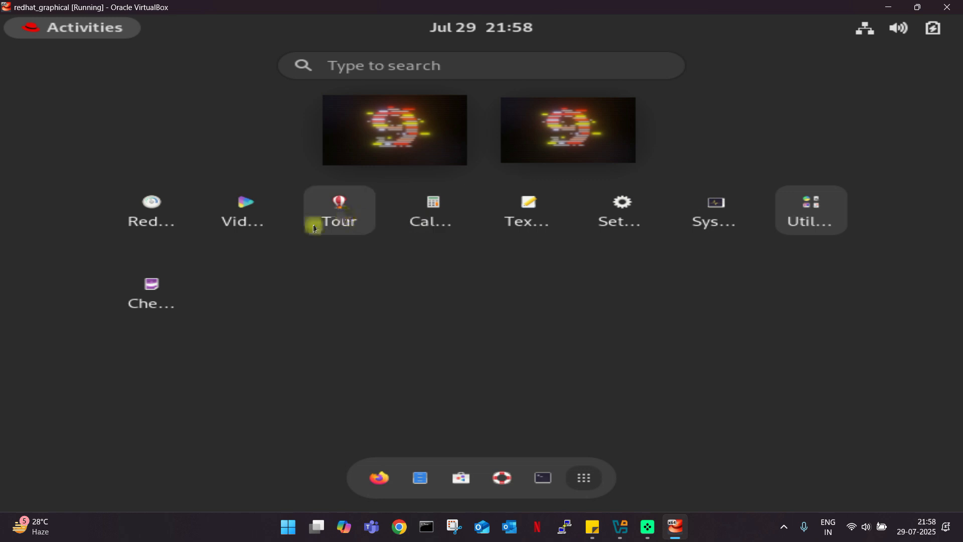
{"action": "left_click", "coordinate": [580, 480]}
{"action": "left_click", "coordinate": [735, 172]}
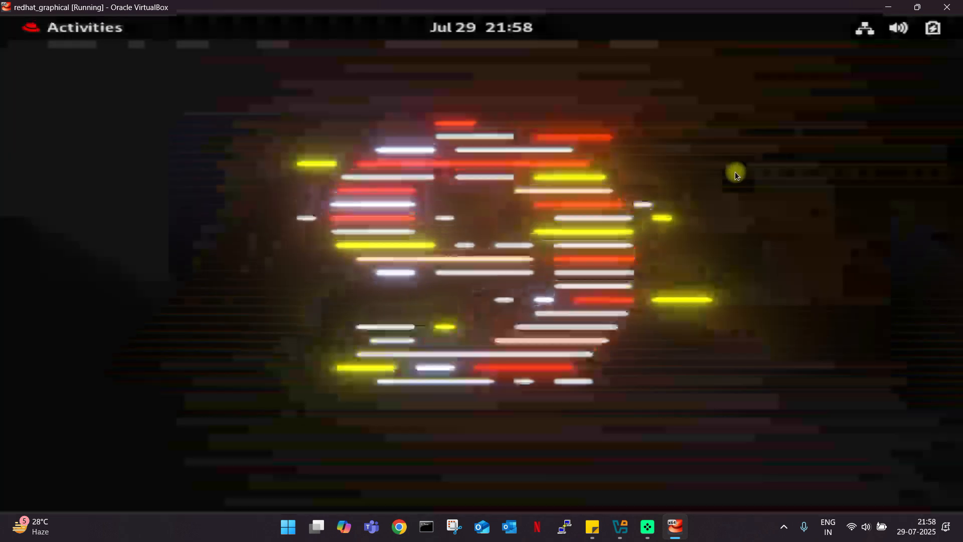
{"action": "left_click", "coordinate": [898, 31]}
{"action": "left_click_drag", "start_coordinate": [839, 81], "coordinate": [787, 84]}
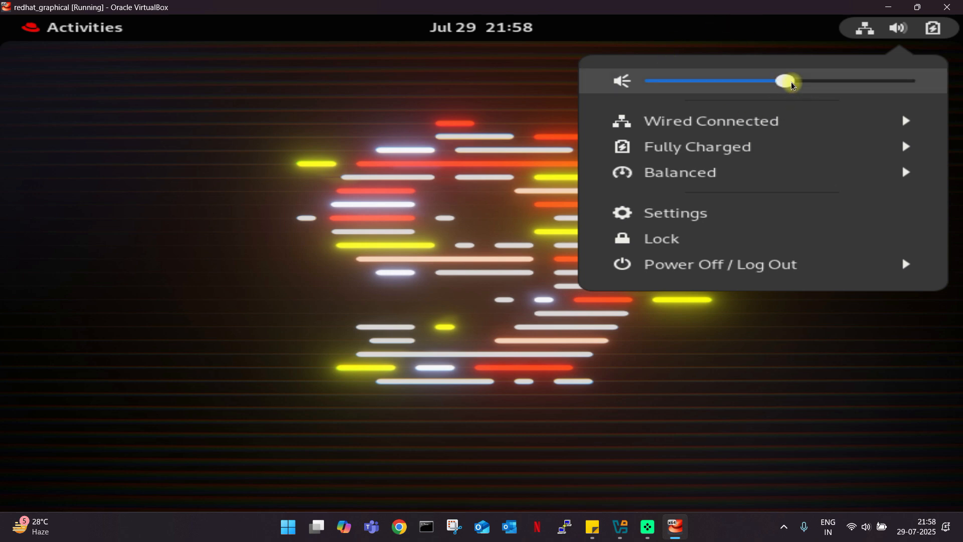
Toggle the system status menu, pass through the Activities overview, and reopen the system menu.
{"action": "left_click", "coordinate": [545, 110]}
{"action": "left_click", "coordinate": [932, 35]}
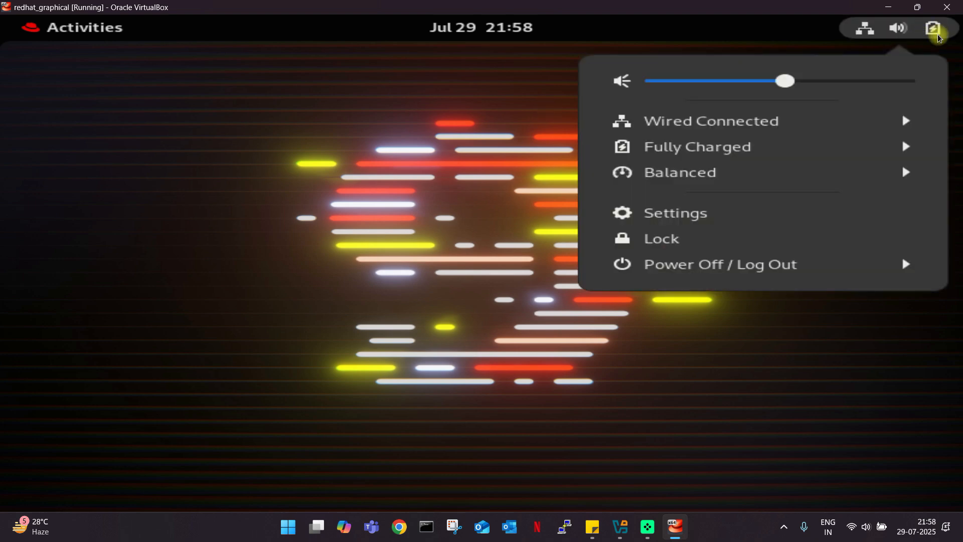
{"action": "left_click", "coordinate": [932, 37]}
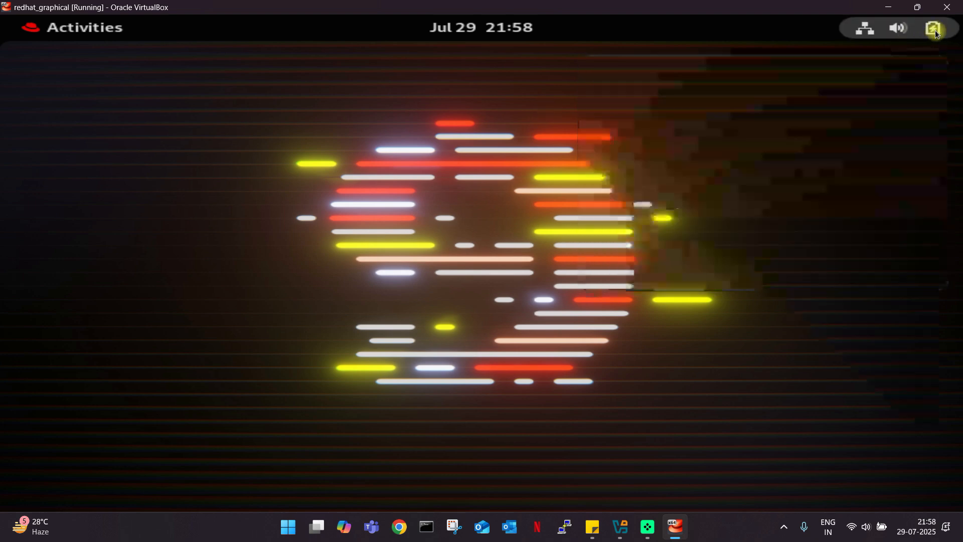
{"action": "left_click", "coordinate": [868, 34]}
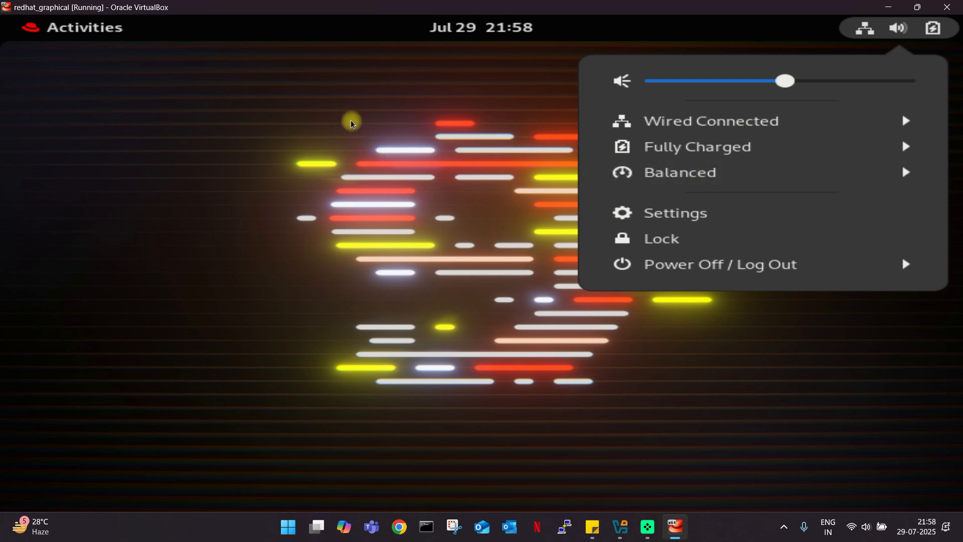
{"action": "left_click", "coordinate": [298, 115]}
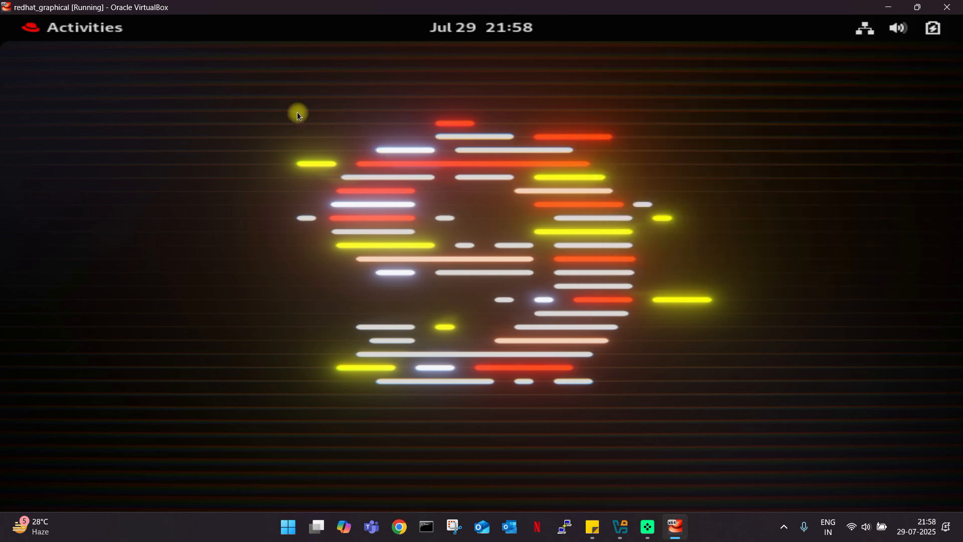
{"action": "left_click", "coordinate": [39, 30]}
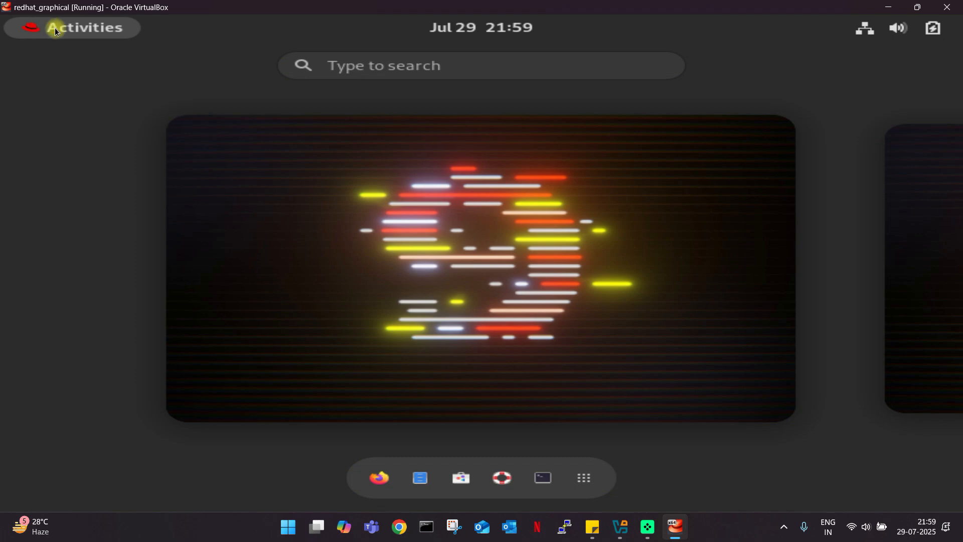
{"action": "left_click", "coordinate": [575, 251]}
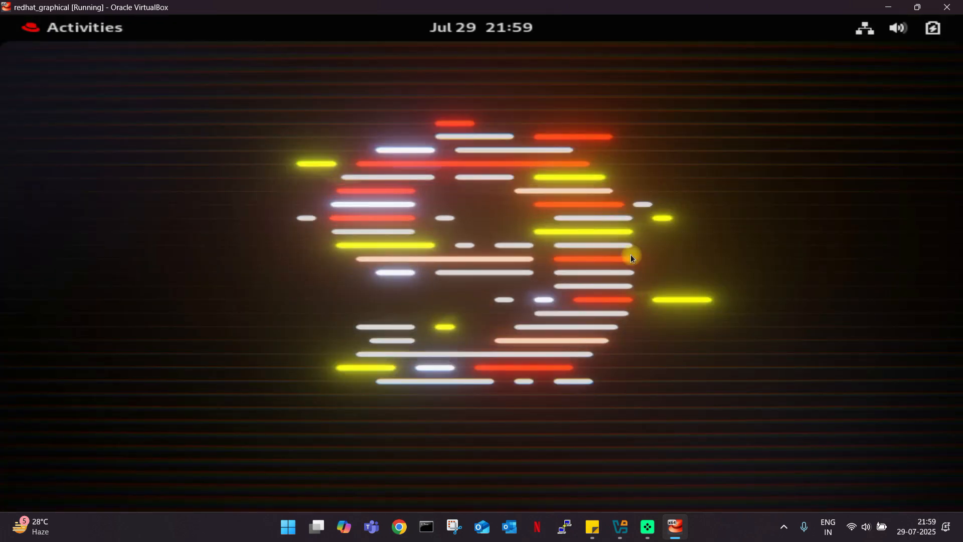
{"action": "left_click", "coordinate": [864, 30]}
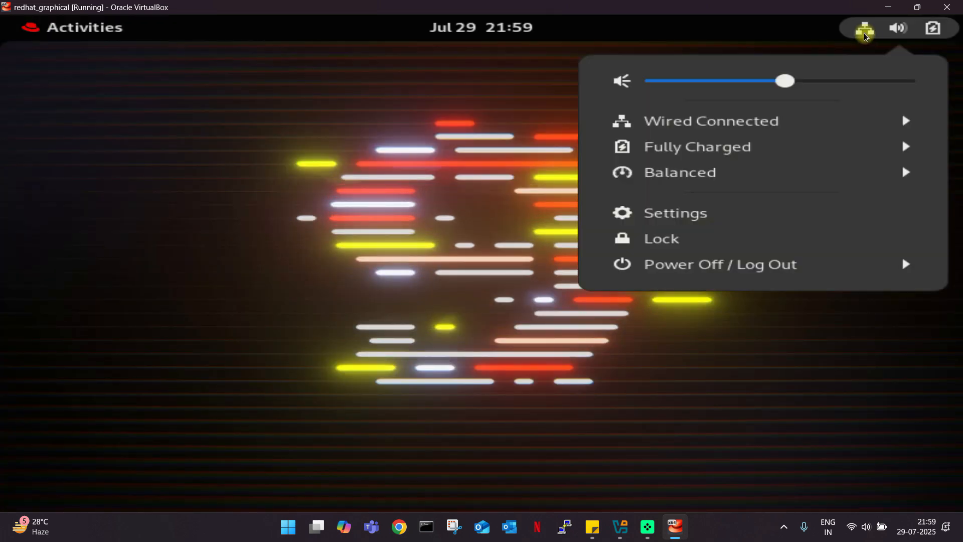
Open guest Settings and browse the Network, Bluetooth, Background and Notifications panels.
{"action": "left_click", "coordinate": [650, 212]}
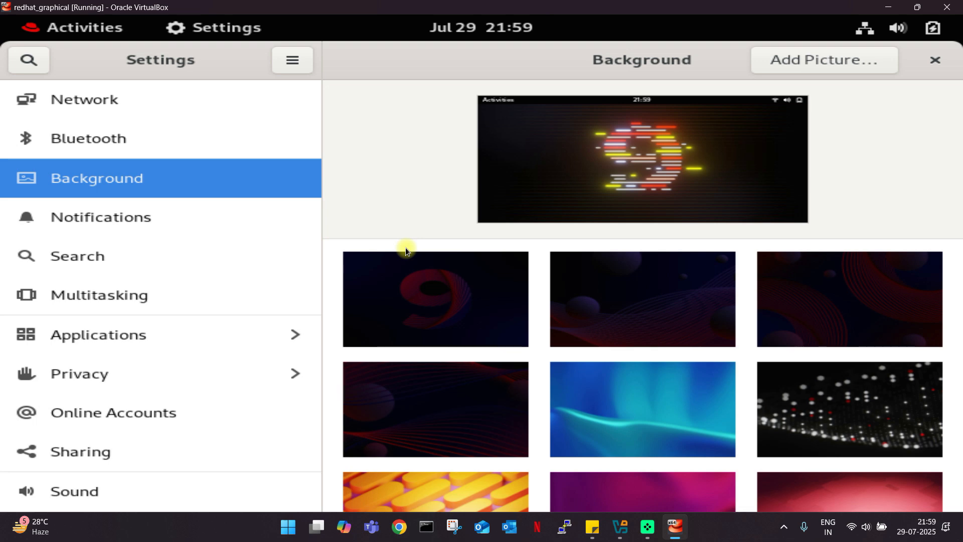
{"action": "left_click", "coordinate": [125, 112]}
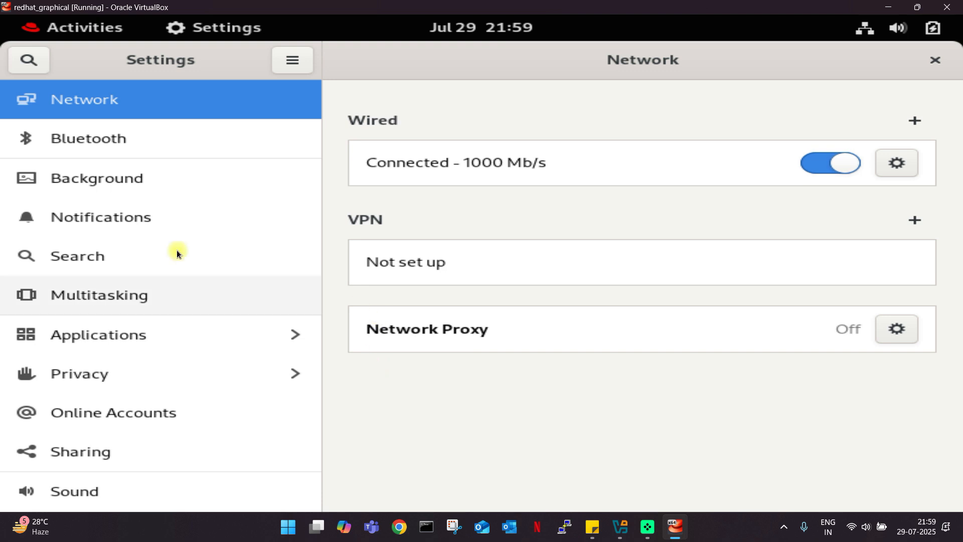
{"action": "left_click", "coordinate": [151, 145]}
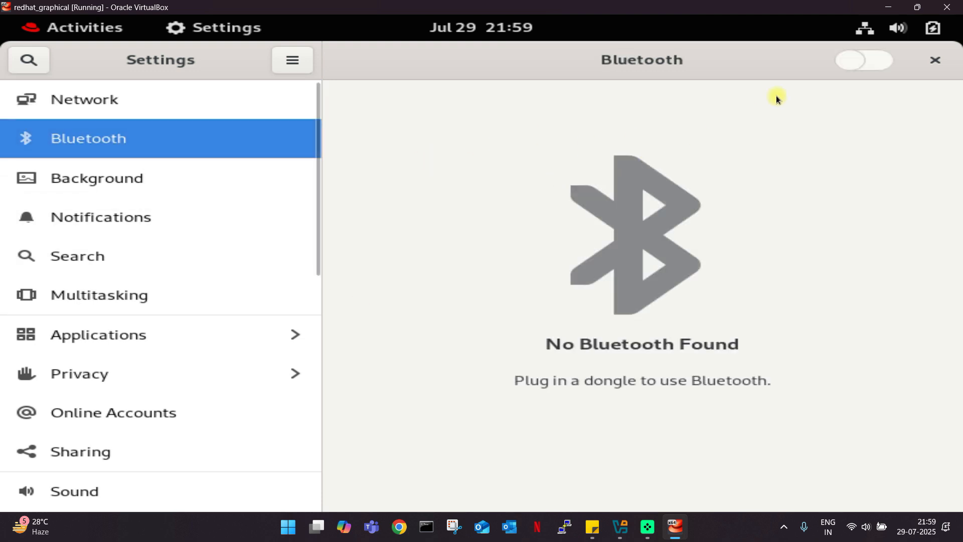
{"action": "left_click", "coordinate": [125, 184]}
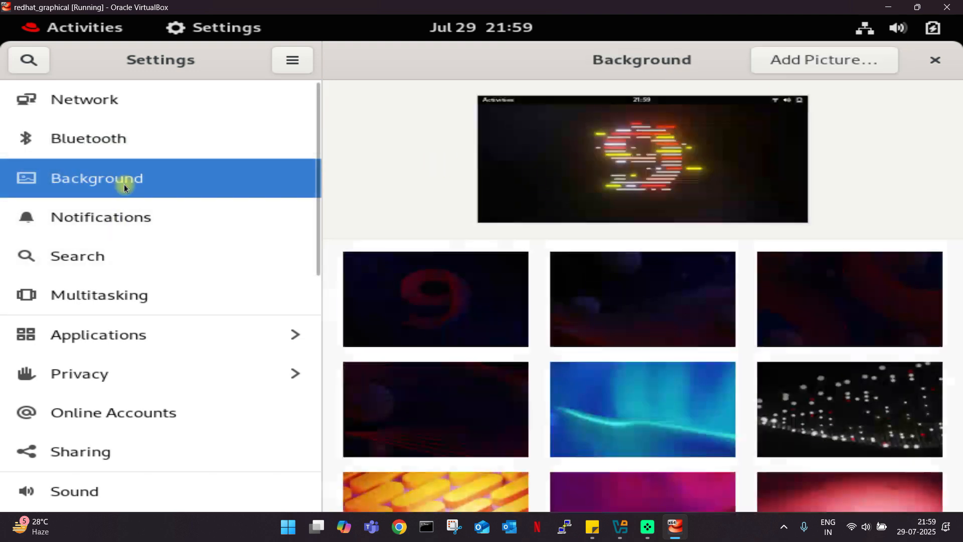
{"action": "left_click", "coordinate": [130, 224]}
Review the Mouse & Touchpad settings, close Settings, and open the Activities overview.
{"action": "scroll", "coordinate": [143, 337], "scroll_direction": "down", "scroll_amount": 4}
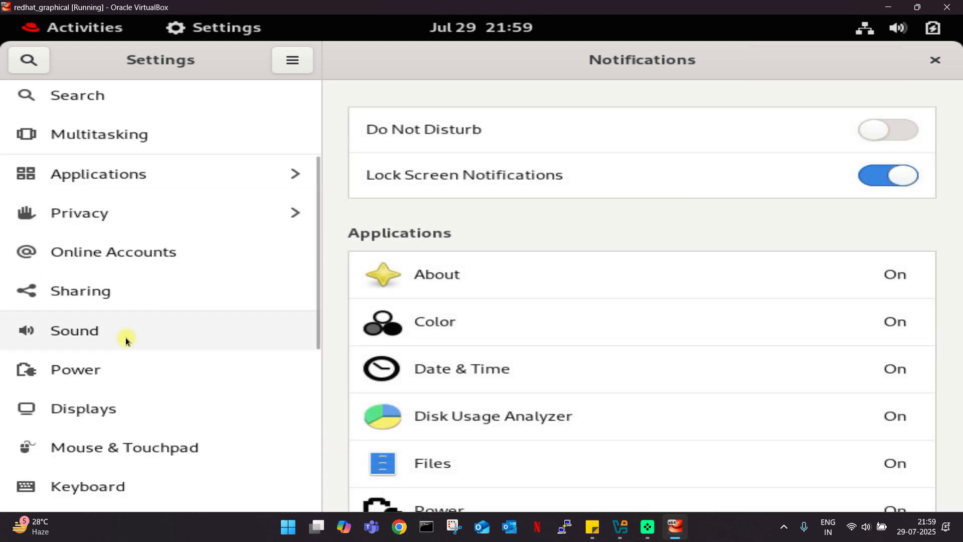
{"action": "scroll", "coordinate": [125, 340], "scroll_direction": "down", "scroll_amount": 3}
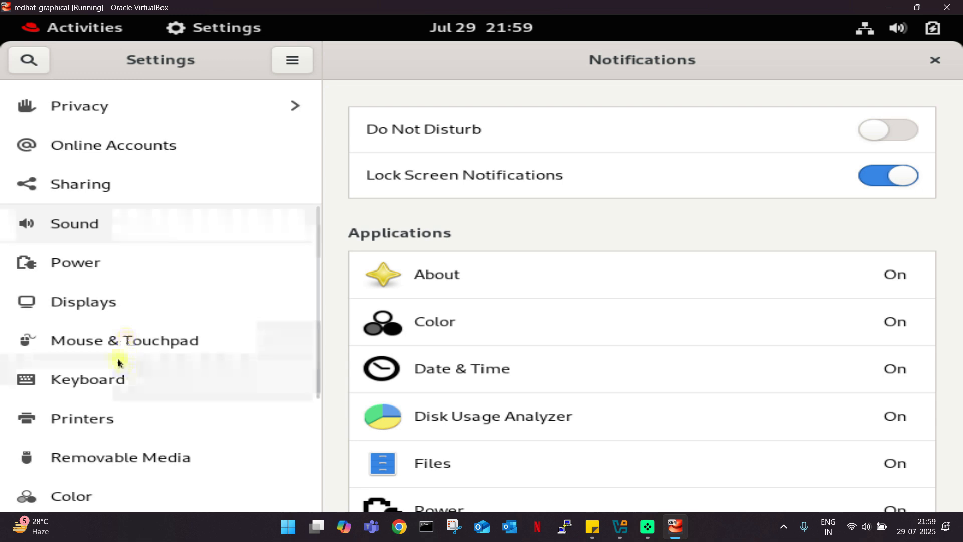
{"action": "left_click", "coordinate": [111, 351]}
{"action": "scroll", "coordinate": [179, 368], "scroll_direction": "down", "scroll_amount": 3}
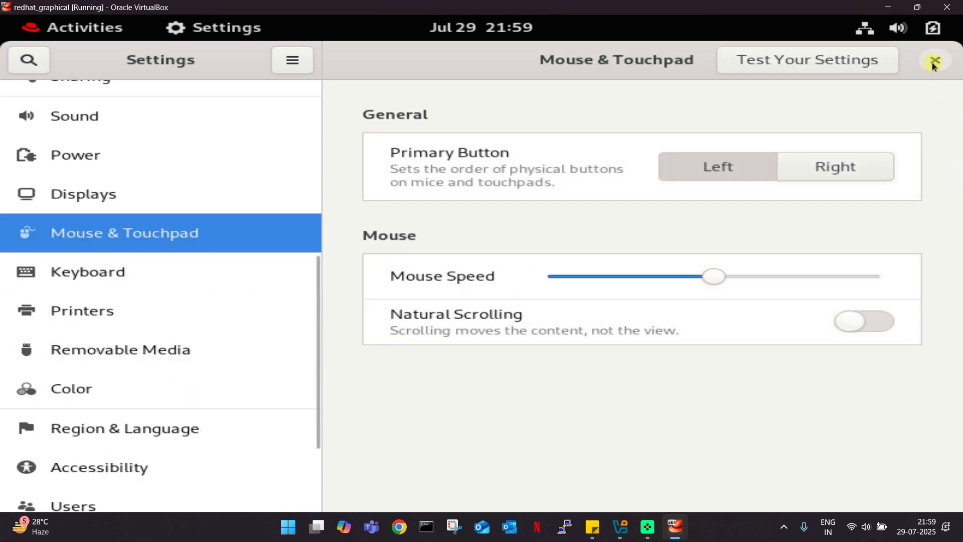
{"action": "scroll", "coordinate": [232, 393], "scroll_direction": "down", "scroll_amount": 4}
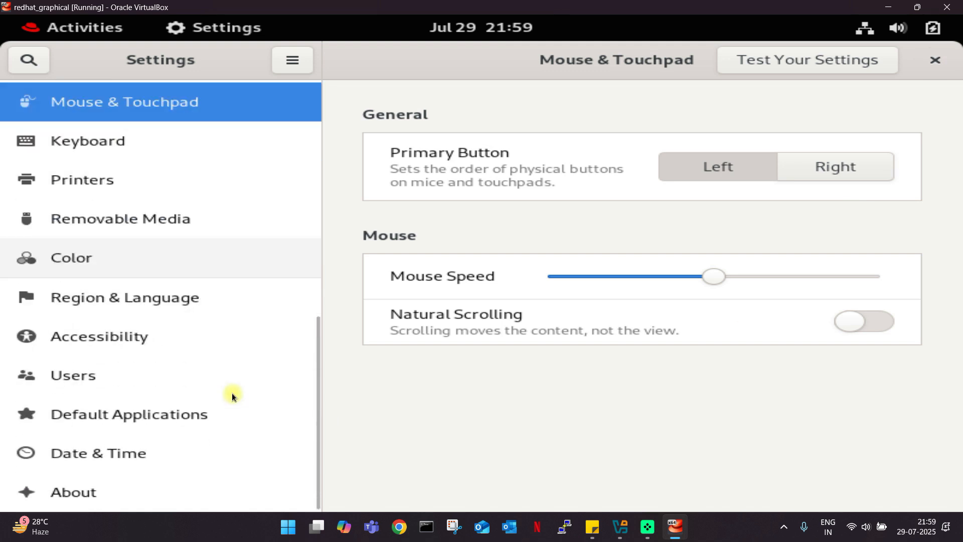
{"action": "left_click", "coordinate": [931, 68]}
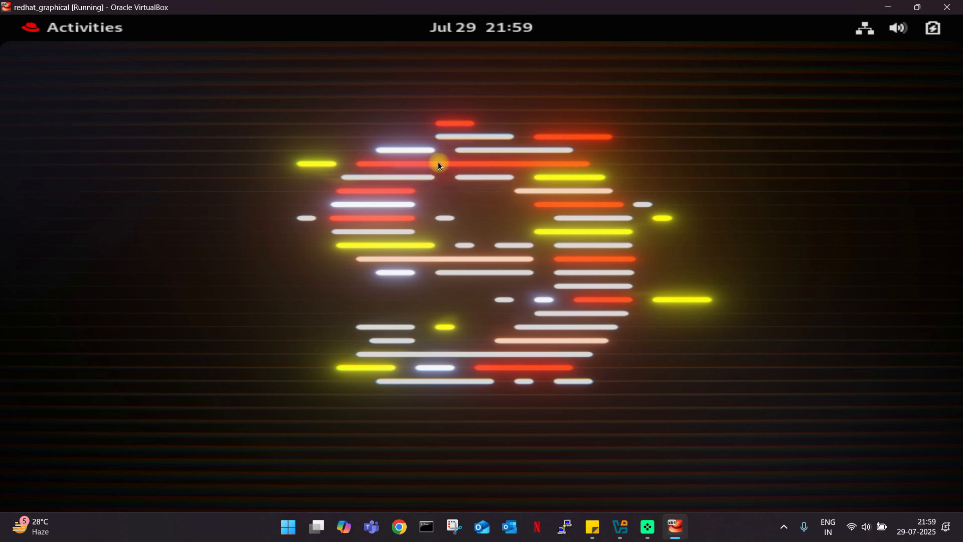
{"action": "left_click", "coordinate": [54, 27]}
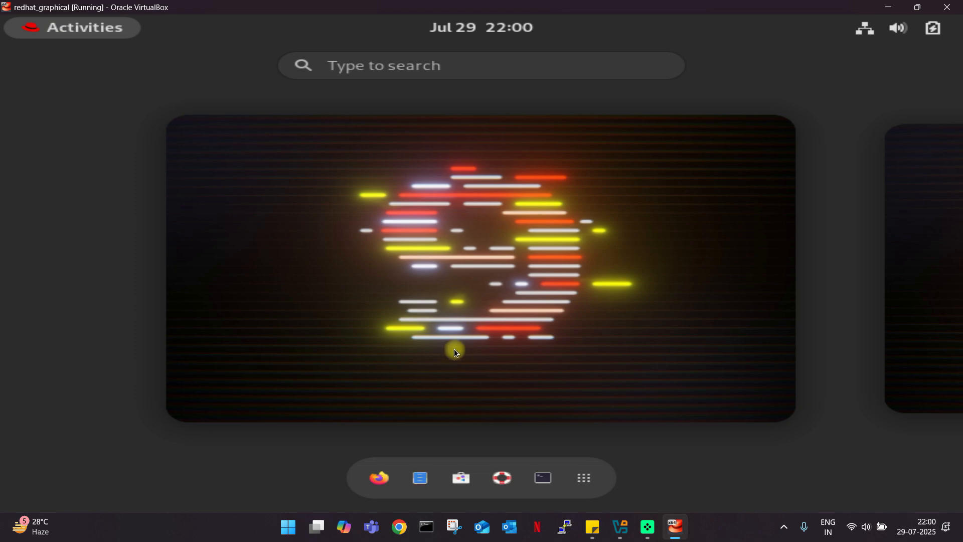
Open the guest Files app at Home, minimize the VM and Manager windows, then open This PC.
{"action": "left_click", "coordinate": [422, 483]}
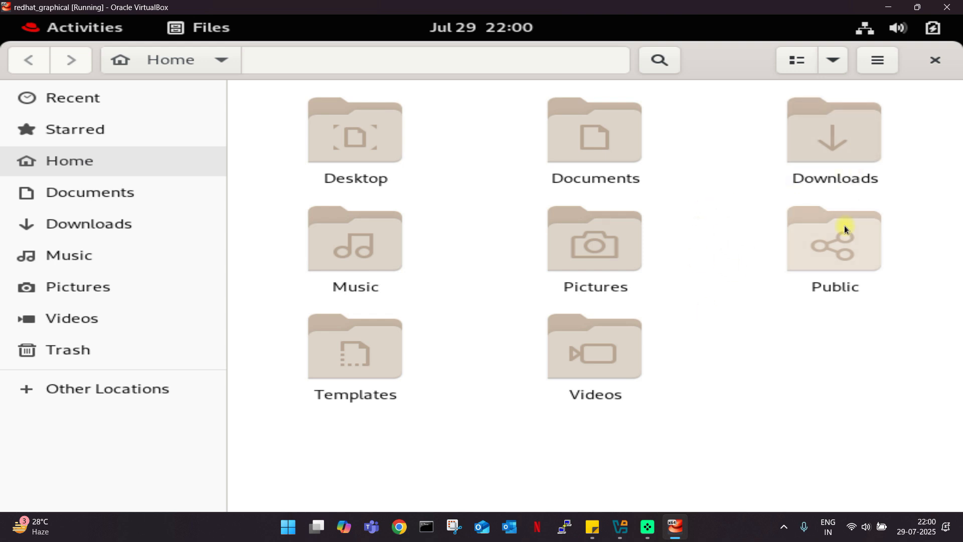
{"action": "left_click", "coordinate": [289, 527]}
{"action": "left_click", "coordinate": [848, 4]}
{"action": "left_click", "coordinate": [888, 6]}
{"action": "left_click", "coordinate": [889, 6]}
{"action": "double_click", "coordinate": [24, 15]}
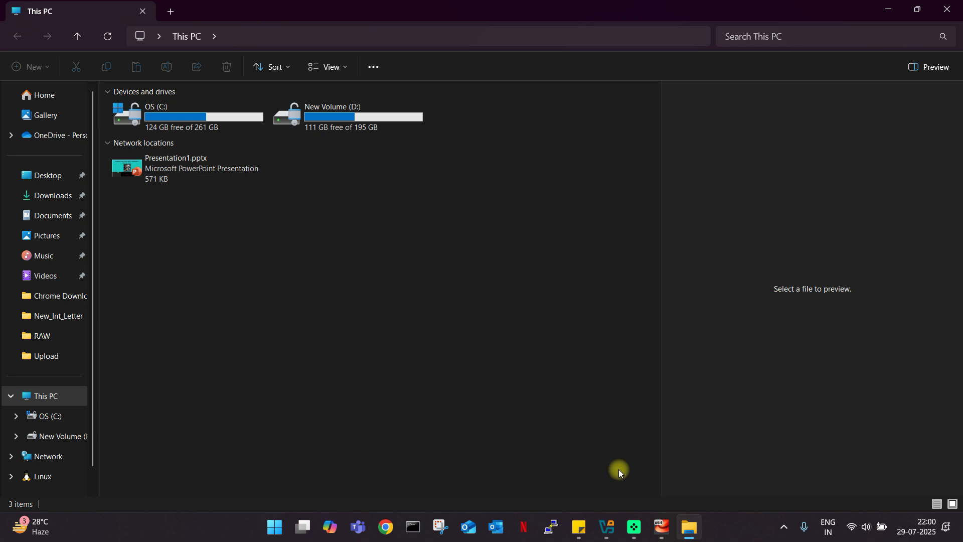
Bring the redhat_graphical VM window back to the front from the taskbar.
{"action": "left_click", "coordinate": [662, 526]}
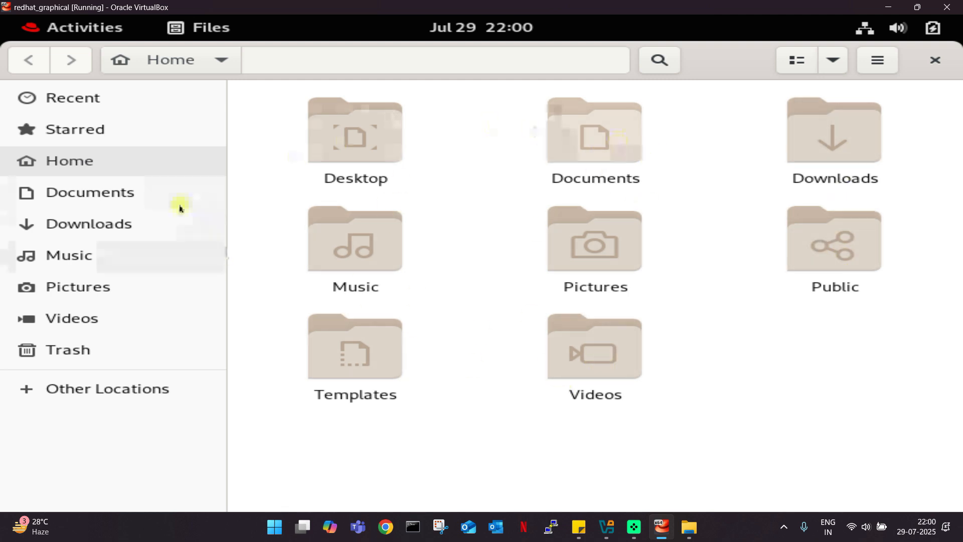
Check that Trash and Downloads are empty, close Files, and dismiss the desktop context menu.
{"action": "left_click", "coordinate": [70, 350]}
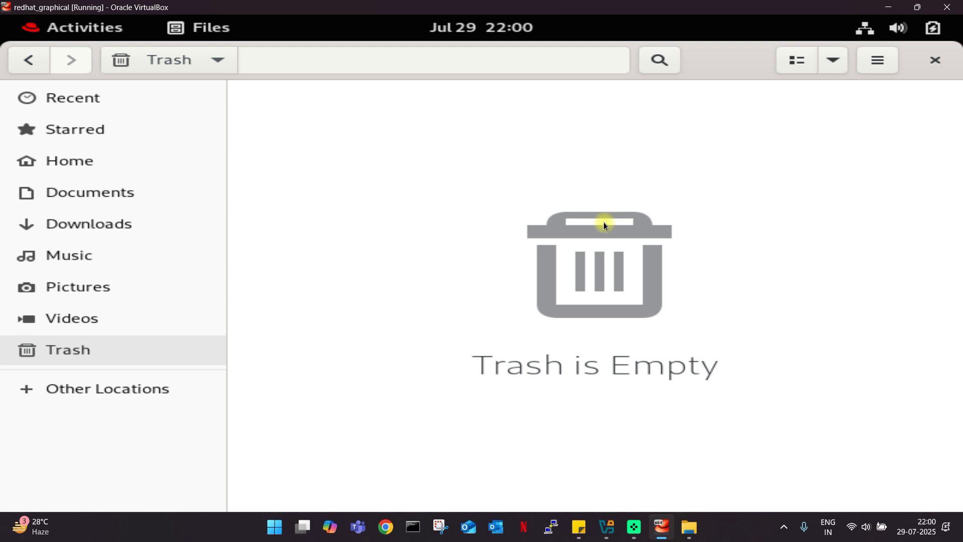
{"action": "left_click", "coordinate": [111, 225]}
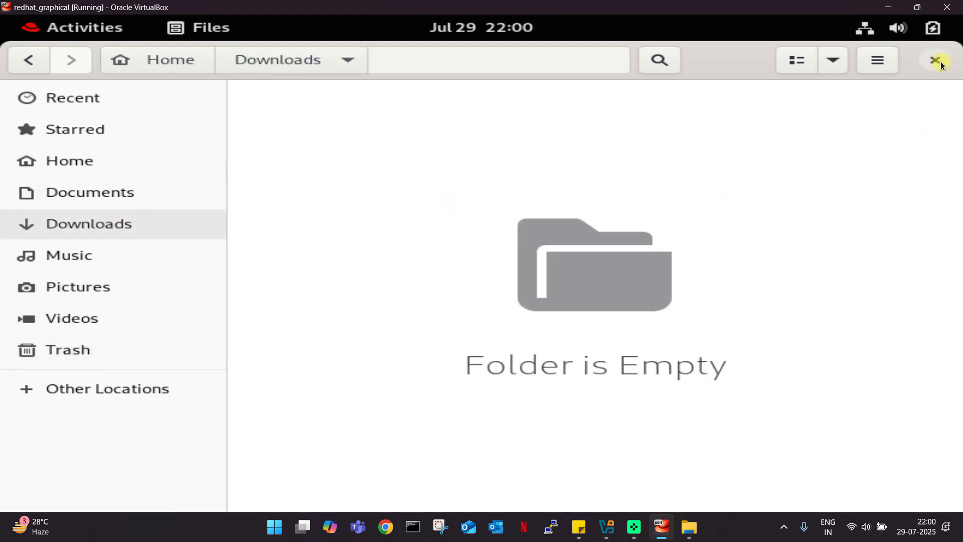
{"action": "left_click", "coordinate": [941, 80]}
{"action": "right_click", "coordinate": [227, 128]}
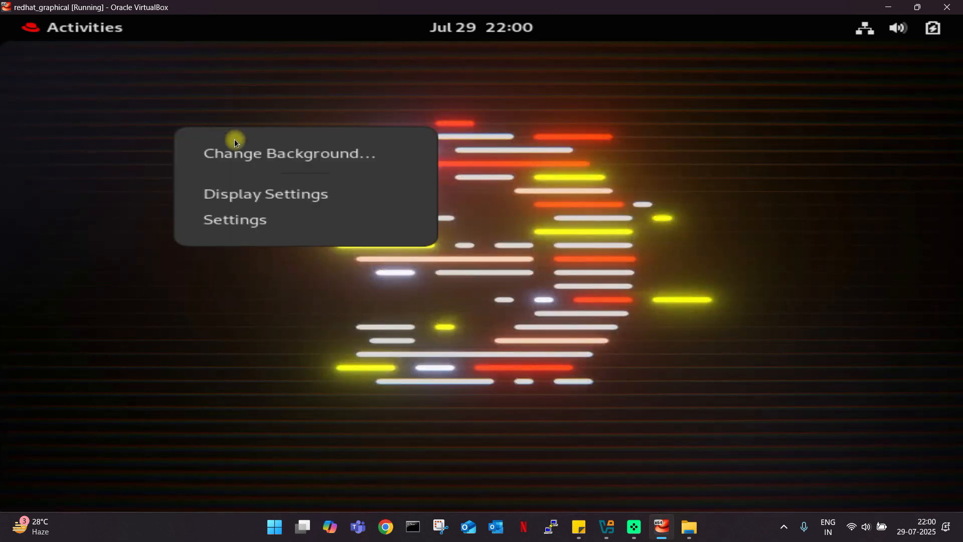
{"action": "left_click", "coordinate": [595, 241]}
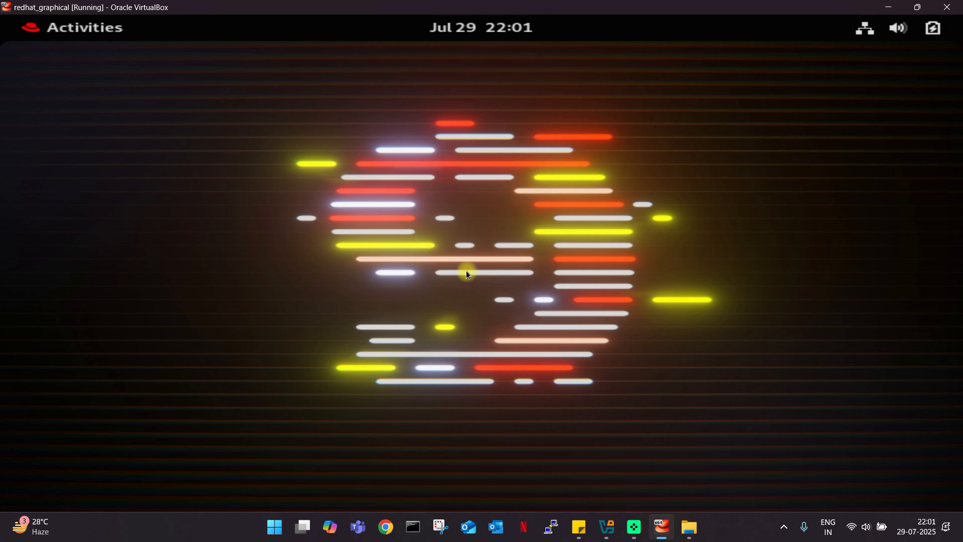
Launch Terminal from the Activities dash and nudge its window into position.
{"action": "left_click", "coordinate": [47, 34]}
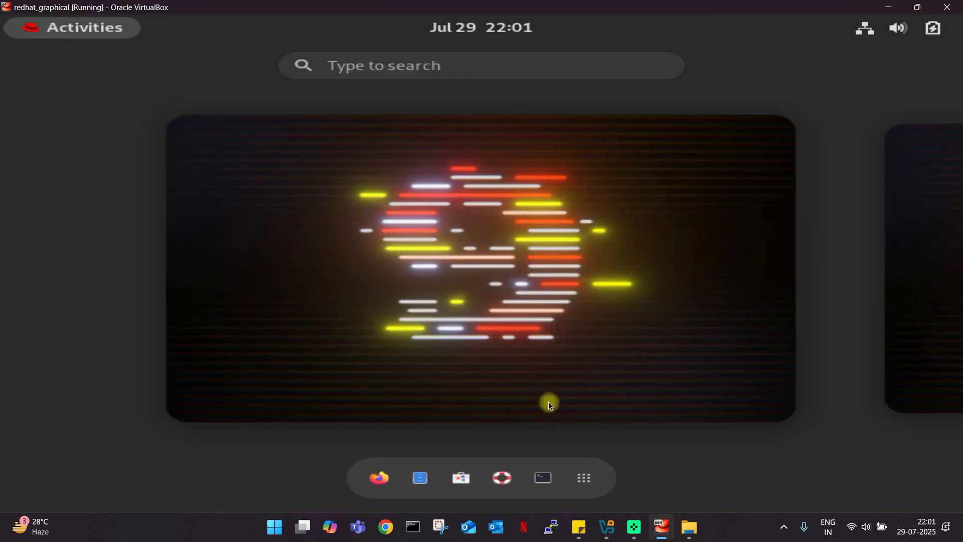
{"action": "left_click", "coordinate": [543, 478]}
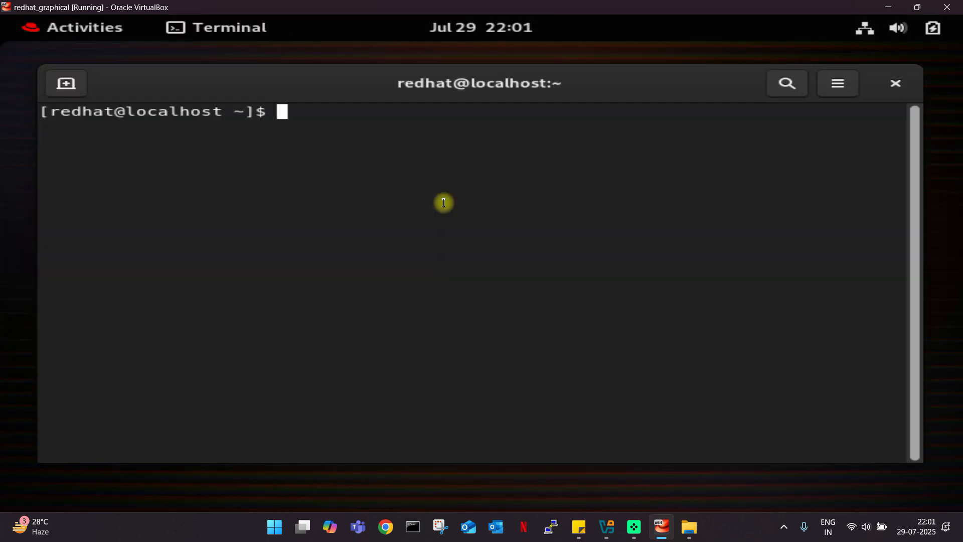
{"action": "left_click_drag", "start_coordinate": [365, 85], "coordinate": [316, 92]}
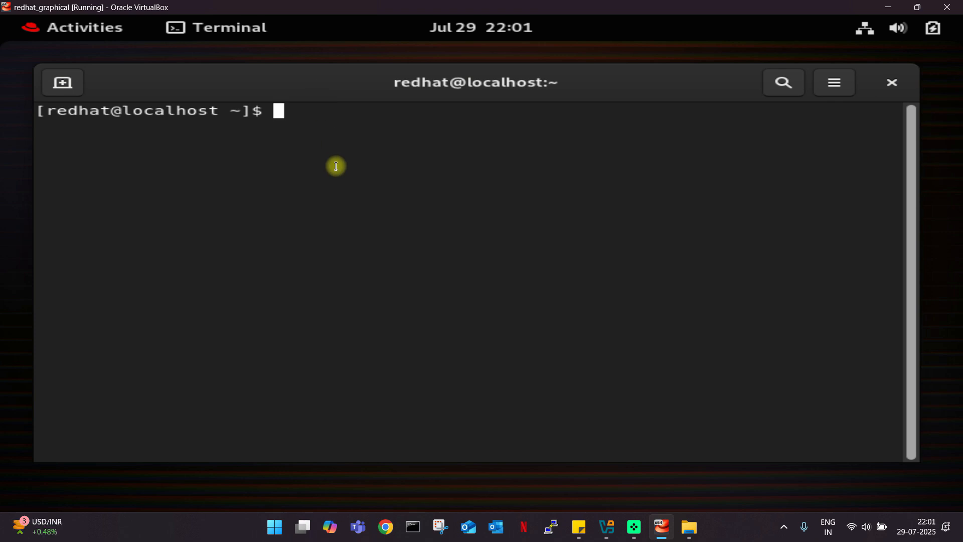
{"action": "left_click_drag", "start_coordinate": [331, 90], "coordinate": [352, 91]}
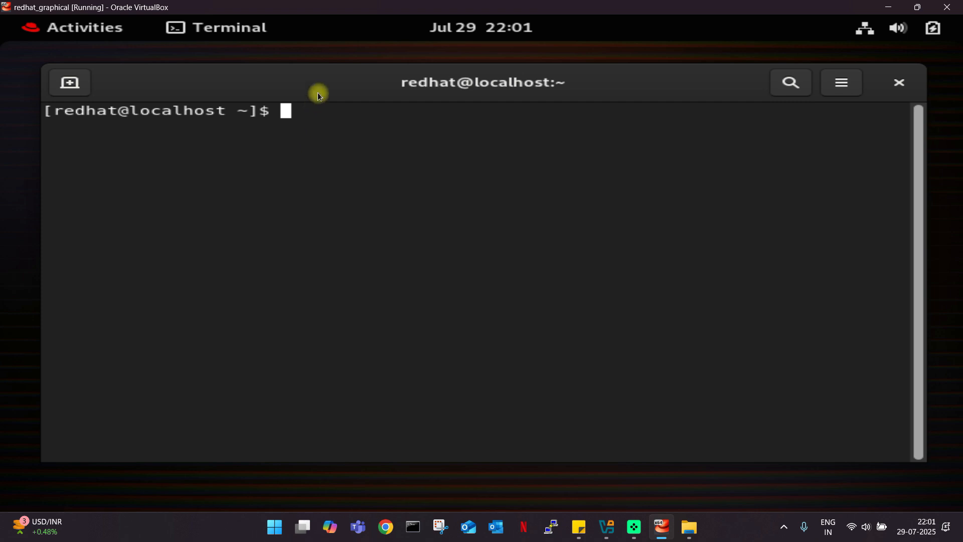
{"action": "left_click_drag", "start_coordinate": [318, 92], "coordinate": [310, 85]}
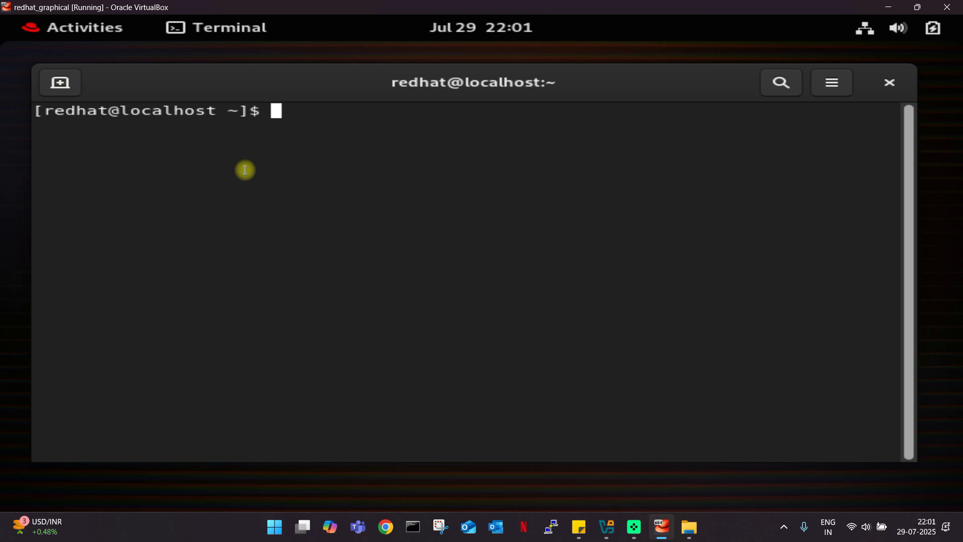
{"action": "left_click_drag", "start_coordinate": [313, 87], "coordinate": [339, 87]}
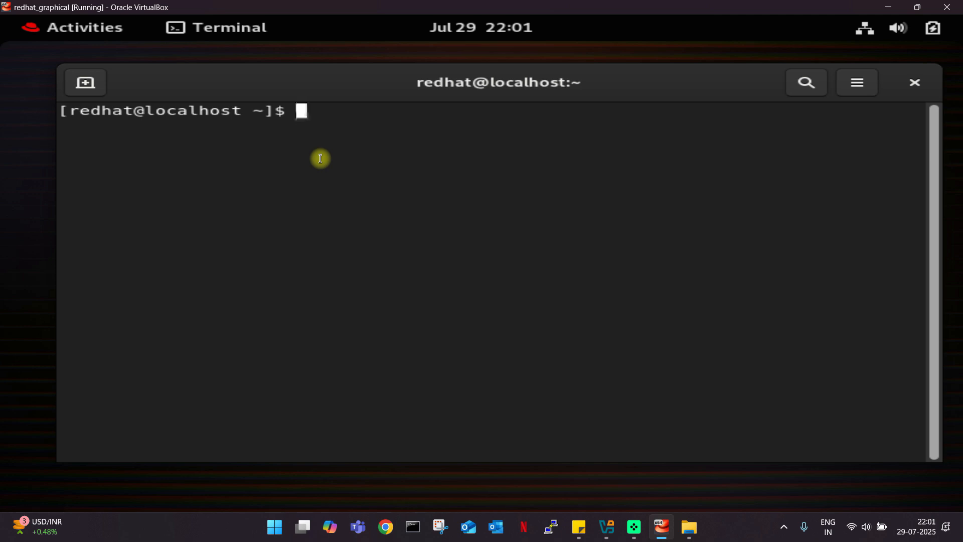
Run pwd to print /home/redhat, briefly highlight the output, and nudge the window left.
{"action": "type", "text": "pwd"}
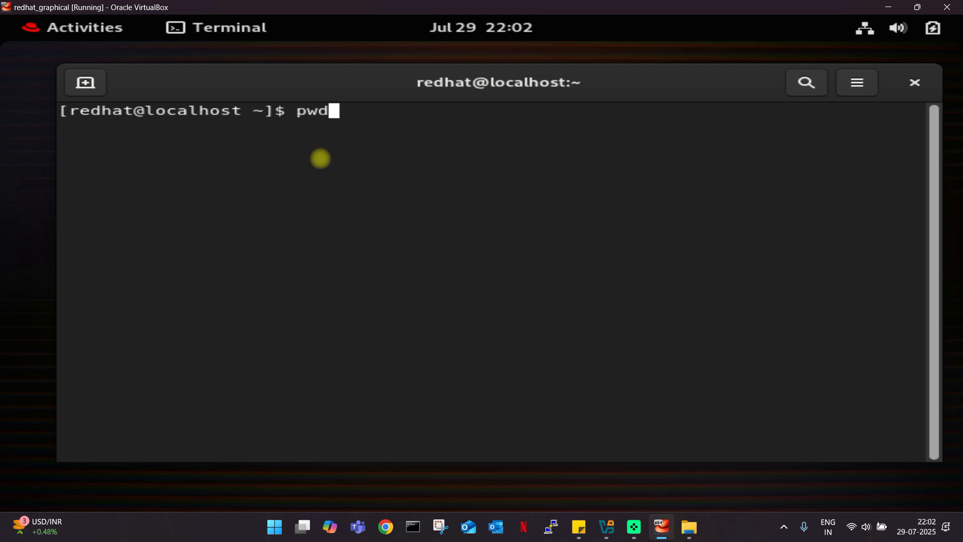
{"action": "key", "text": "Return"}
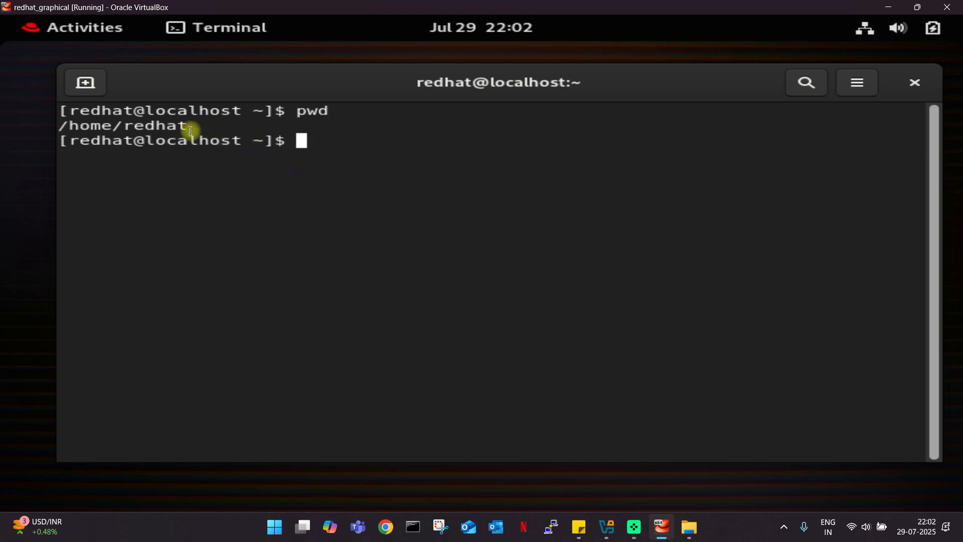
{"action": "left_click_drag", "start_coordinate": [188, 128], "coordinate": [64, 126]}
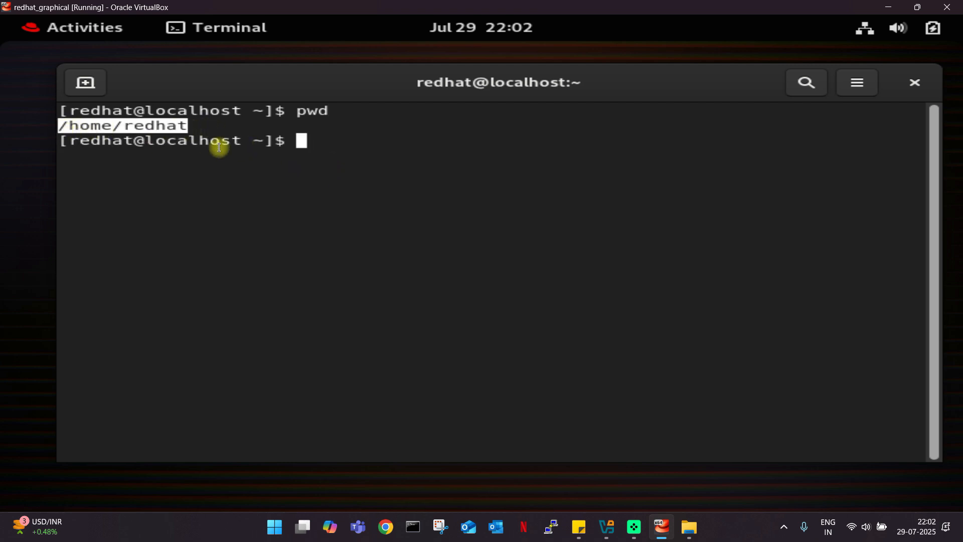
{"action": "left_click", "coordinate": [301, 150]}
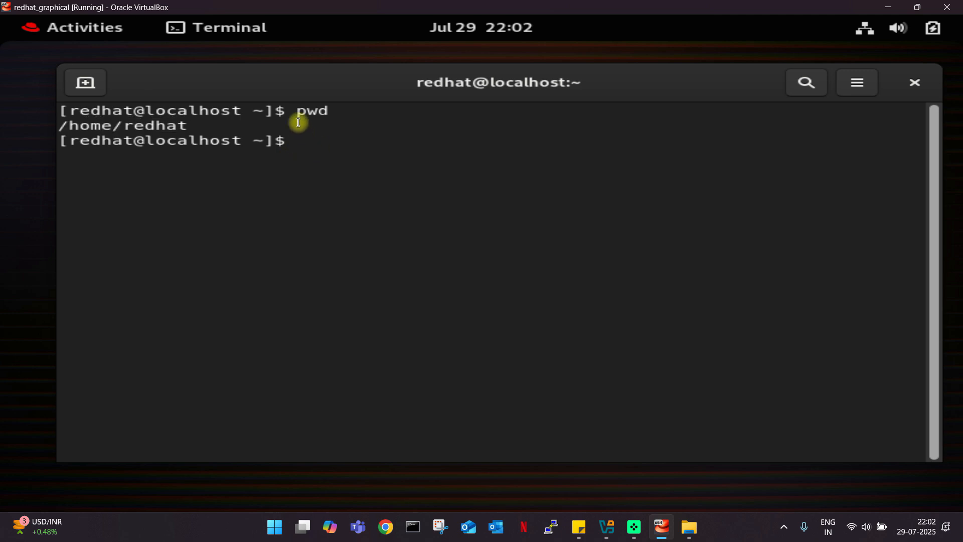
{"action": "double_click", "coordinate": [337, 115]}
{"action": "left_click", "coordinate": [338, 142]}
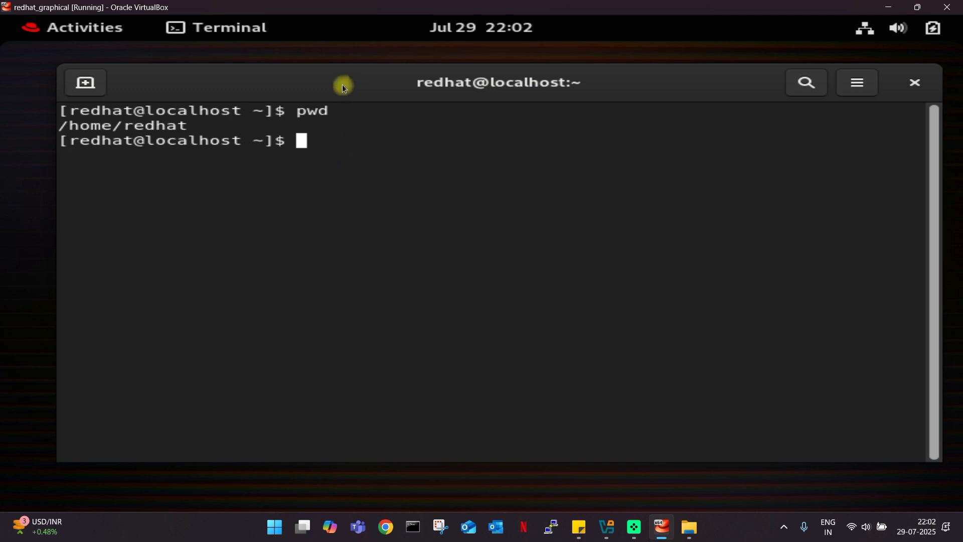
{"action": "left_click_drag", "start_coordinate": [342, 84], "coordinate": [336, 87]}
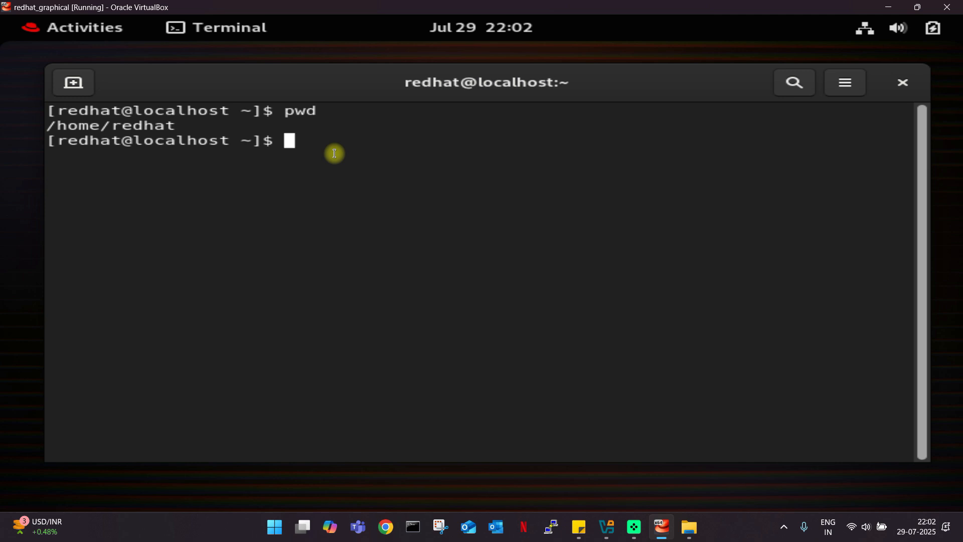
Run uppercase PWD and compare its 'command not found' error with the earlier pwd output.
{"action": "type", "text": "PWD"}
{"action": "key", "text": "Return"}
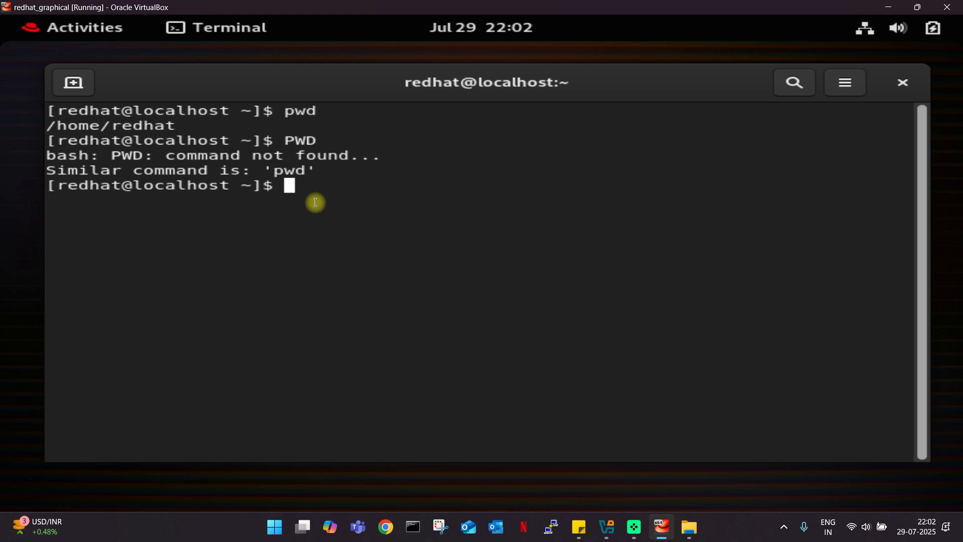
{"action": "left_click_drag", "start_coordinate": [153, 176], "coordinate": [258, 169]}
{"action": "left_click_drag", "start_coordinate": [284, 114], "coordinate": [314, 115]}
{"action": "left_click_drag", "start_coordinate": [293, 143], "coordinate": [322, 141]}
{"action": "left_click", "coordinate": [313, 186]}
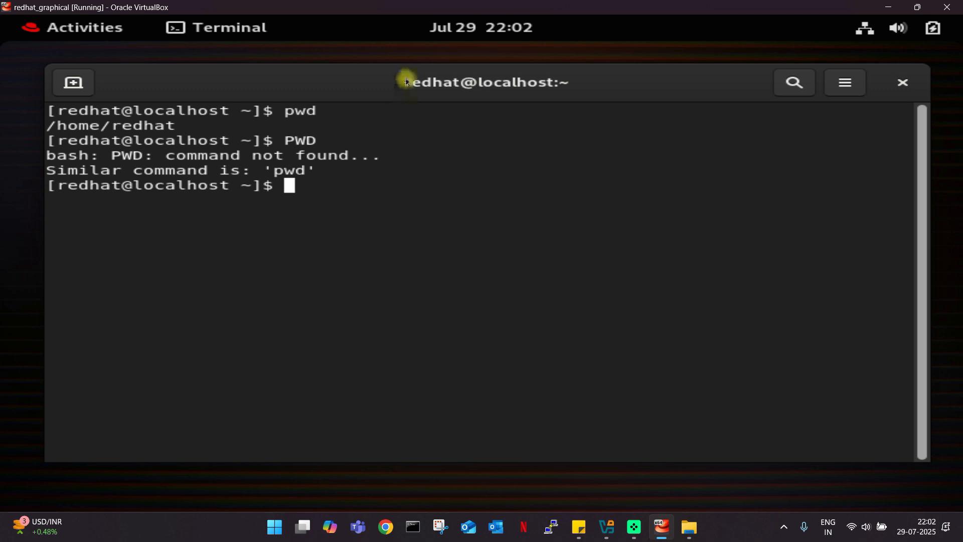
Reposition the terminal window on the guest desktop.
{"action": "left_click_drag", "start_coordinate": [407, 78], "coordinate": [399, 78]}
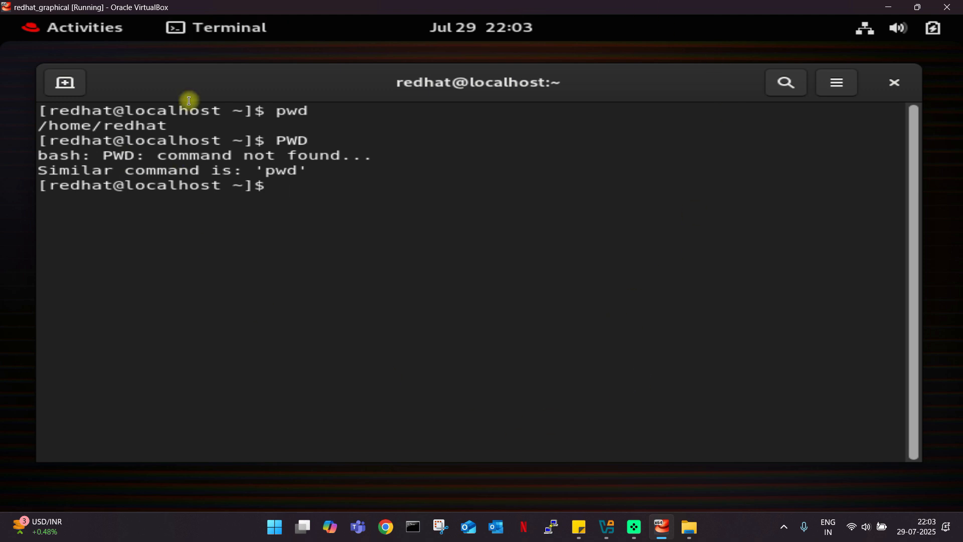
{"action": "left_click_drag", "start_coordinate": [494, 81], "coordinate": [519, 77]}
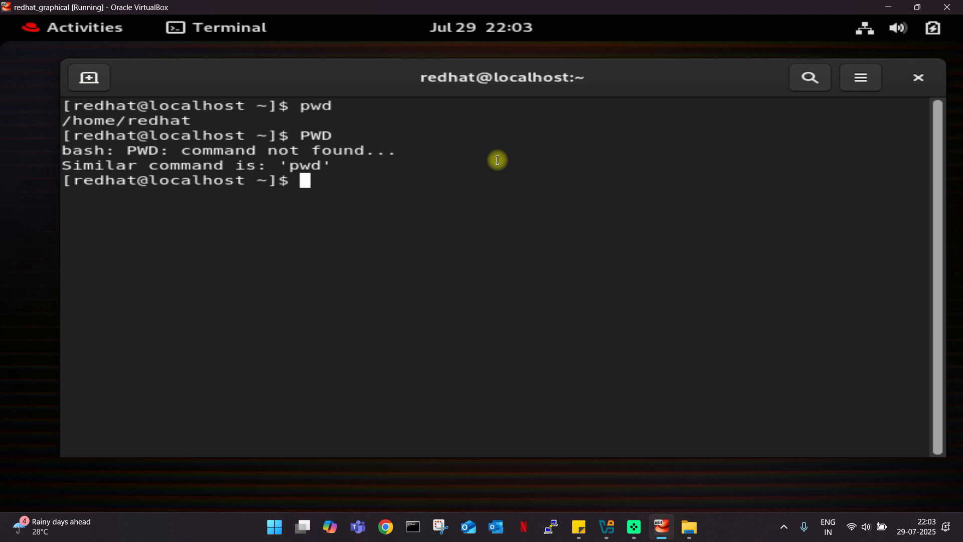
{"action": "left_click_drag", "start_coordinate": [588, 77], "coordinate": [576, 77]}
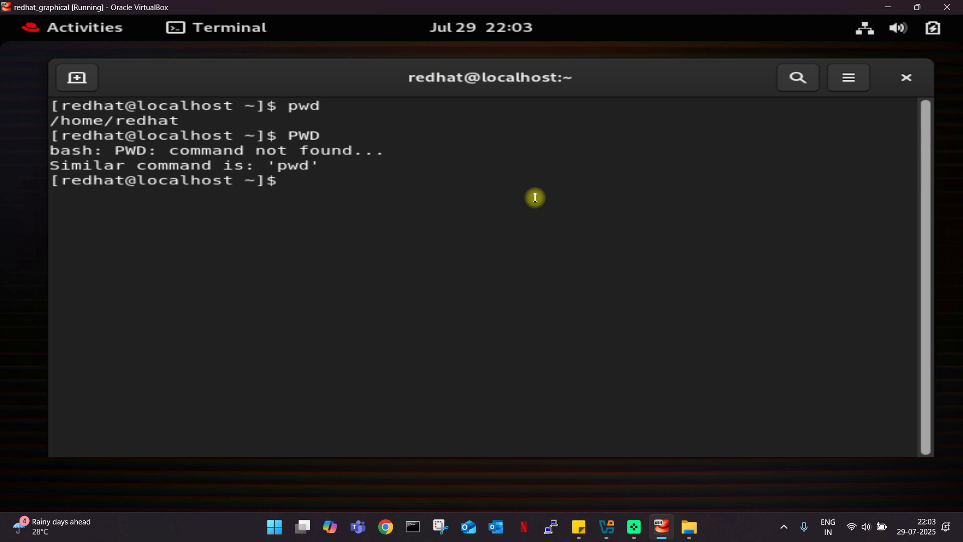
{"action": "left_click_drag", "start_coordinate": [667, 97], "coordinate": [654, 121]}
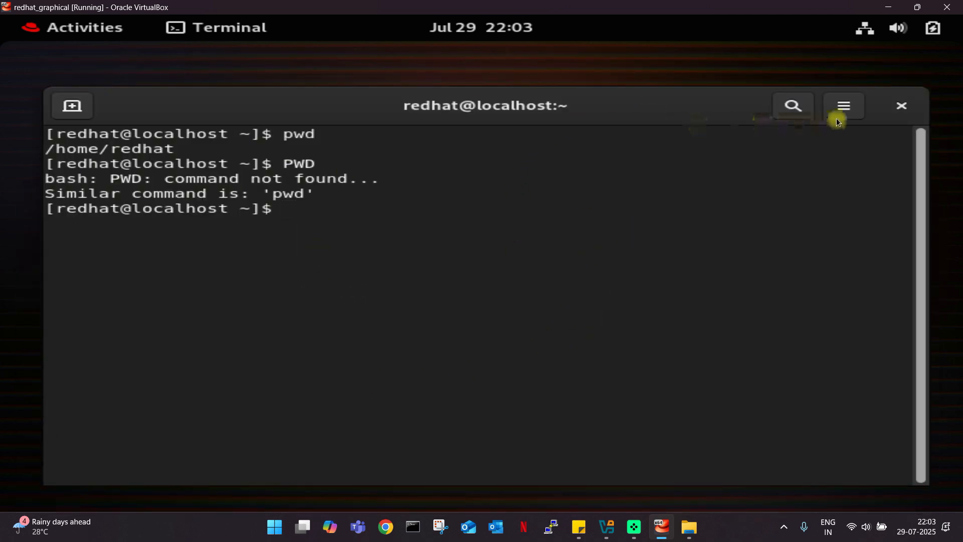
Quit the Firefox window launched from Activities, confirming to close both tabs.
{"action": "left_click", "coordinate": [70, 29]}
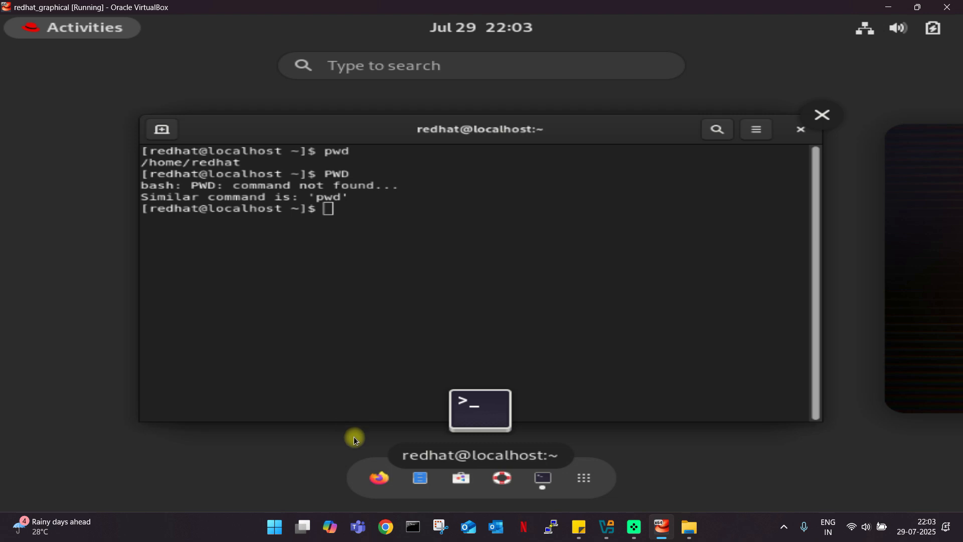
{"action": "left_click", "coordinate": [379, 476]}
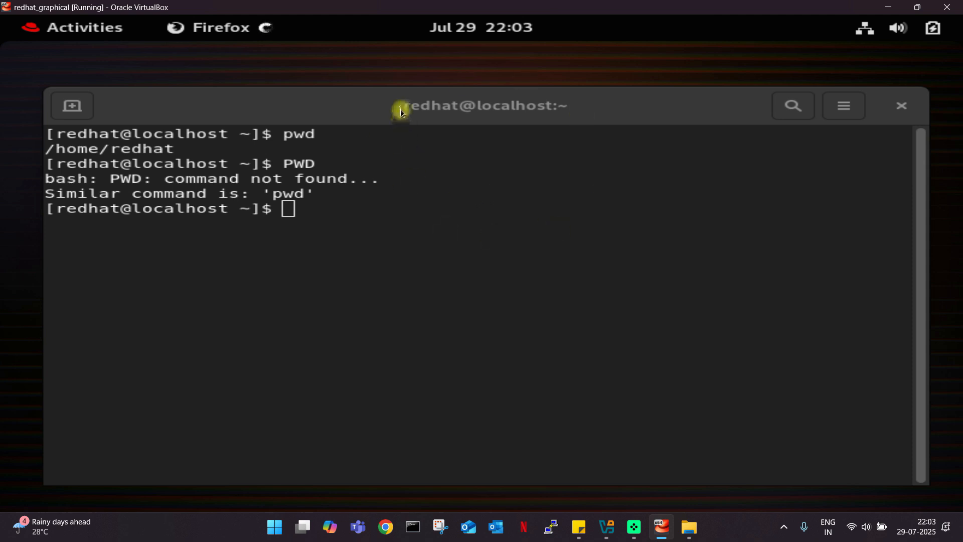
{"action": "left_click_drag", "start_coordinate": [401, 109], "coordinate": [408, 101]}
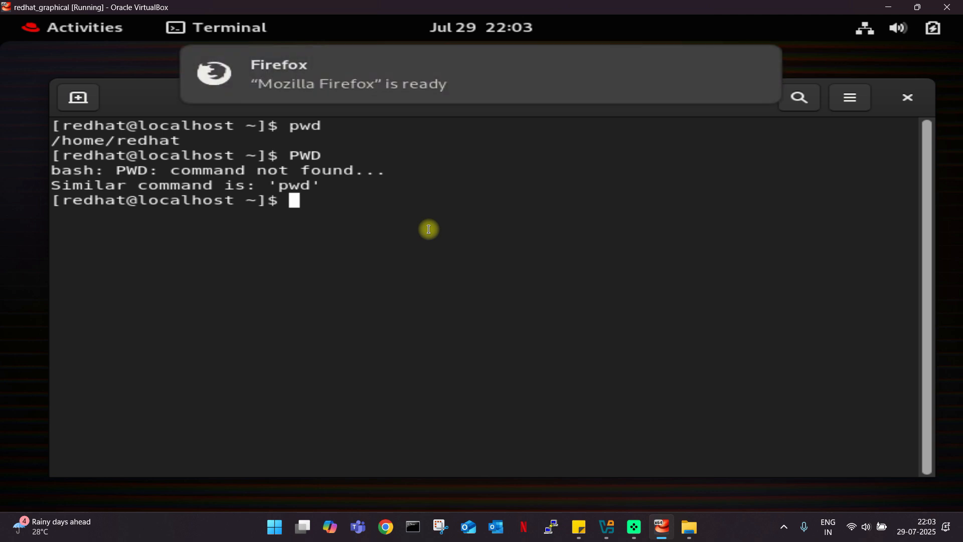
{"action": "left_click", "coordinate": [835, 59]}
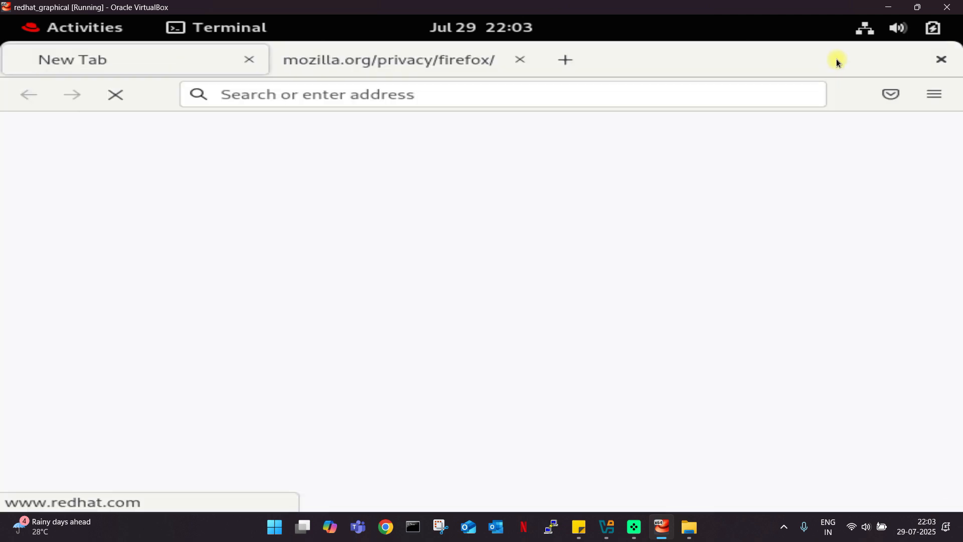
{"action": "left_click", "coordinate": [946, 66]}
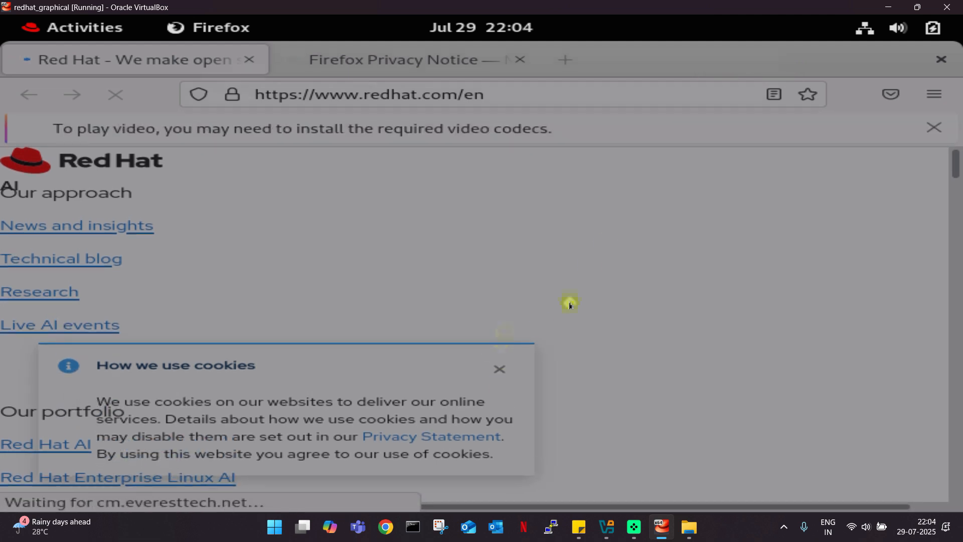
{"action": "key", "text": "ctrl+q"}
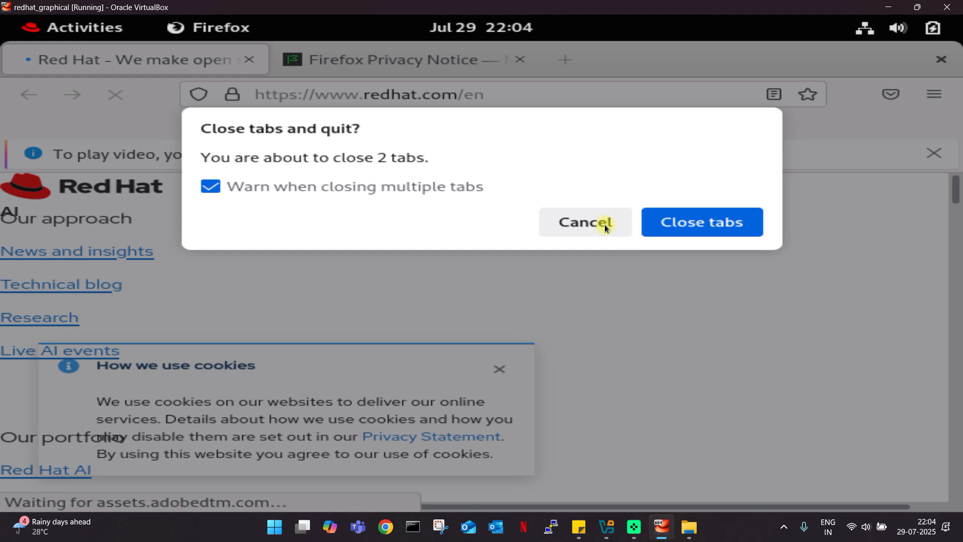
{"action": "left_click", "coordinate": [699, 224]}
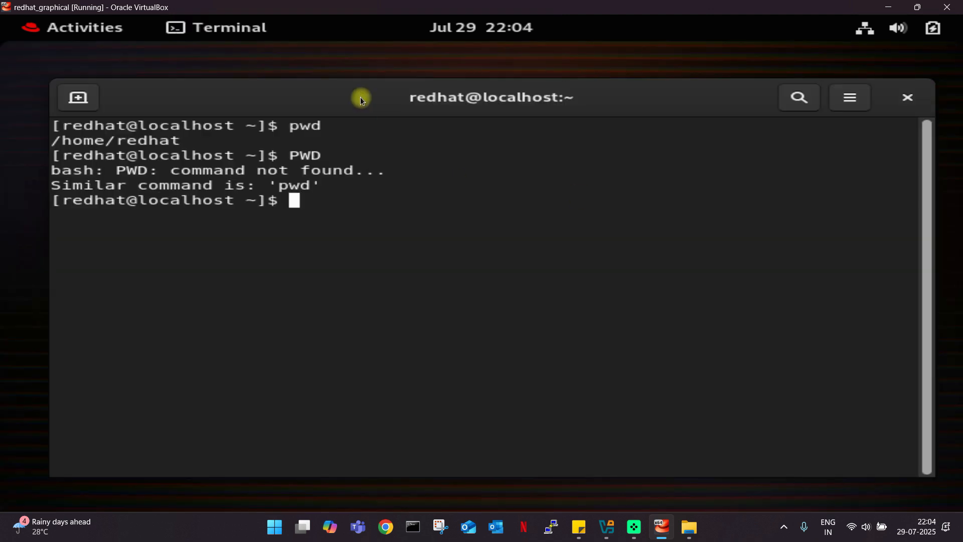
Clear the RHEL terminal with the clear command.
{"action": "left_click_drag", "start_coordinate": [361, 97], "coordinate": [363, 87]}
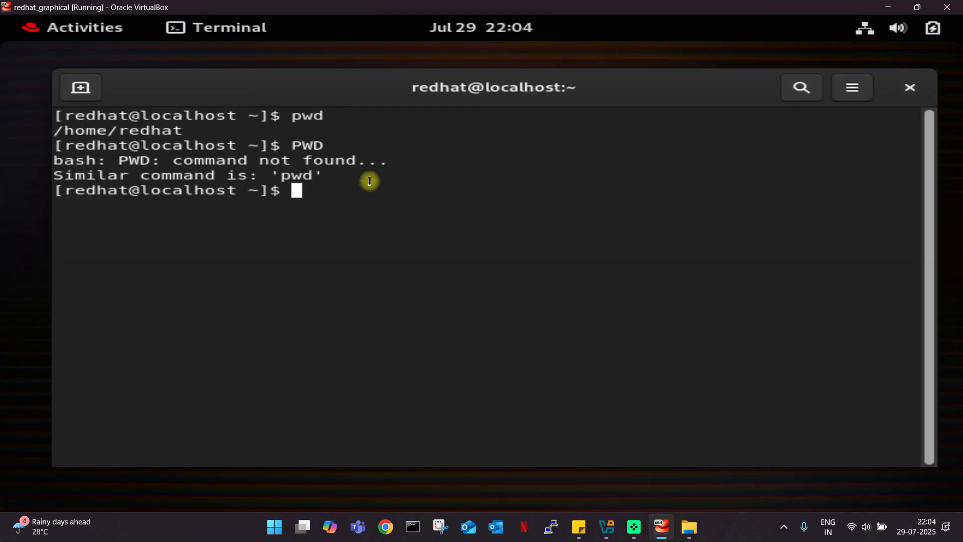
{"action": "type", "text": "clear"}
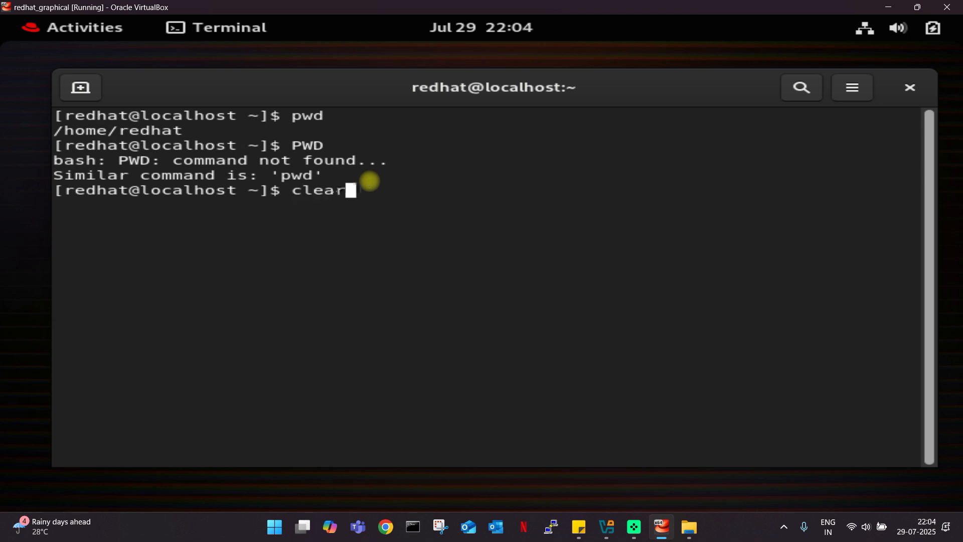
{"action": "key", "text": "Return"}
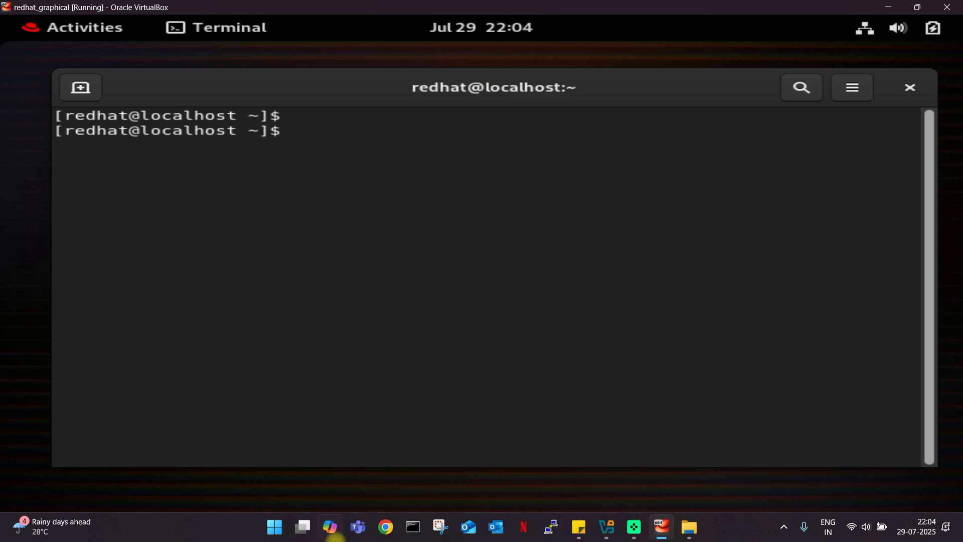
{"action": "left_click", "coordinate": [281, 528]}
{"action": "type", "text": "up"}
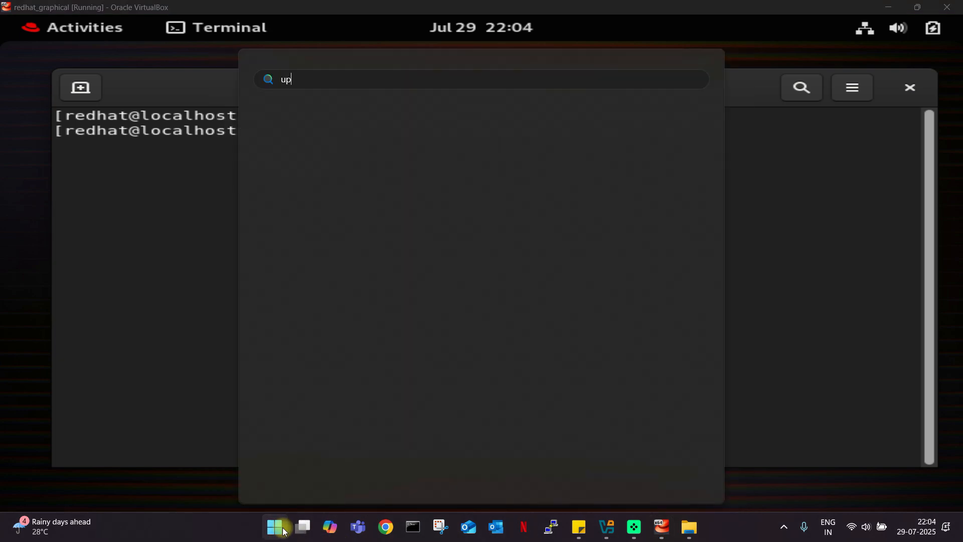
{"action": "type", "text": "date"}
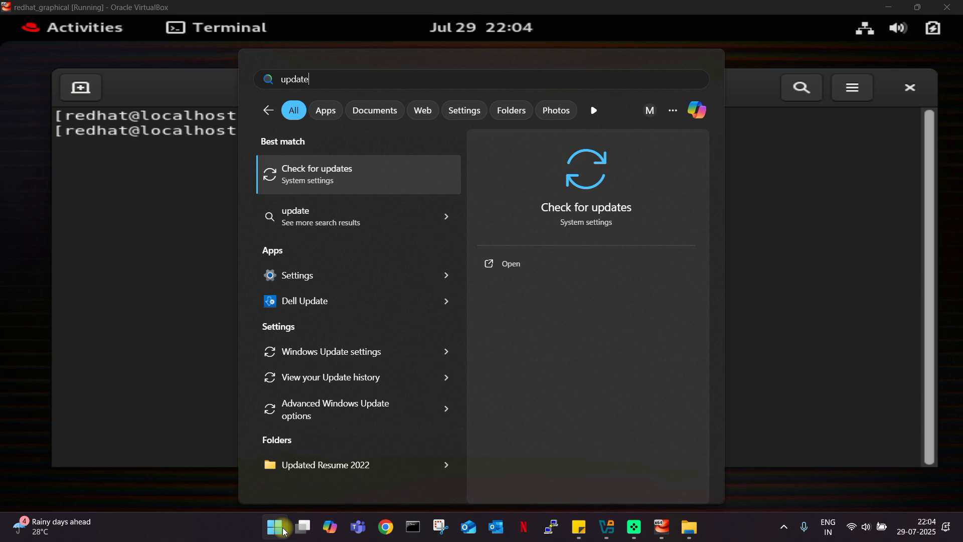
{"action": "key", "text": "Return"}
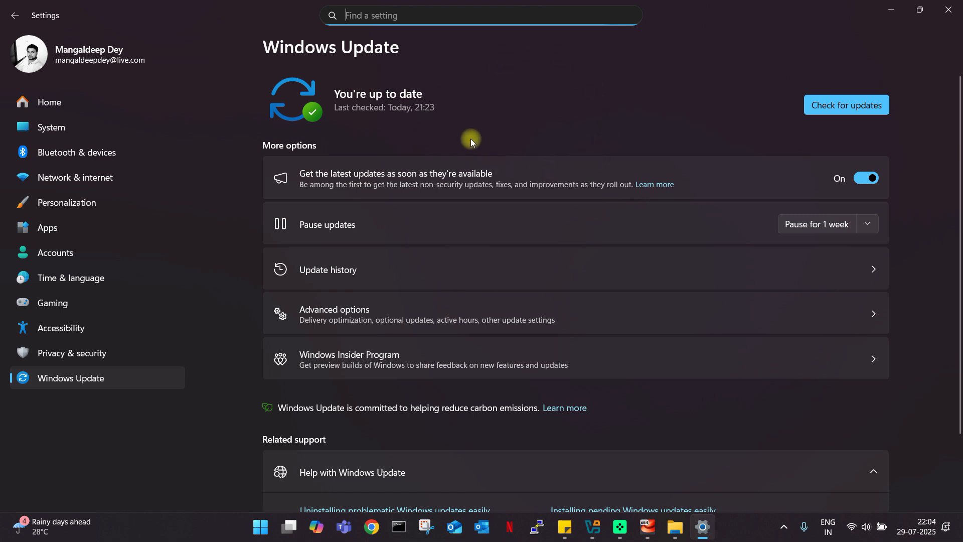
{"action": "left_click", "coordinate": [948, 9]}
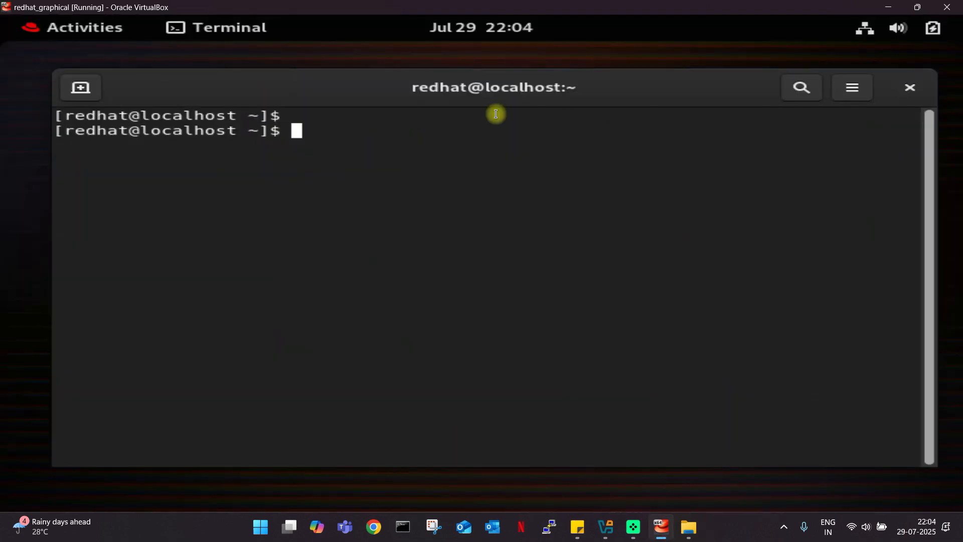
Run dnf update in the terminal as the regular redhat user.
{"action": "left_click_drag", "start_coordinate": [389, 90], "coordinate": [386, 82]}
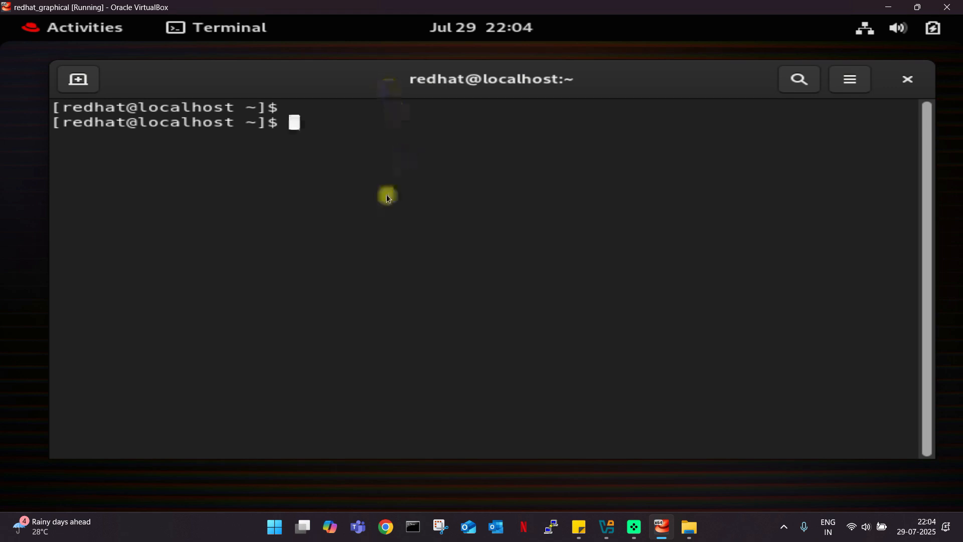
{"action": "left_click_drag", "start_coordinate": [360, 84], "coordinate": [347, 84]}
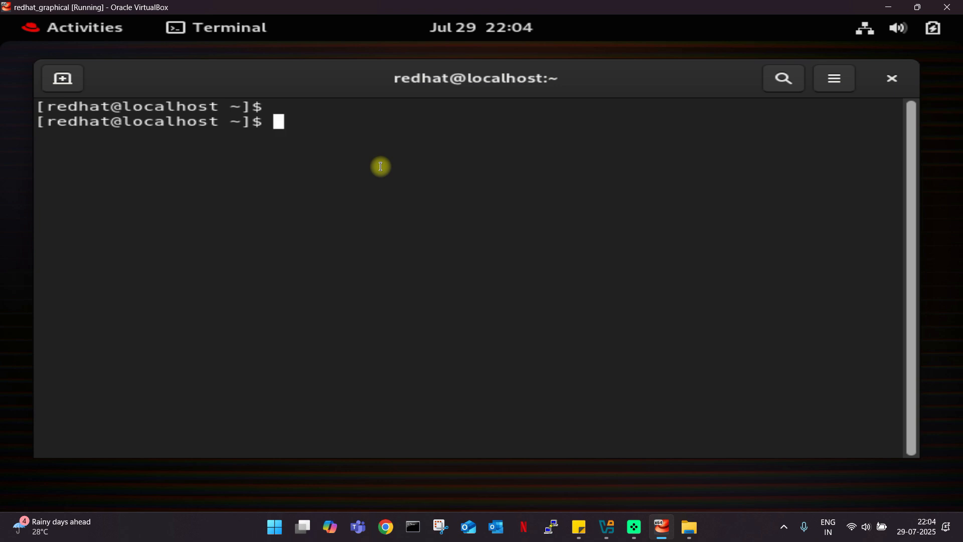
{"action": "type", "text": "dnf up"}
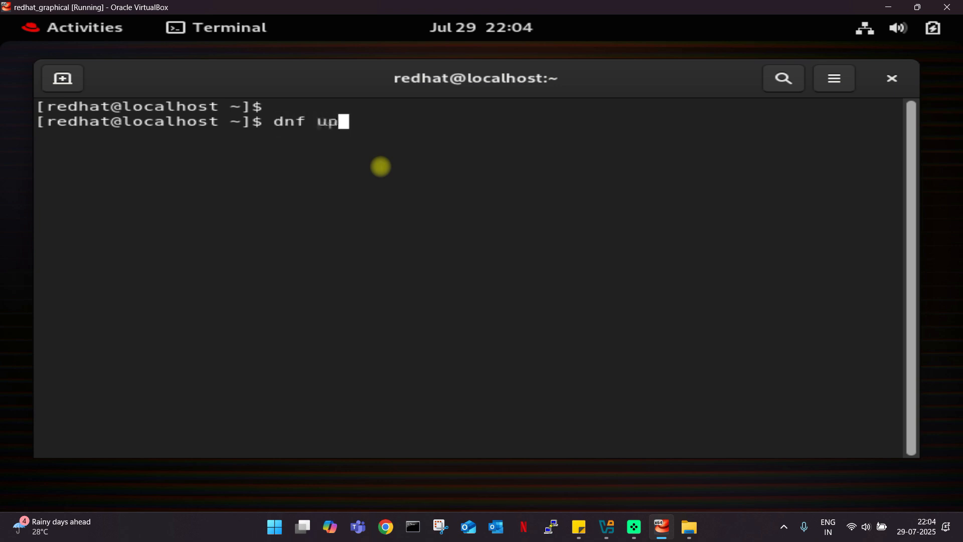
{"action": "type", "text": "date"}
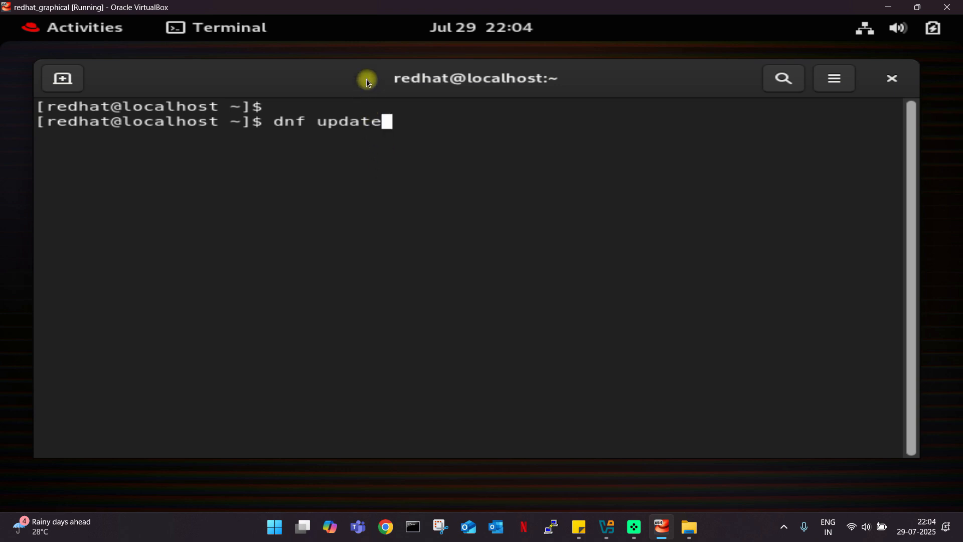
{"action": "left_click_drag", "start_coordinate": [367, 79], "coordinate": [379, 80]}
{"action": "left_click_drag", "start_coordinate": [290, 124], "coordinate": [318, 122]}
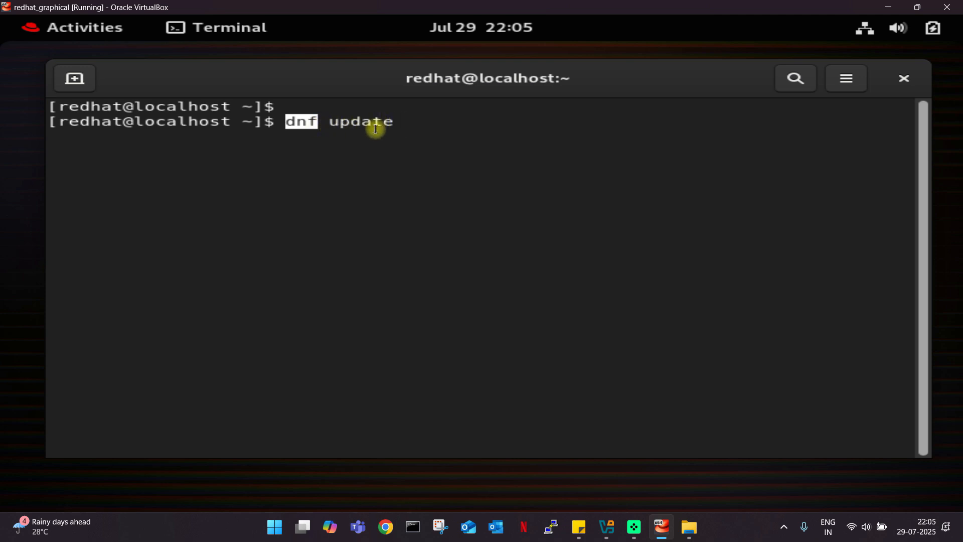
{"action": "left_click_drag", "start_coordinate": [400, 122], "coordinate": [330, 122]}
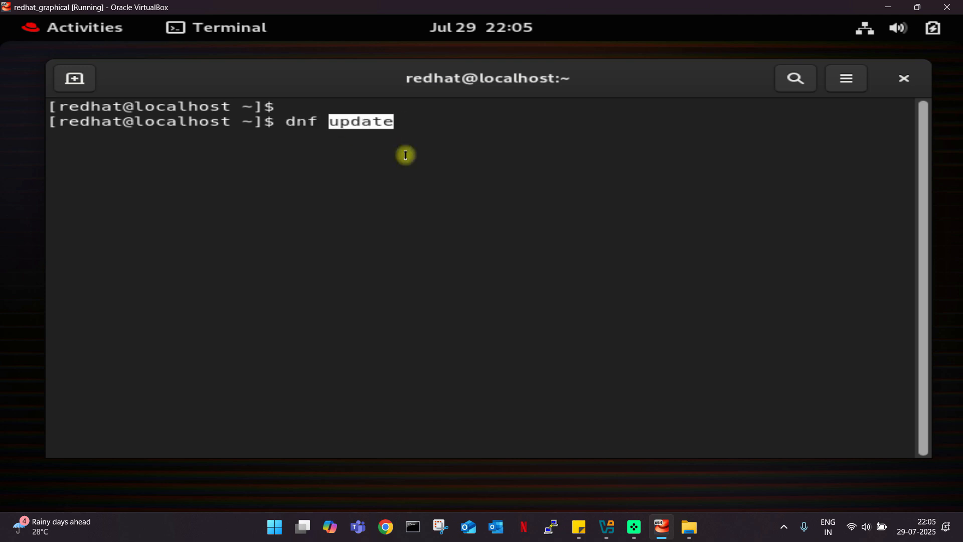
{"action": "left_click", "coordinate": [364, 146]}
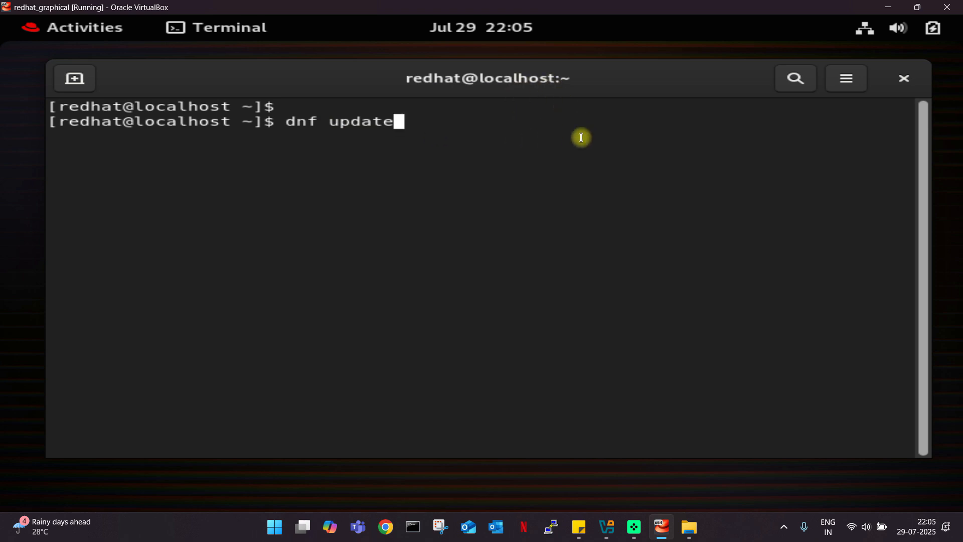
{"action": "key", "text": "Return"}
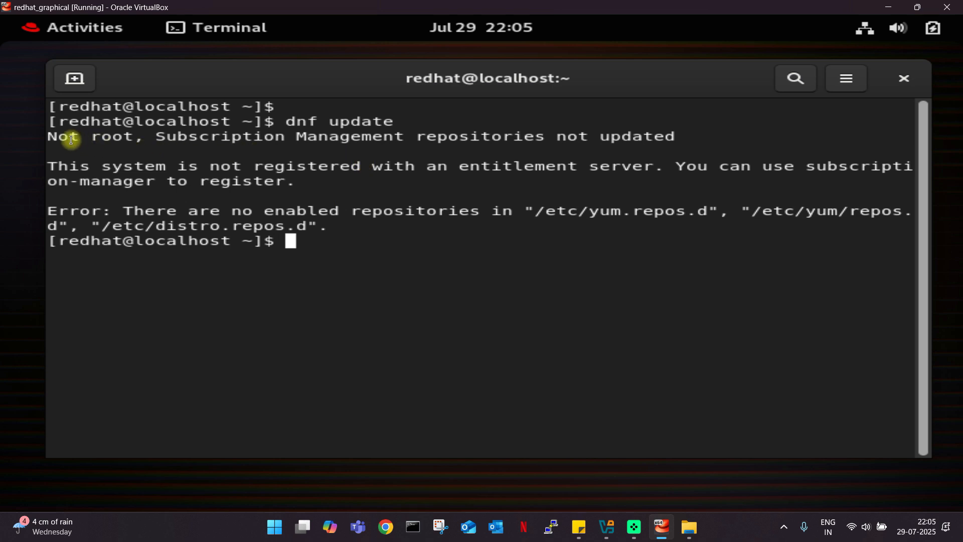
Highlight the 'Not root' and 'system not registered' error messages in the output.
{"action": "left_click_drag", "start_coordinate": [48, 136], "coordinate": [133, 137]}
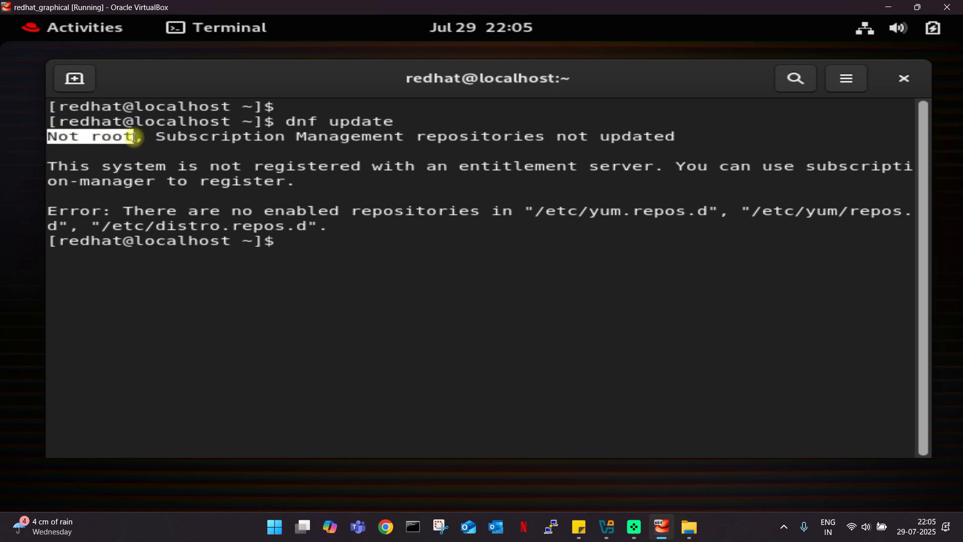
{"action": "left_click_drag", "start_coordinate": [280, 81], "coordinate": [270, 82]}
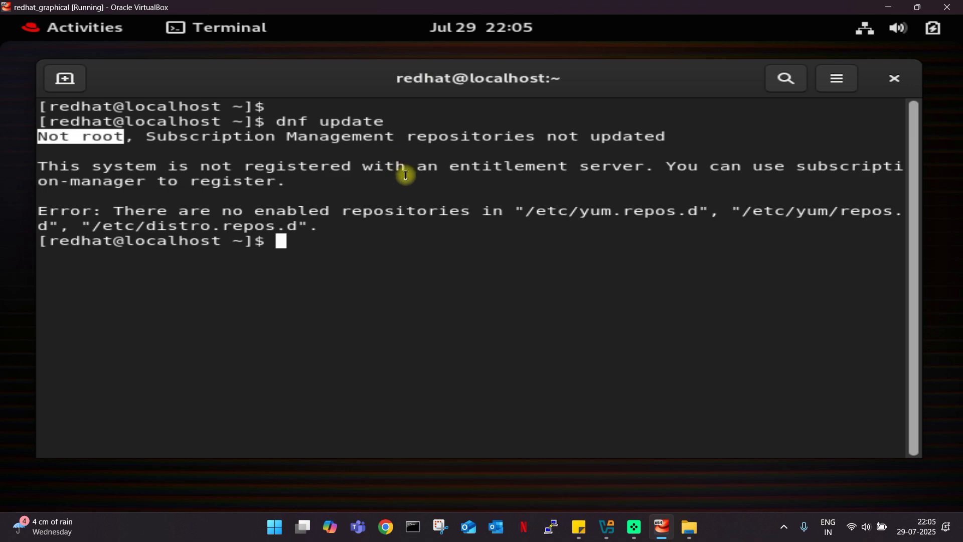
{"action": "left_click_drag", "start_coordinate": [262, 79], "coordinate": [280, 75]}
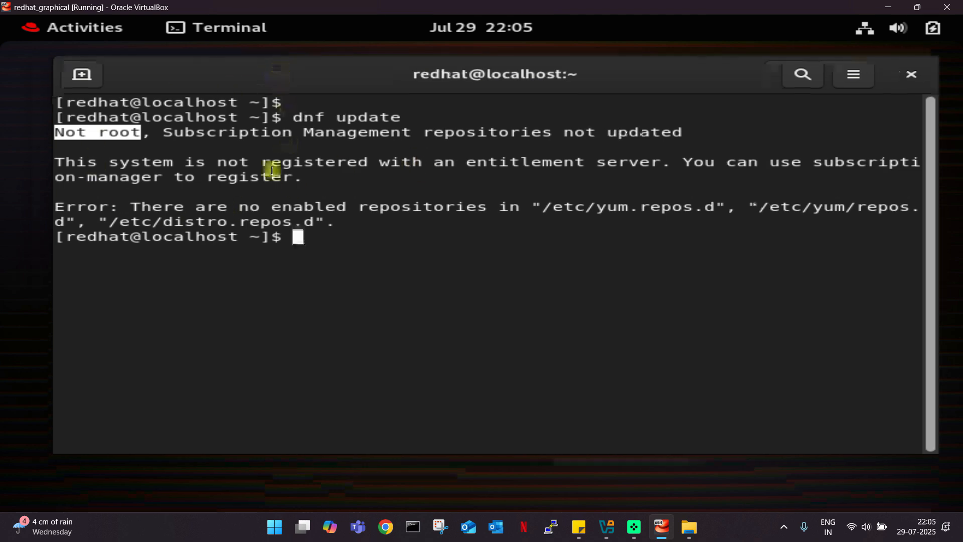
{"action": "left_click", "coordinate": [363, 179]}
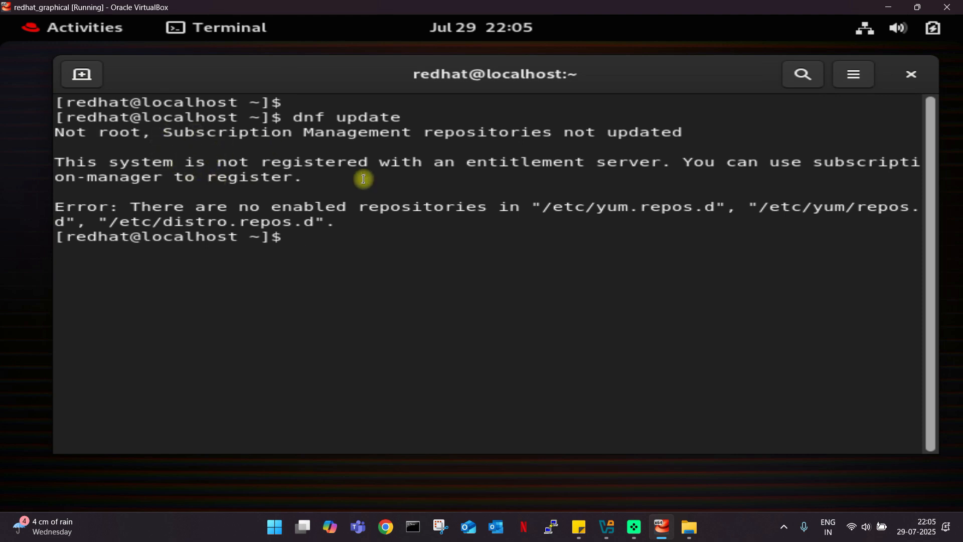
{"action": "left_click_drag", "start_coordinate": [55, 162], "coordinate": [631, 166]}
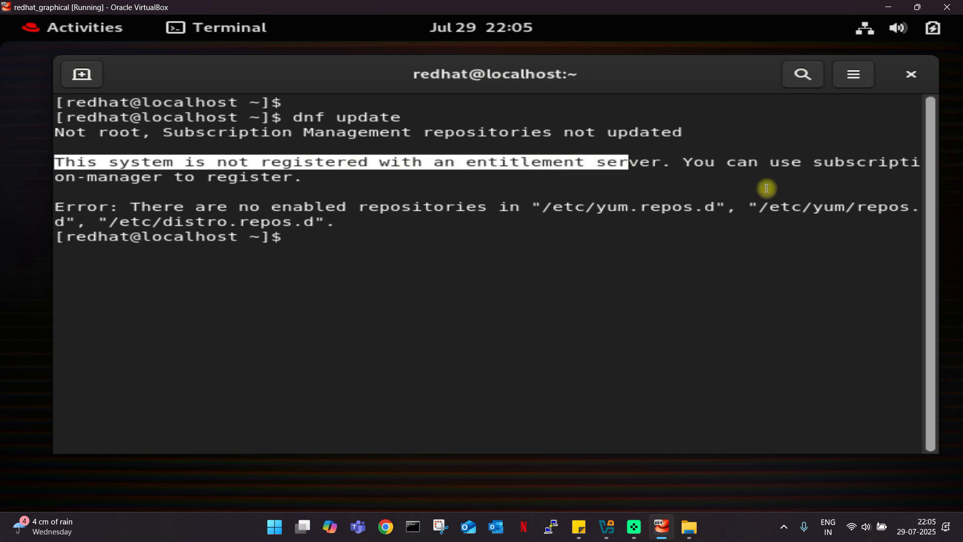
{"action": "left_click", "coordinate": [657, 249]}
{"action": "left_click_drag", "start_coordinate": [516, 75], "coordinate": [507, 75]}
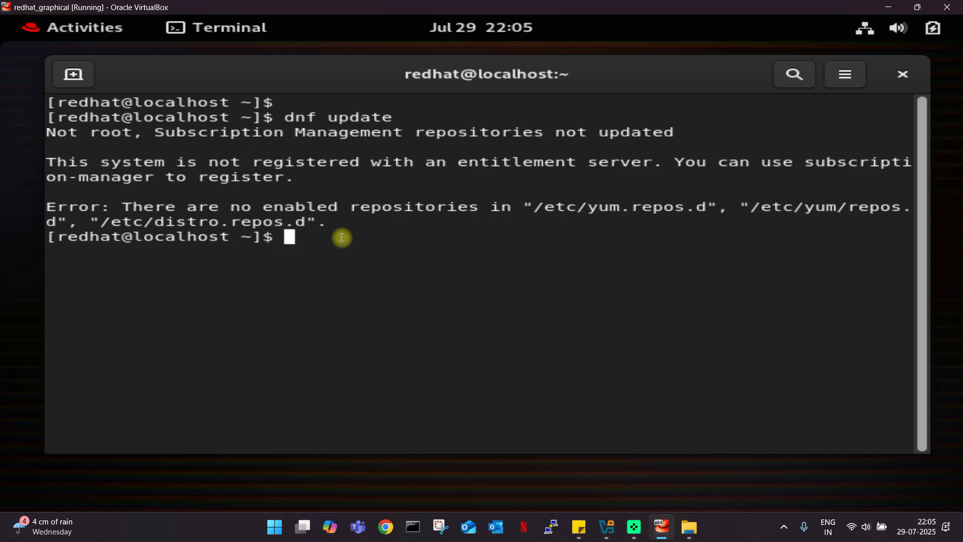
Clear the terminal and highlight the redhat user and localhost host in the prompt.
{"action": "type", "text": "clear"}
{"action": "key", "text": "Return"}
{"action": "key", "text": "Return"}
{"action": "key", "text": "Return"}
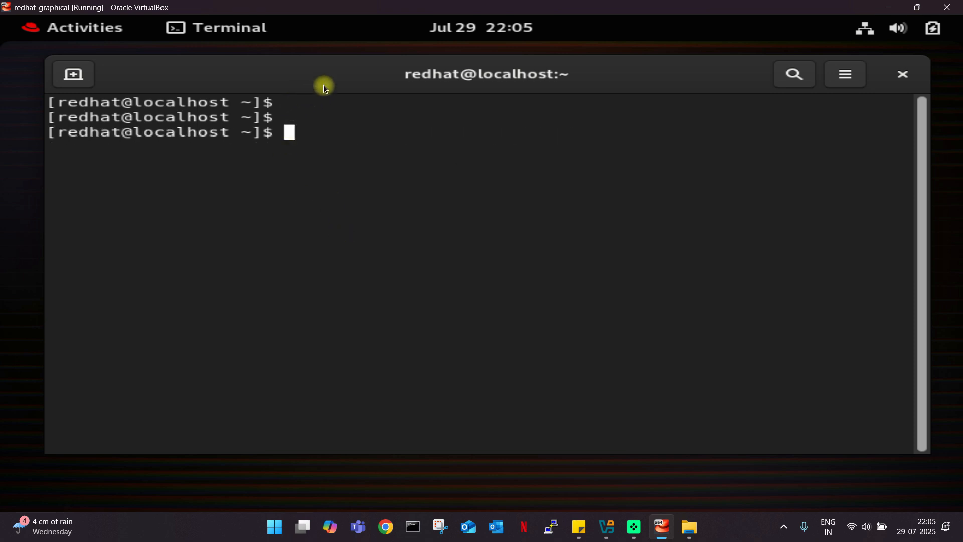
{"action": "left_click_drag", "start_coordinate": [323, 85], "coordinate": [311, 85]}
{"action": "left_click_drag", "start_coordinate": [48, 103], "coordinate": [109, 102]}
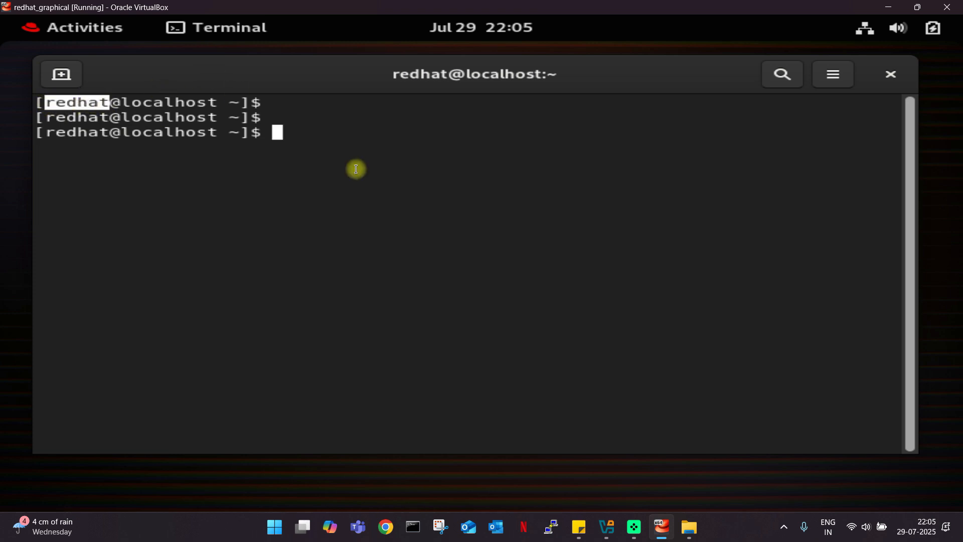
{"action": "left_click_drag", "start_coordinate": [121, 102], "coordinate": [217, 102]}
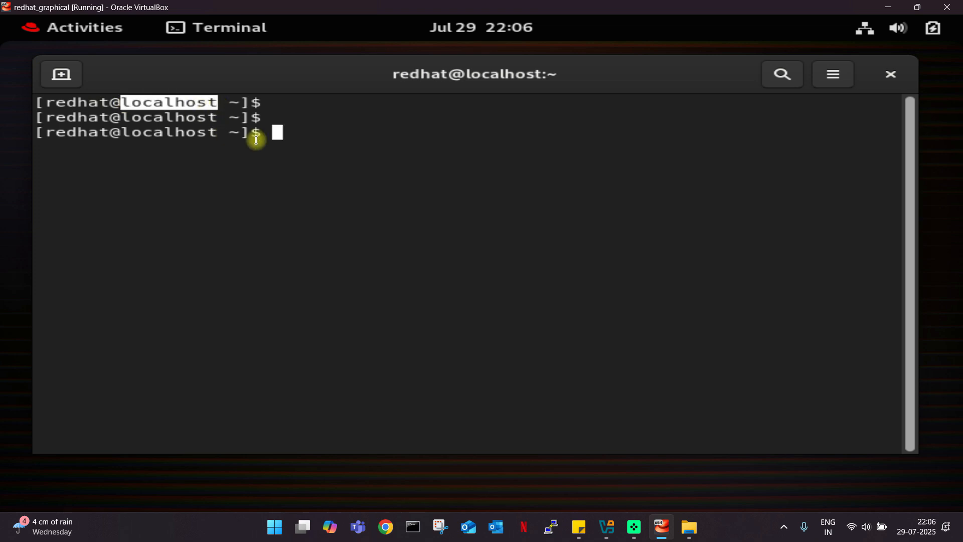
{"action": "left_click", "coordinate": [295, 131]}
Run su - to request a root login shell.
{"action": "left_click_drag", "start_coordinate": [328, 75], "coordinate": [339, 73]}
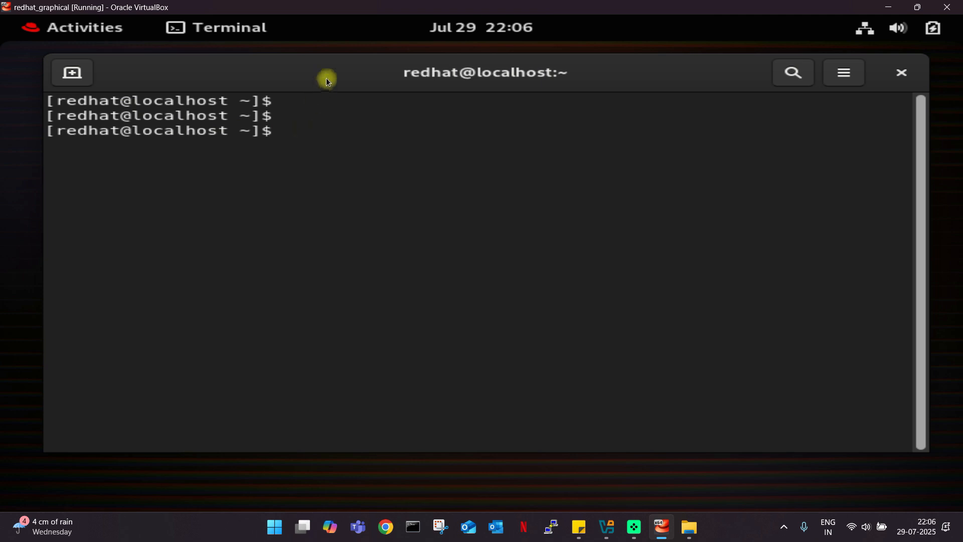
{"action": "left_click_drag", "start_coordinate": [327, 79], "coordinate": [320, 78]}
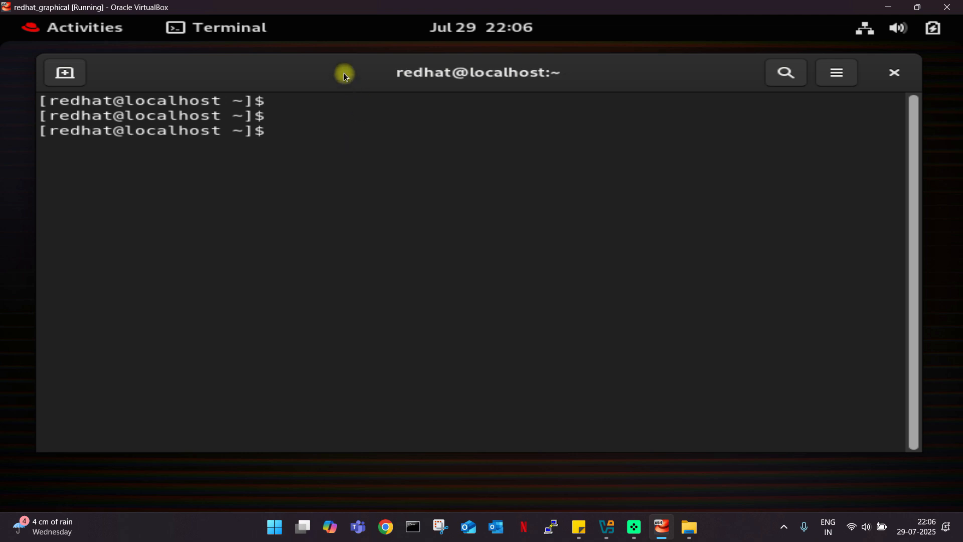
{"action": "left_click_drag", "start_coordinate": [345, 73], "coordinate": [359, 73]}
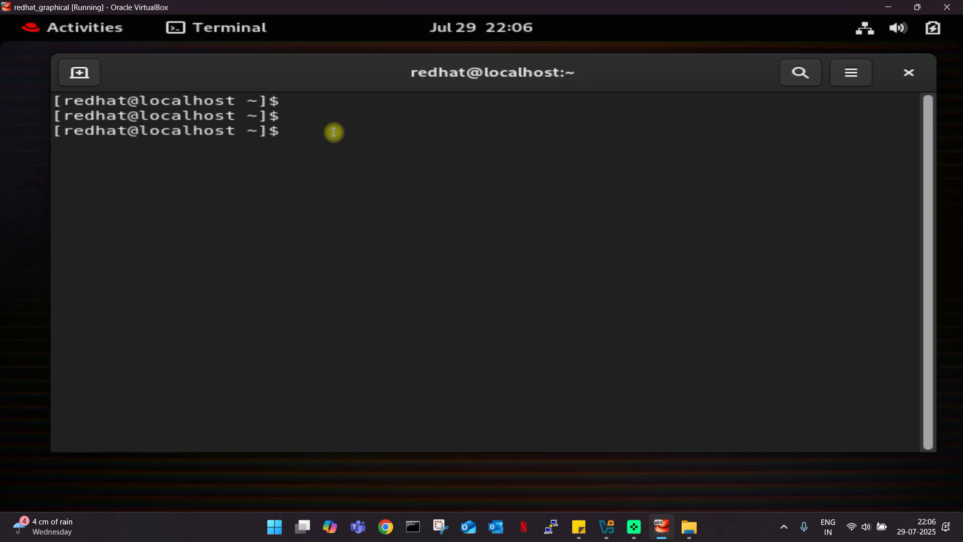
{"action": "type", "text": "su -"}
{"action": "key", "text": "Return"}
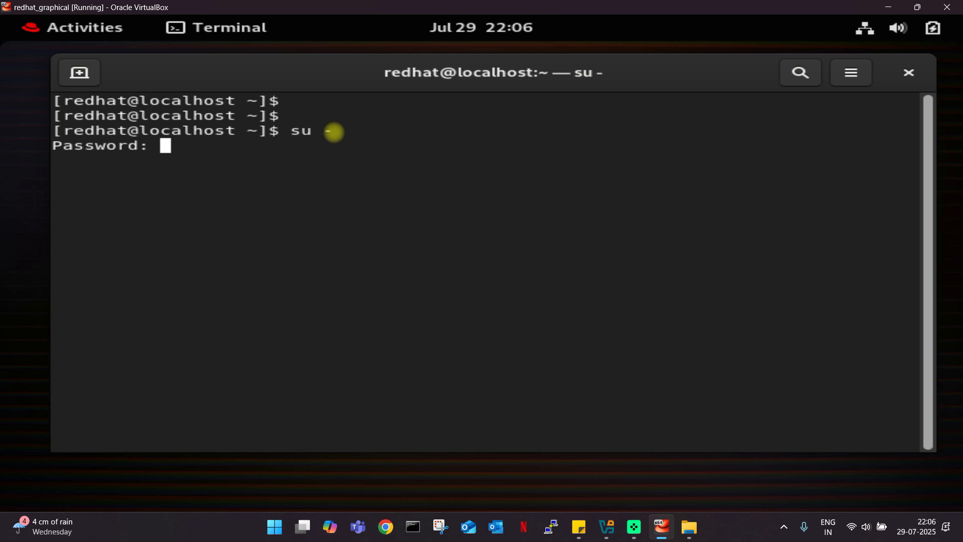
Submit the root password, then rerun su - after the authentication failure and enter it correctly.
{"action": "key", "text": "Return"}
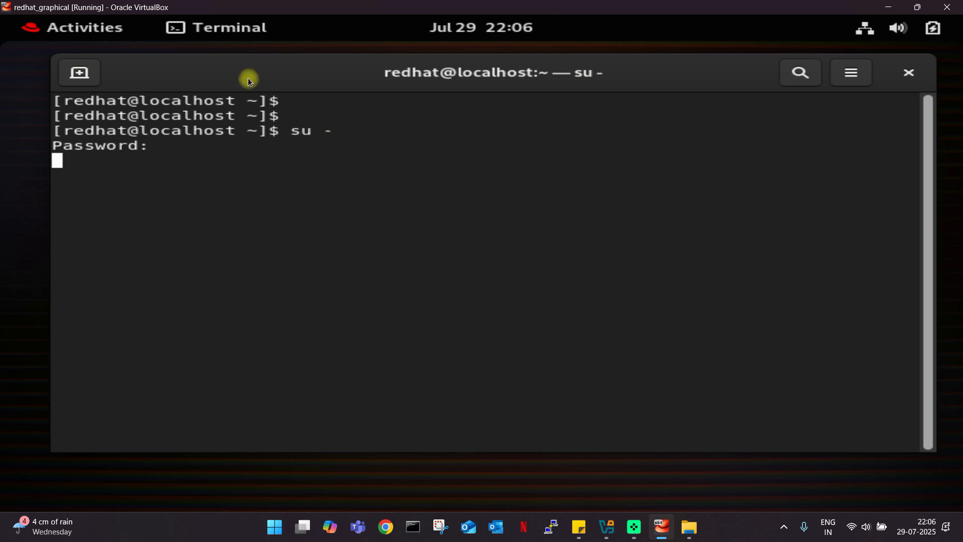
{"action": "left_click_drag", "start_coordinate": [341, 77], "coordinate": [330, 72]}
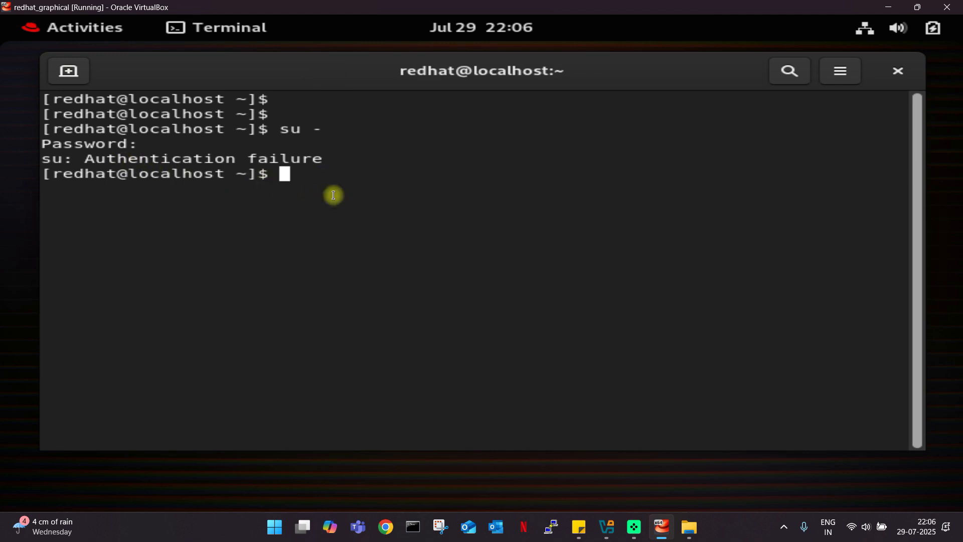
{"action": "type", "text": "su -"}
{"action": "key", "text": "Return"}
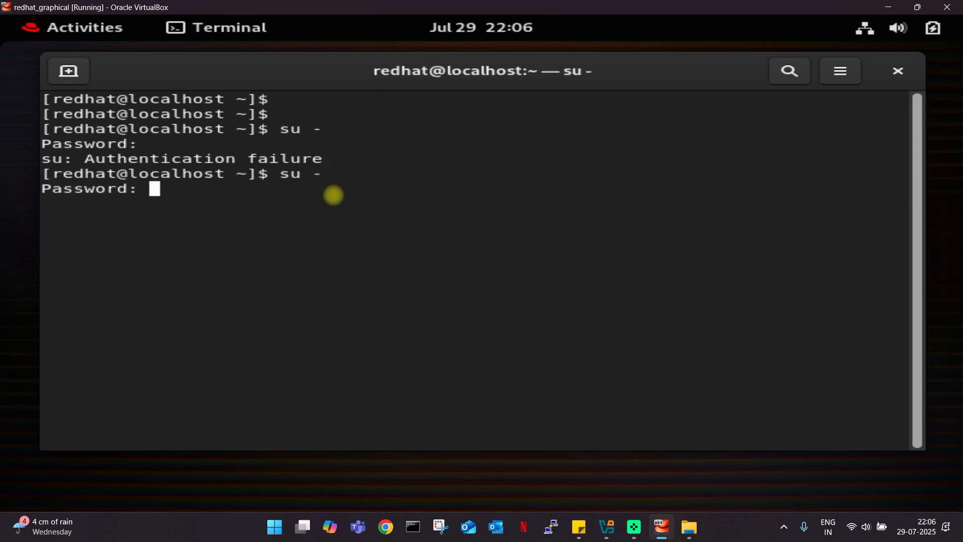
{"action": "key", "text": "Return"}
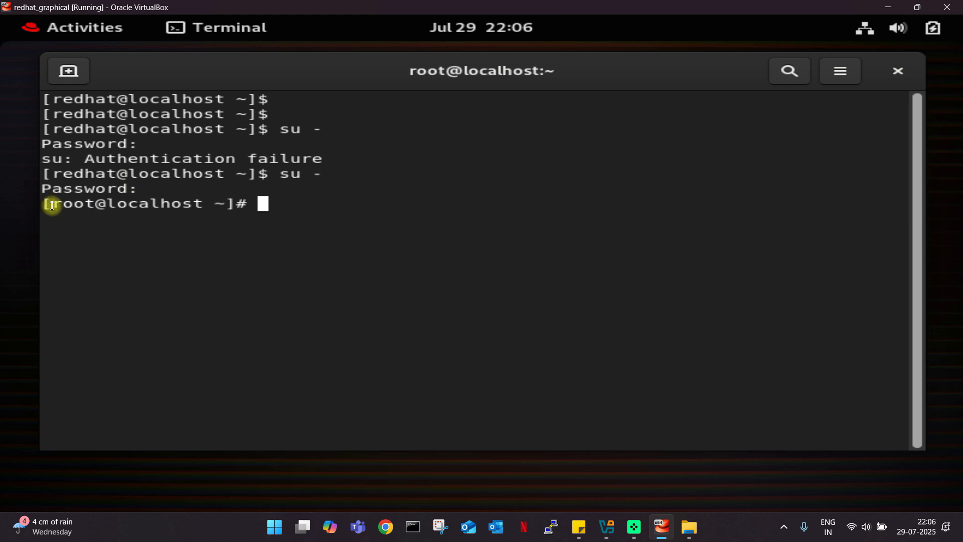
Highlight root@localhost in the new prompt and the user and host names in the first prompt.
{"action": "left_click_drag", "start_coordinate": [54, 206], "coordinate": [96, 204]}
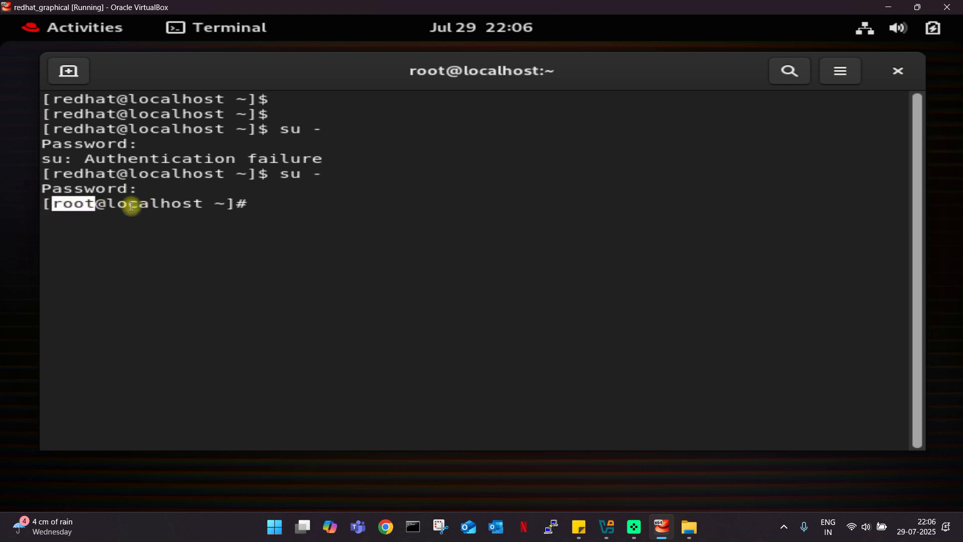
{"action": "left_click", "coordinate": [135, 215]}
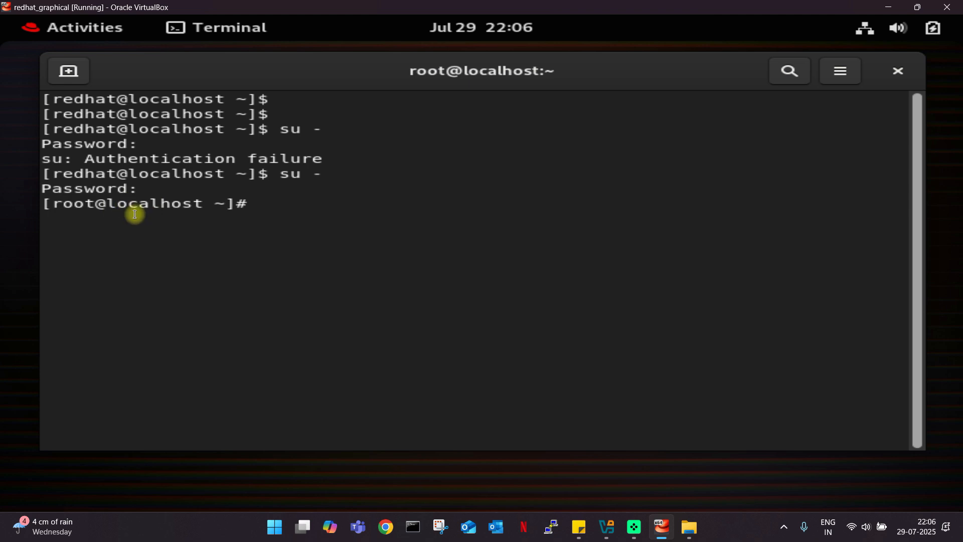
{"action": "left_click_drag", "start_coordinate": [50, 205], "coordinate": [59, 205]}
{"action": "left_click_drag", "start_coordinate": [146, 205], "coordinate": [215, 204]}
{"action": "left_click", "coordinate": [274, 211]}
{"action": "left_click_drag", "start_coordinate": [336, 74], "coordinate": [326, 74]}
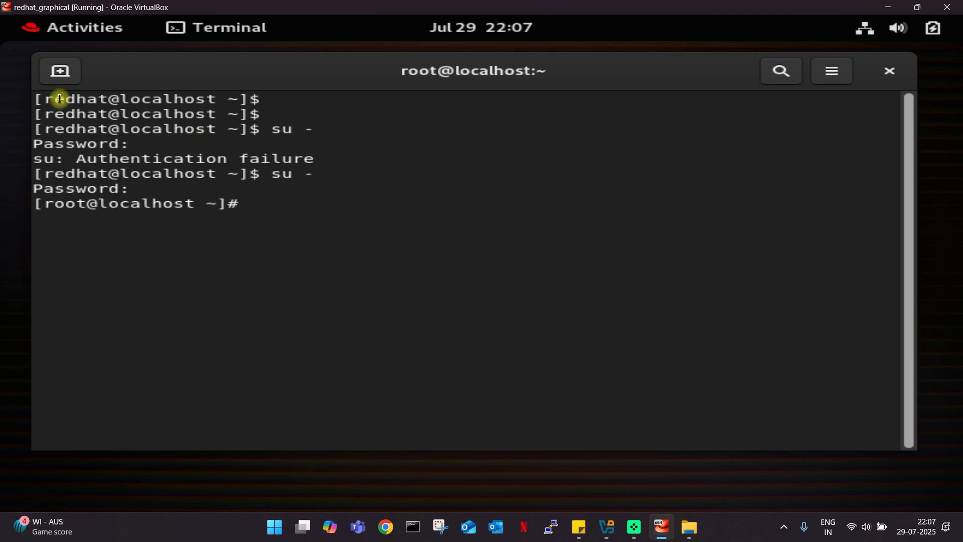
{"action": "left_click_drag", "start_coordinate": [45, 99], "coordinate": [107, 100]}
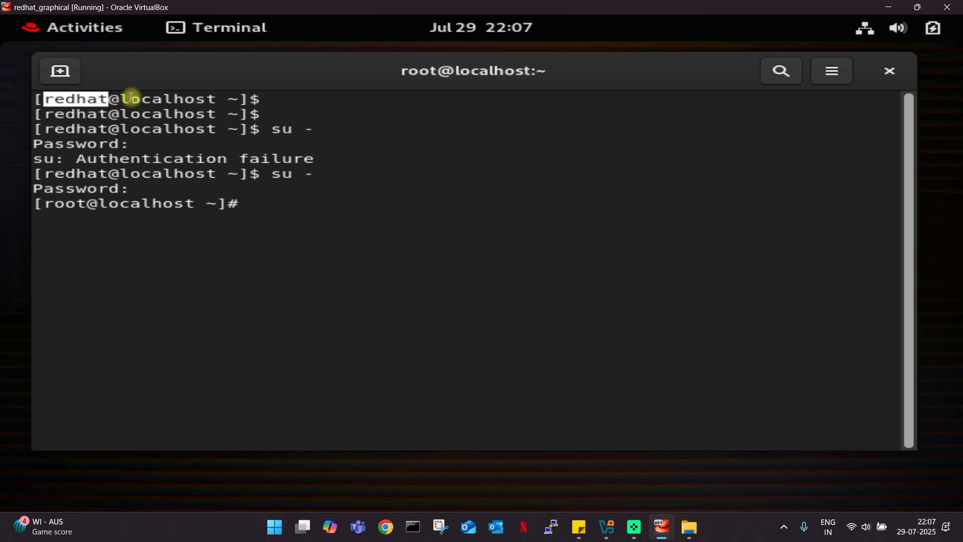
{"action": "left_click_drag", "start_coordinate": [121, 99], "coordinate": [260, 100]}
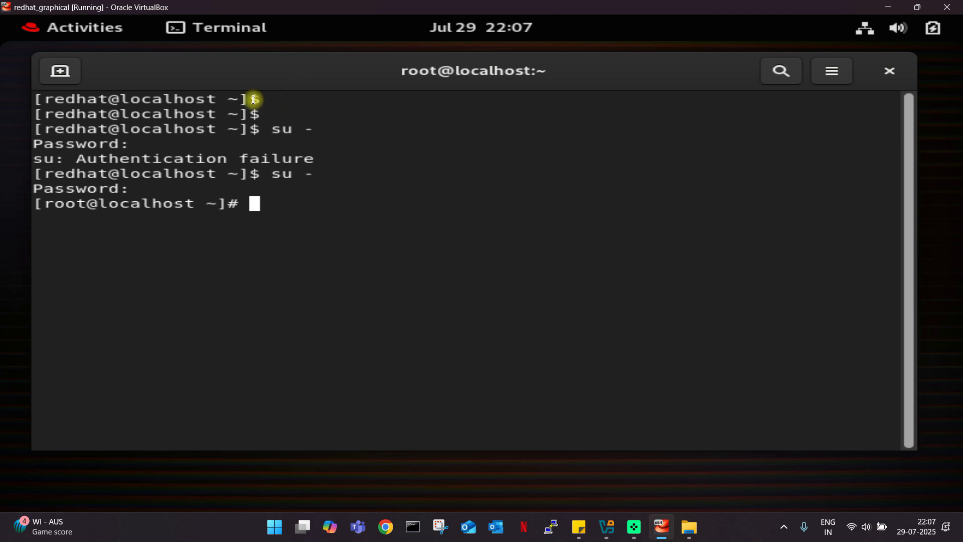
{"action": "left_click", "coordinate": [291, 103]}
Highlight the second su command and the root prompt's # sign, then clear the terminal.
{"action": "left_click_drag", "start_coordinate": [273, 175], "coordinate": [290, 178]}
{"action": "left_click", "coordinate": [307, 178]}
{"action": "left_click_drag", "start_coordinate": [46, 205], "coordinate": [193, 205]}
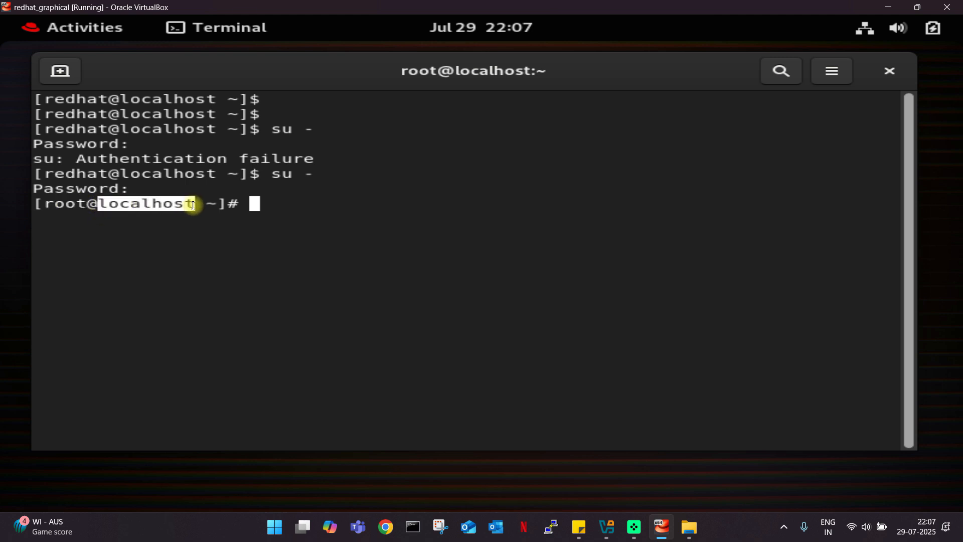
{"action": "left_click", "coordinate": [220, 205]}
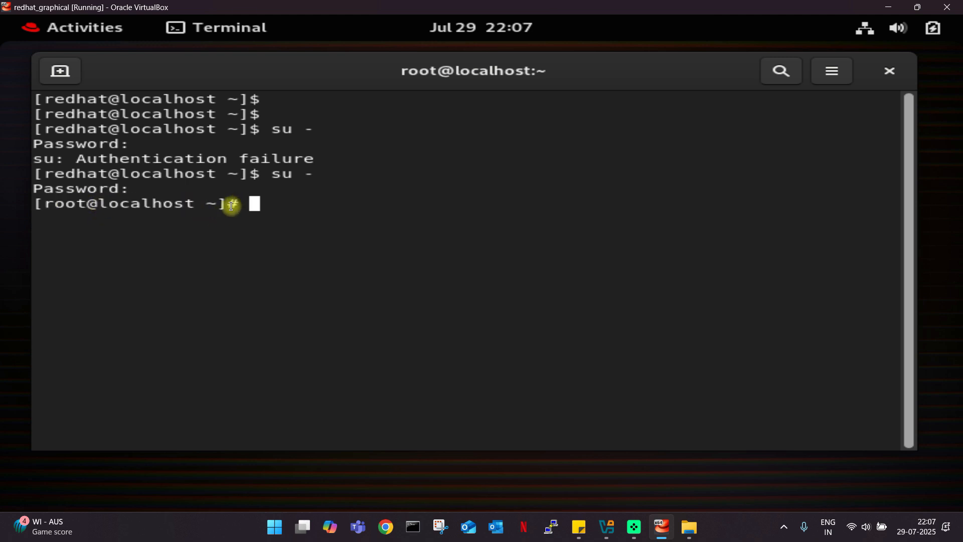
{"action": "double_click", "coordinate": [231, 206]}
{"action": "left_click", "coordinate": [260, 213]}
{"action": "left_click_drag", "start_coordinate": [304, 74], "coordinate": [327, 71]}
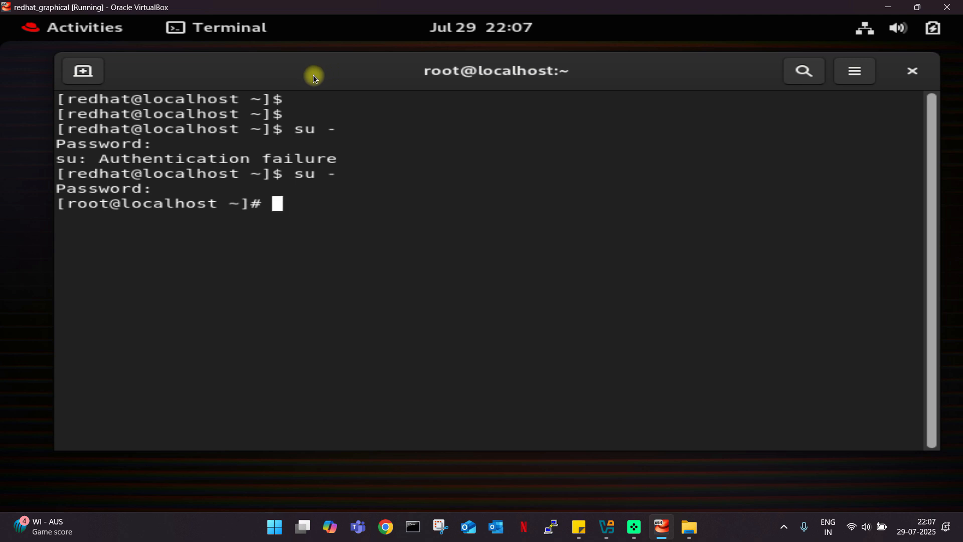
{"action": "type", "text": "clear"}
{"action": "key", "text": "Return"}
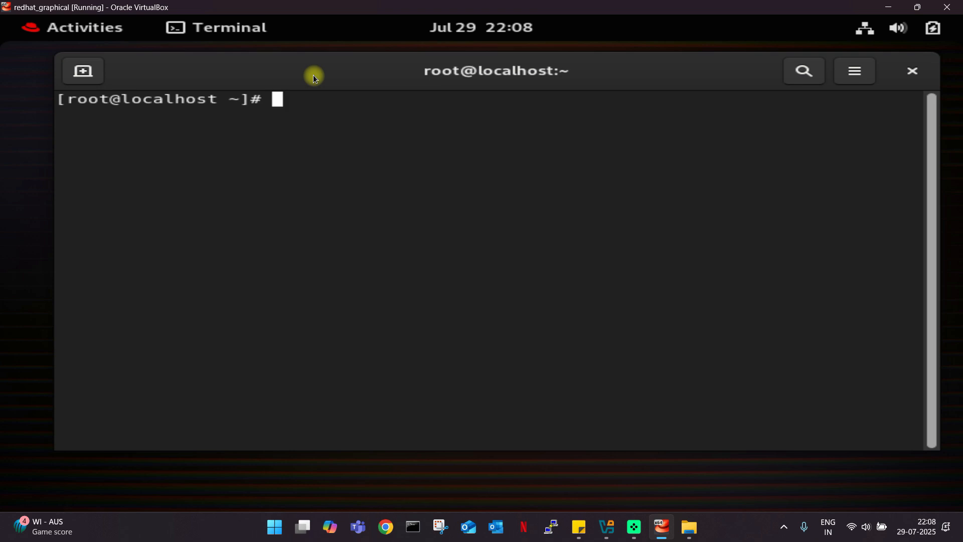
Run dnf update as root and highlight the 'system not registered' error.
{"action": "type", "text": "dnf update"}
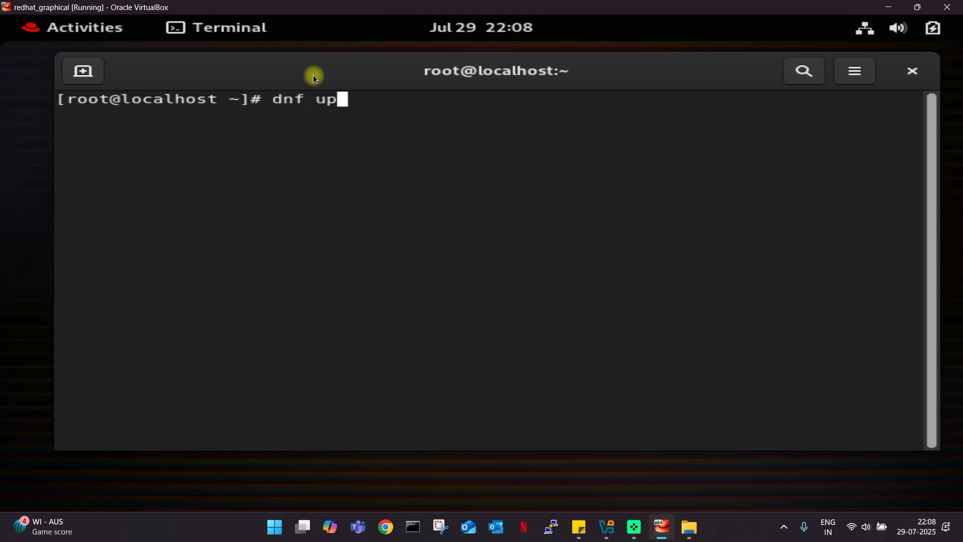
{"action": "key", "text": "Return"}
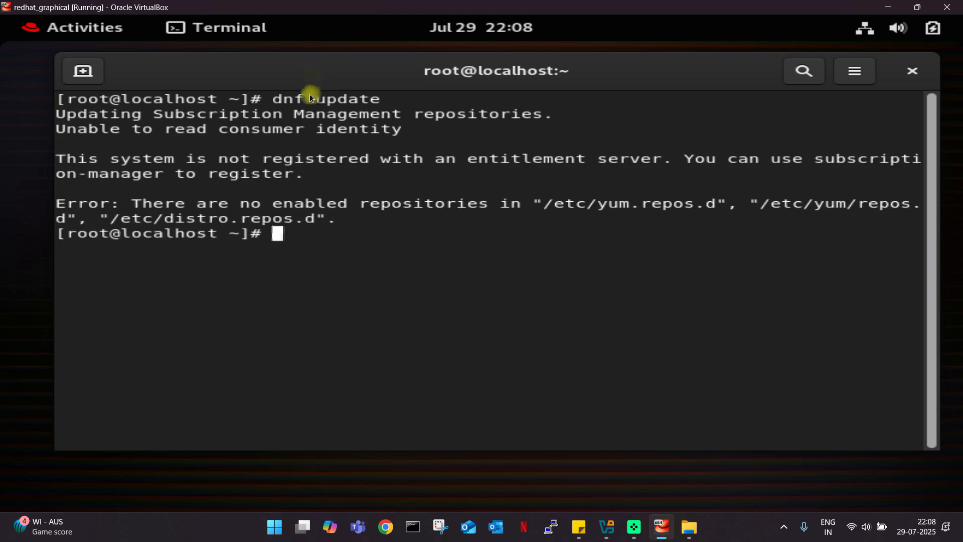
{"action": "left_click_drag", "start_coordinate": [64, 160], "coordinate": [423, 183]}
{"action": "left_click", "coordinate": [345, 168]}
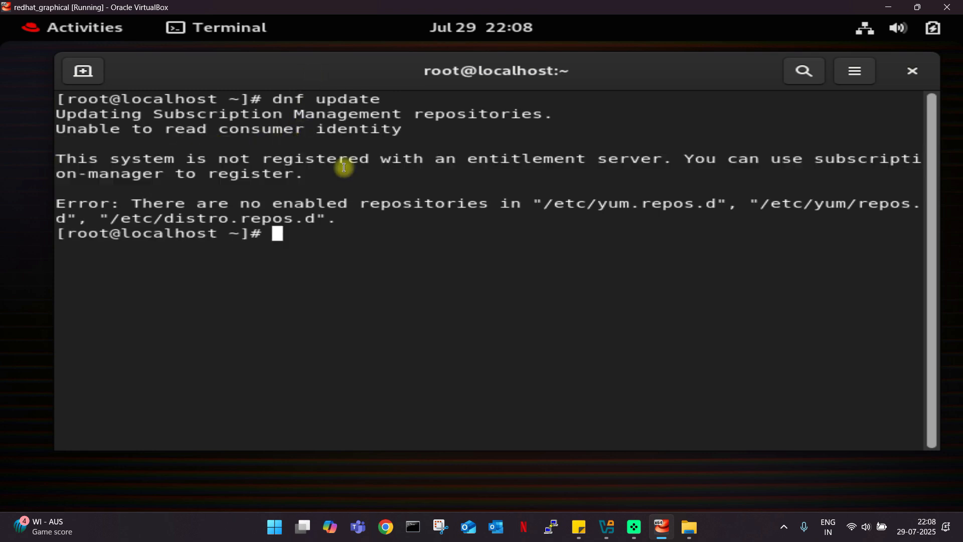
{"action": "left_click_drag", "start_coordinate": [358, 76], "coordinate": [347, 76]}
Clear the terminal, leaving two empty root prompts.
{"action": "type", "text": "clear"}
{"action": "key", "text": "Return"}
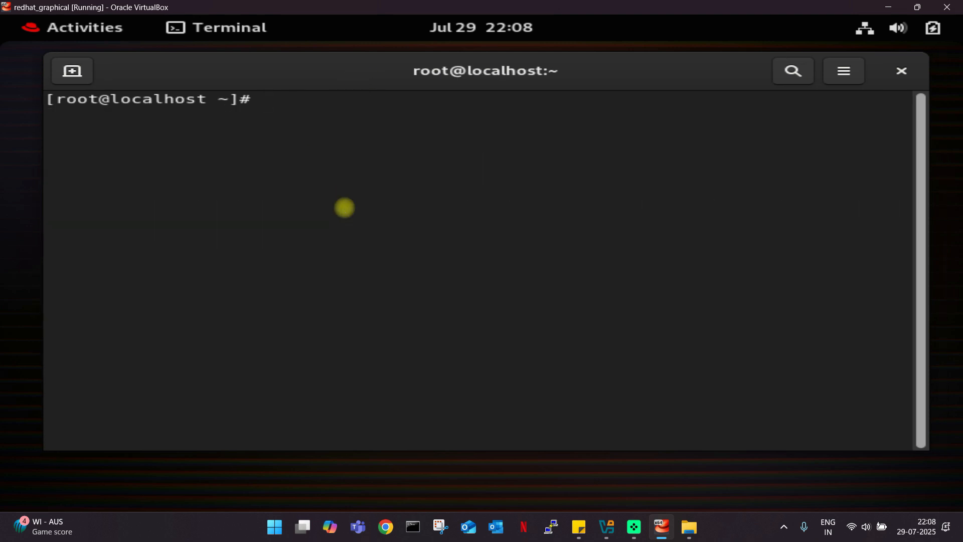
{"action": "key", "text": "Return"}
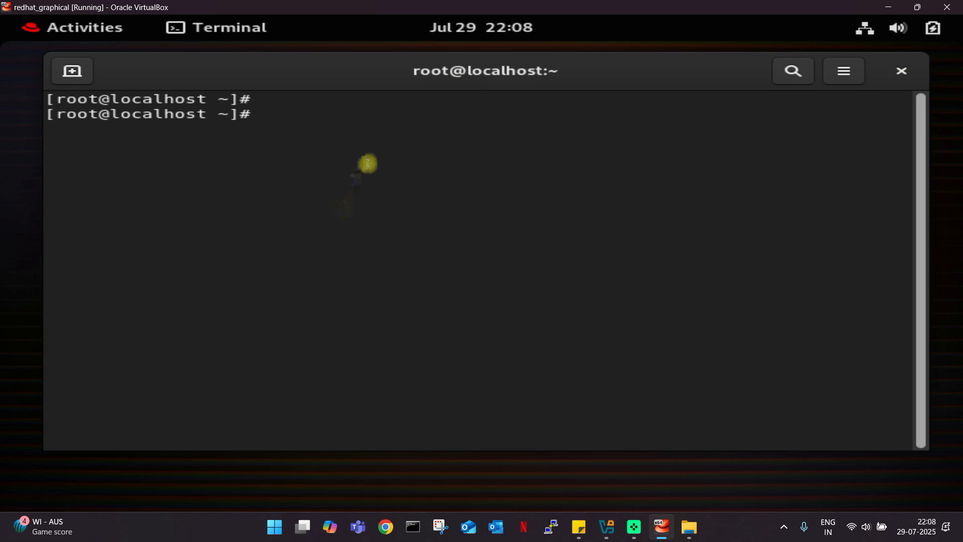
{"action": "left_click_drag", "start_coordinate": [363, 88], "coordinate": [357, 86]}
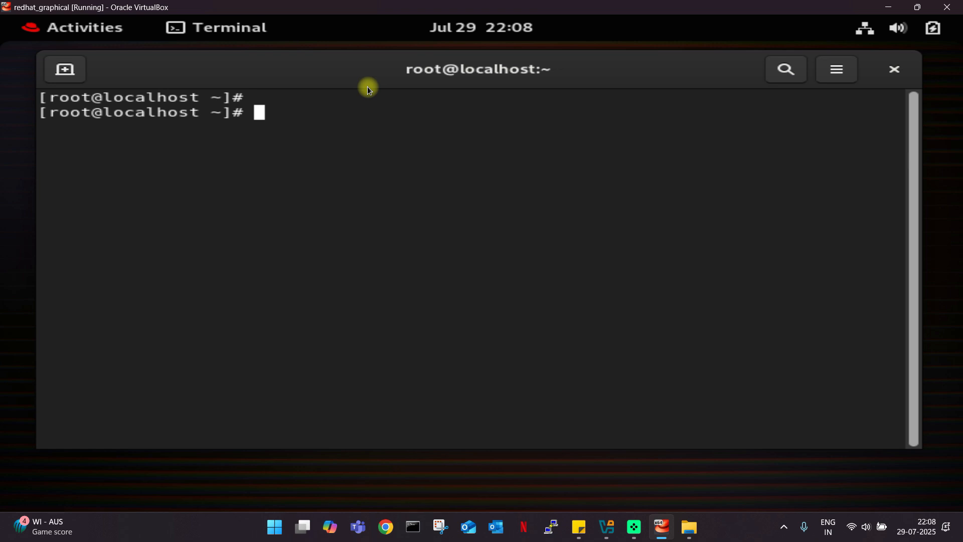
Enter subs, Tab-complete it to subscription-manager, and highlight the typed letters.
{"action": "type", "text": "subs"}
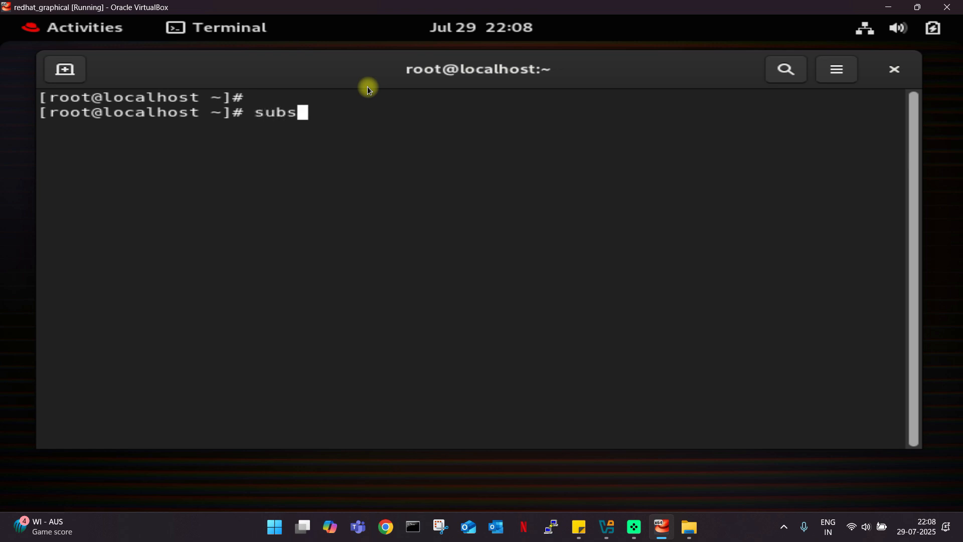
{"action": "key", "text": "Tab"}
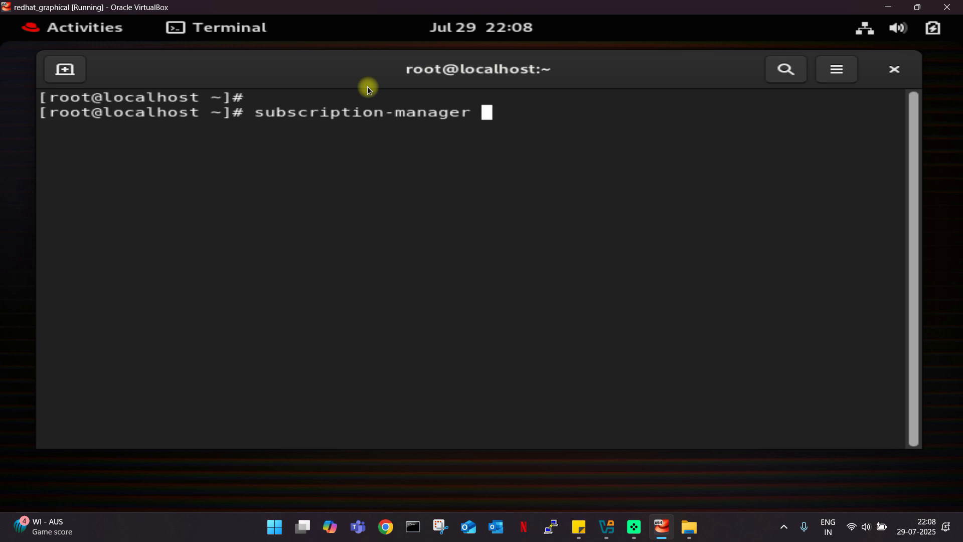
{"action": "left_click_drag", "start_coordinate": [254, 114], "coordinate": [295, 116]}
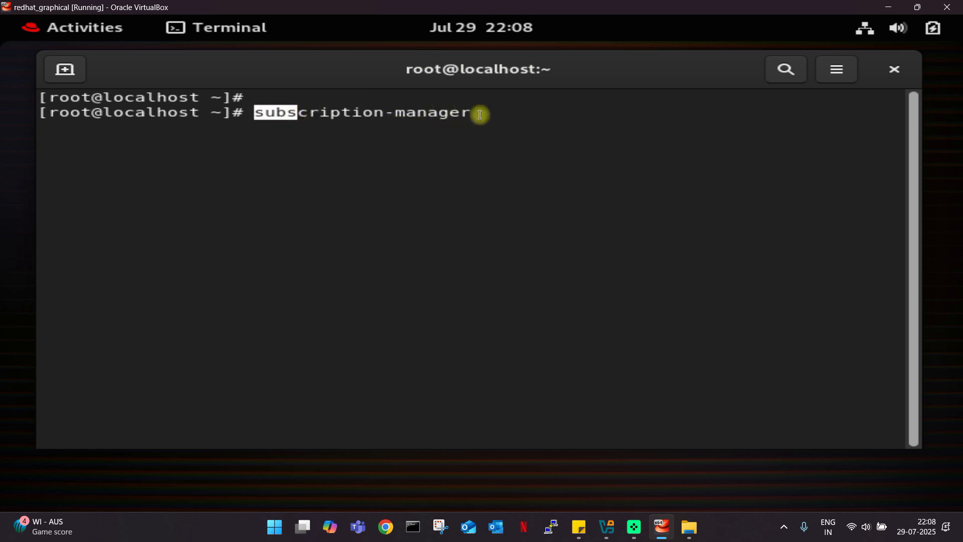
{"action": "left_click", "coordinate": [468, 127]}
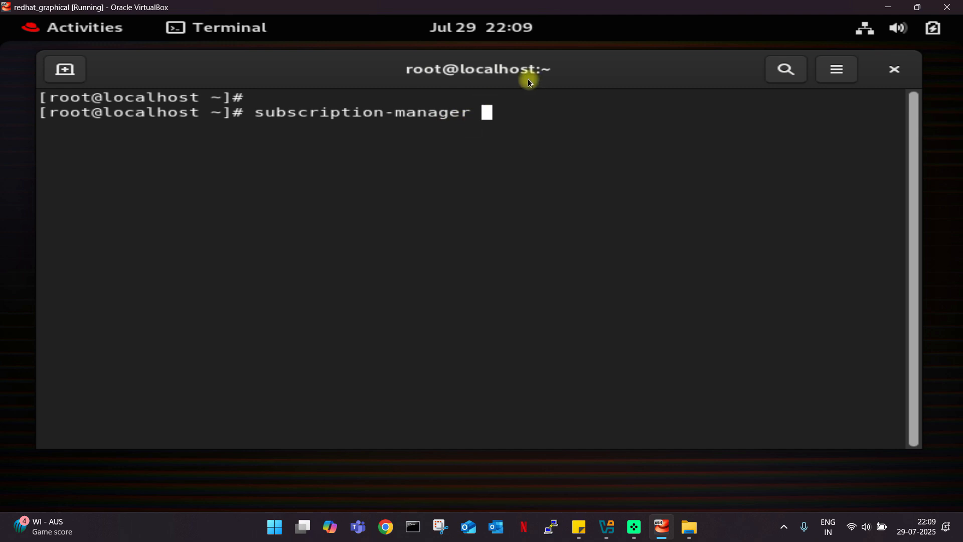
Run subscription-manager list and highlight the product, version 9.0 and Unknown status lines.
{"action": "type", "text": "list"}
{"action": "key", "text": "Return"}
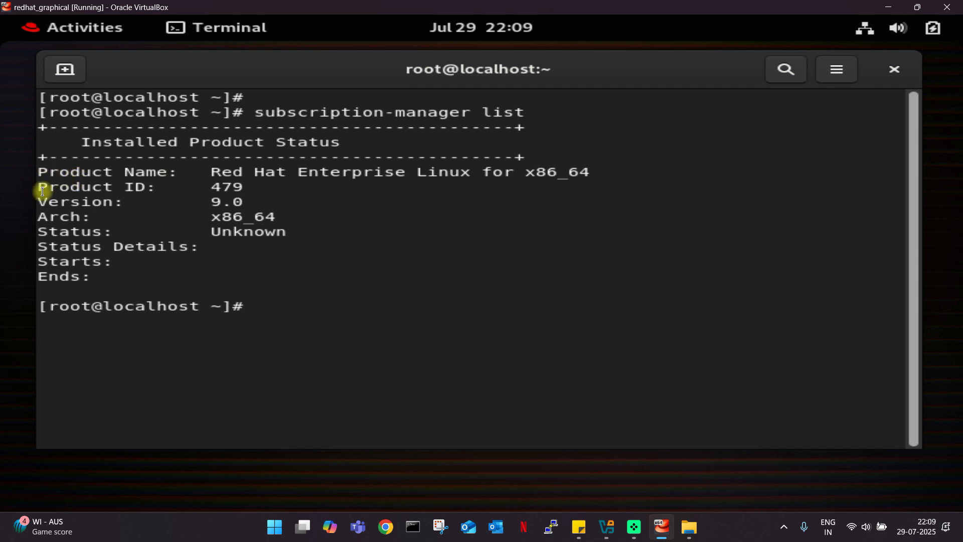
{"action": "left_click_drag", "start_coordinate": [37, 170], "coordinate": [124, 172]}
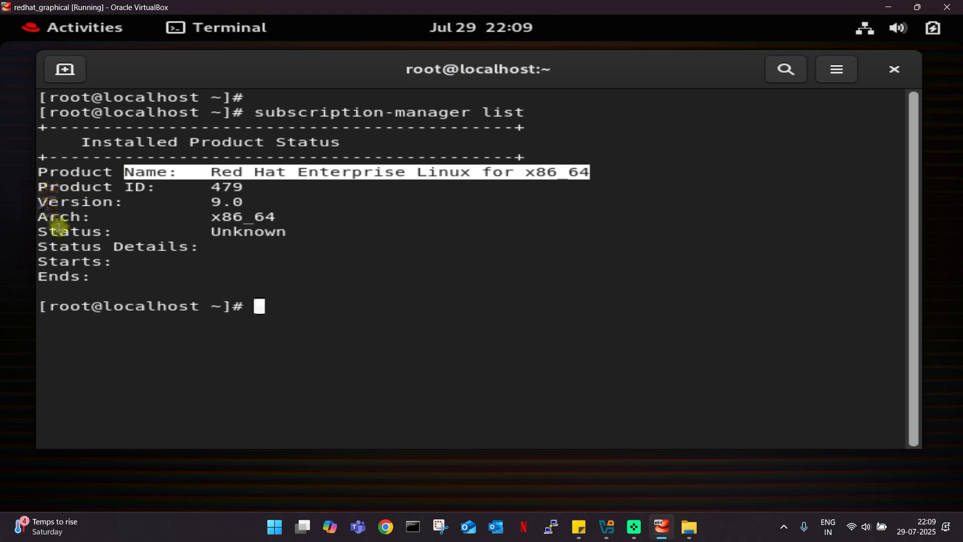
{"action": "left_click_drag", "start_coordinate": [48, 202], "coordinate": [226, 205]}
{"action": "left_click_drag", "start_coordinate": [50, 248], "coordinate": [290, 245]}
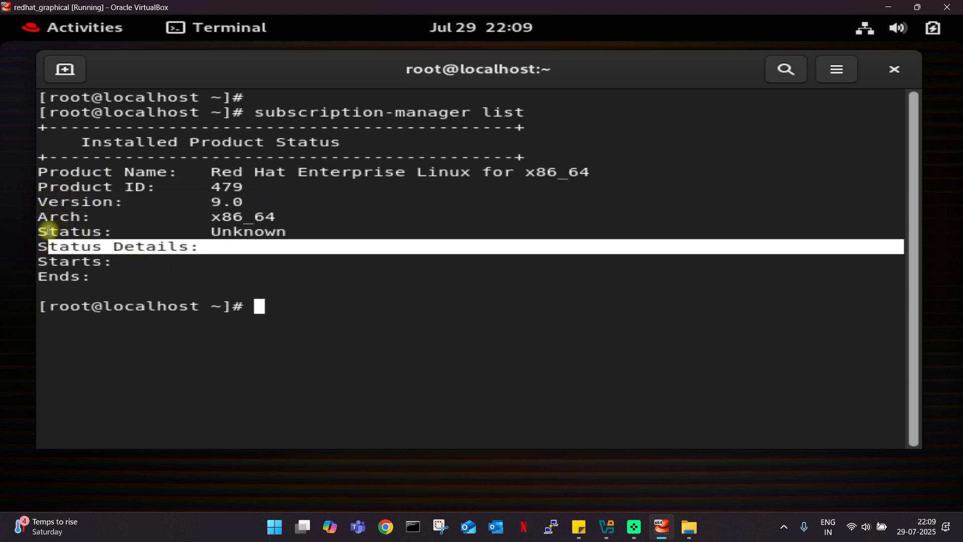
{"action": "left_click_drag", "start_coordinate": [48, 230], "coordinate": [316, 234]}
{"action": "left_click", "coordinate": [308, 297]}
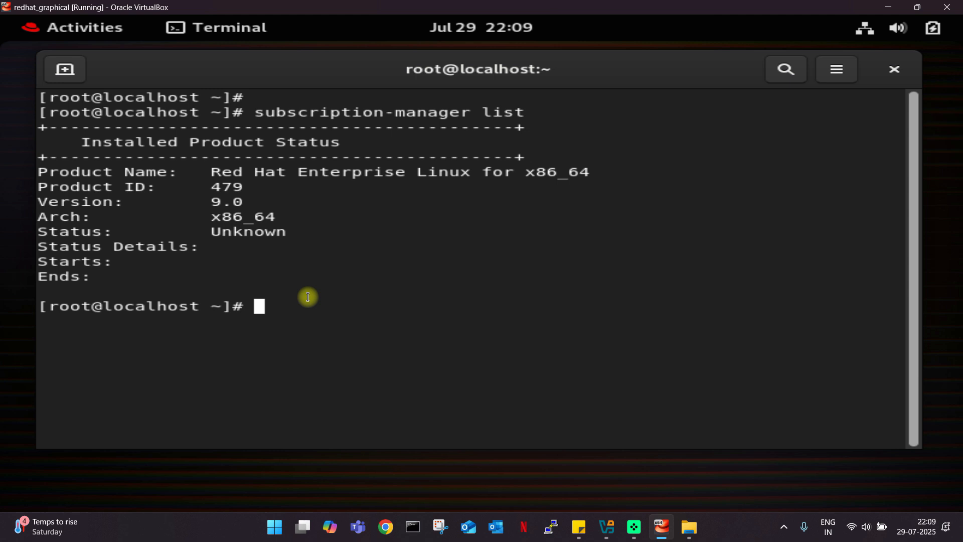
Run subscription-manager register, first highlighting parts of the earlier command.
{"action": "type", "text": "subsc"}
{"action": "key", "text": "Tab"}
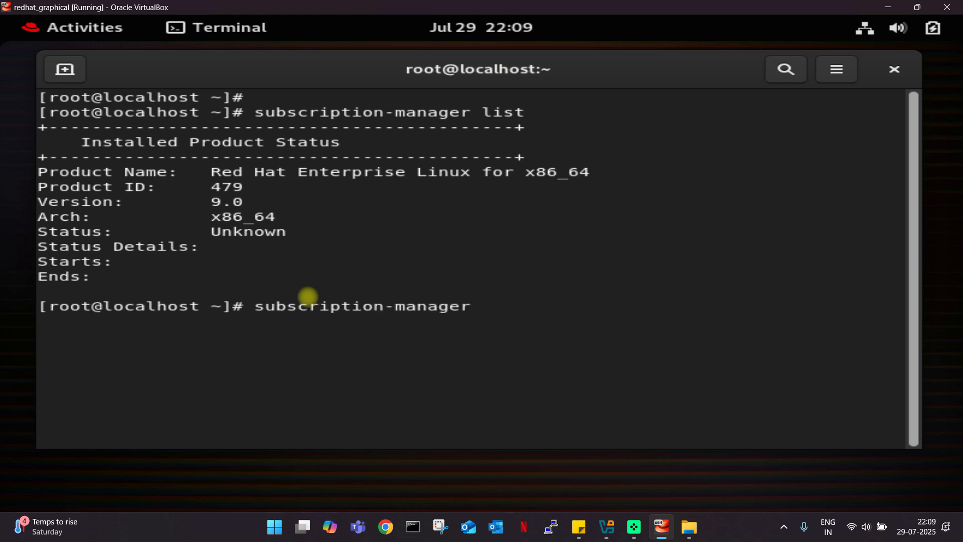
{"action": "type", "text": "register"}
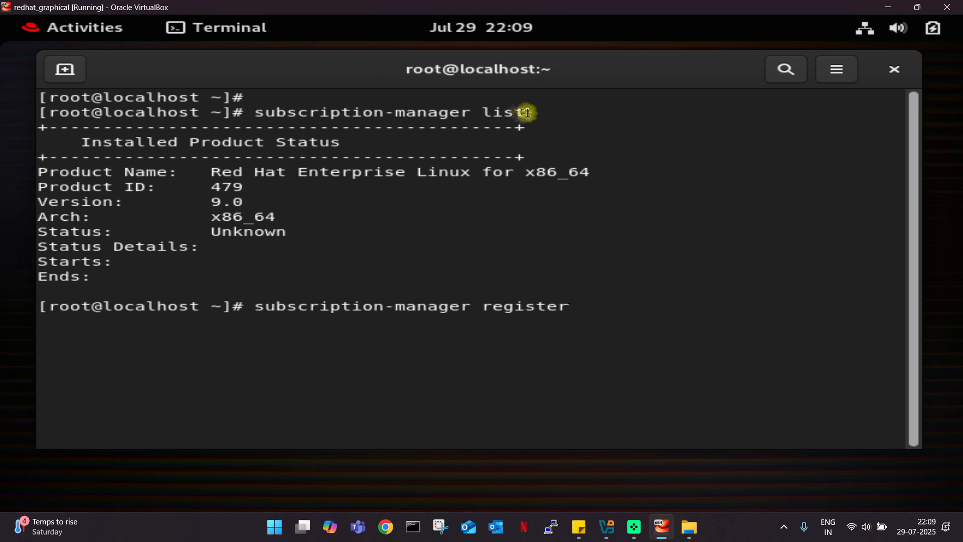
{"action": "left_click_drag", "start_coordinate": [517, 112], "coordinate": [253, 110]}
{"action": "mouse_move", "coordinate": [489, 296]}
{"action": "left_mouse_down"}
{"action": "mouse_move", "coordinate": [571, 318]}
{"action": "mouse_move", "coordinate": [570, 309]}
{"action": "mouse_move", "coordinate": [491, 307]}
{"action": "left_mouse_up"}
{"action": "left_click", "coordinate": [601, 322]}
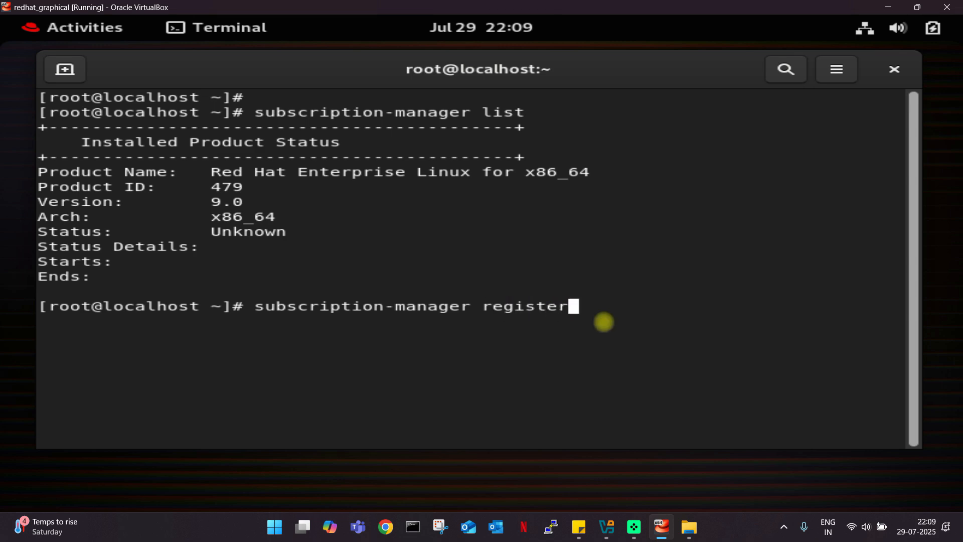
{"action": "key", "text": "Return"}
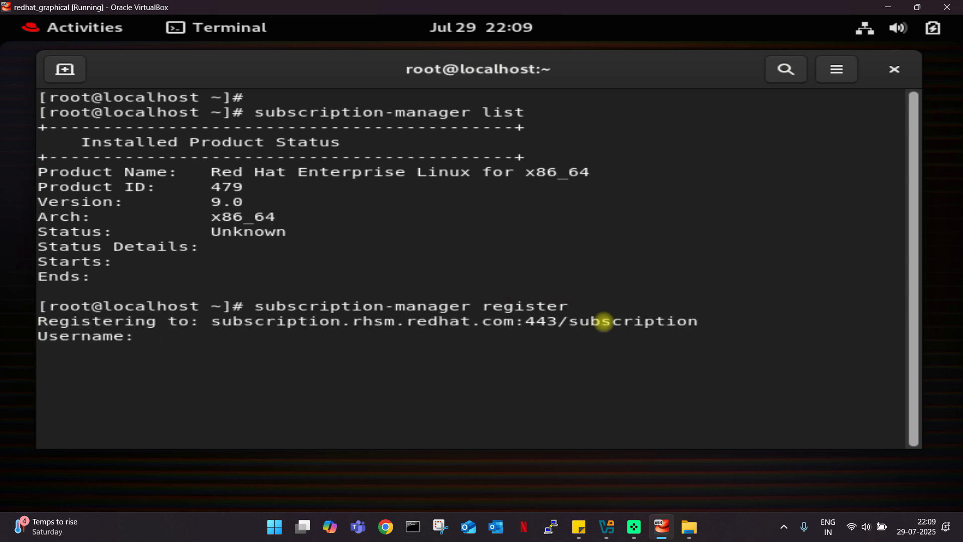
Cancel the registration at the Username prompt with Ctrl+C and clear the terminal.
{"action": "left_click_drag", "start_coordinate": [471, 74], "coordinate": [486, 71]}
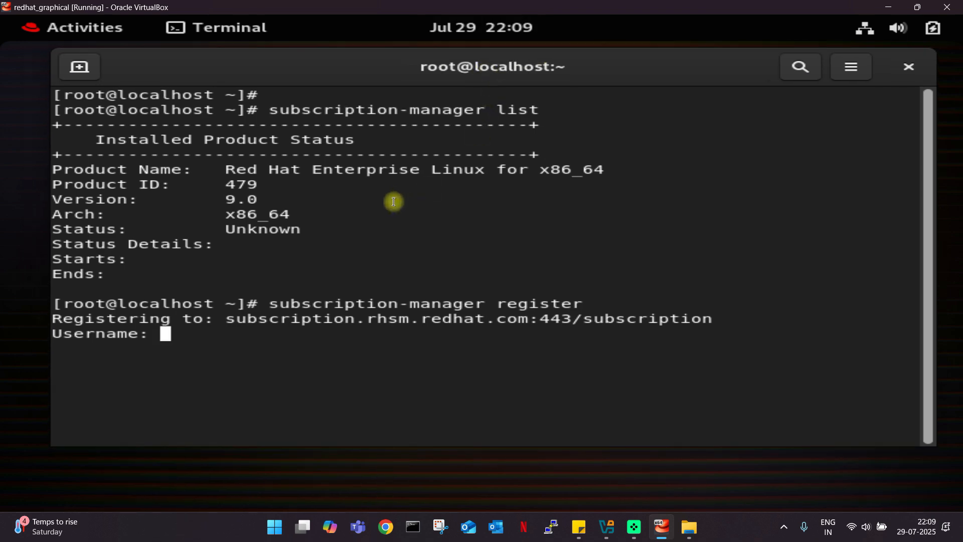
{"action": "key", "text": "ctrl+c"}
{"action": "type", "text": "clear"}
{"action": "key", "text": "Return"}
{"action": "key", "text": "Return"}
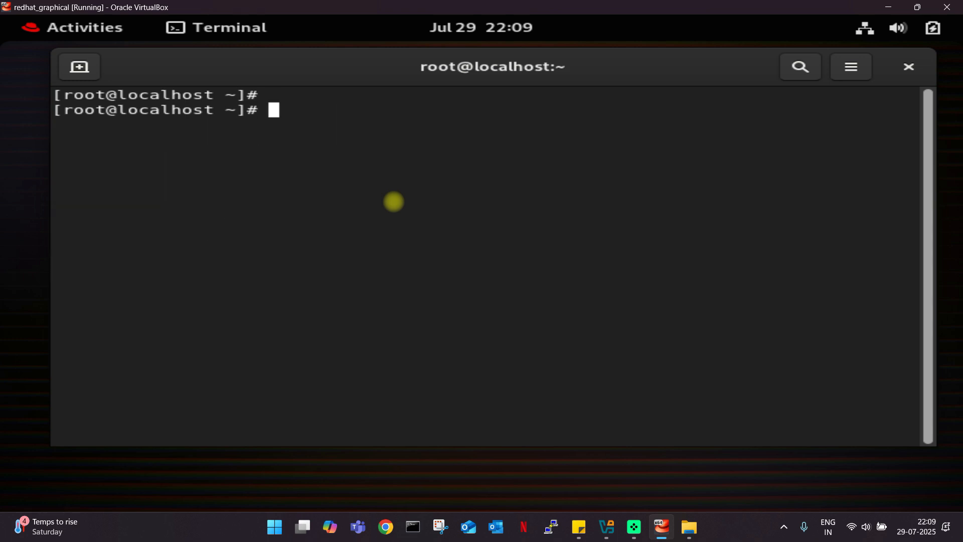
Ping 8.8.8.8, stop after 3 replies with 0% loss, and highlight the results.
{"action": "type", "text": "ping 8.8.8.8"}
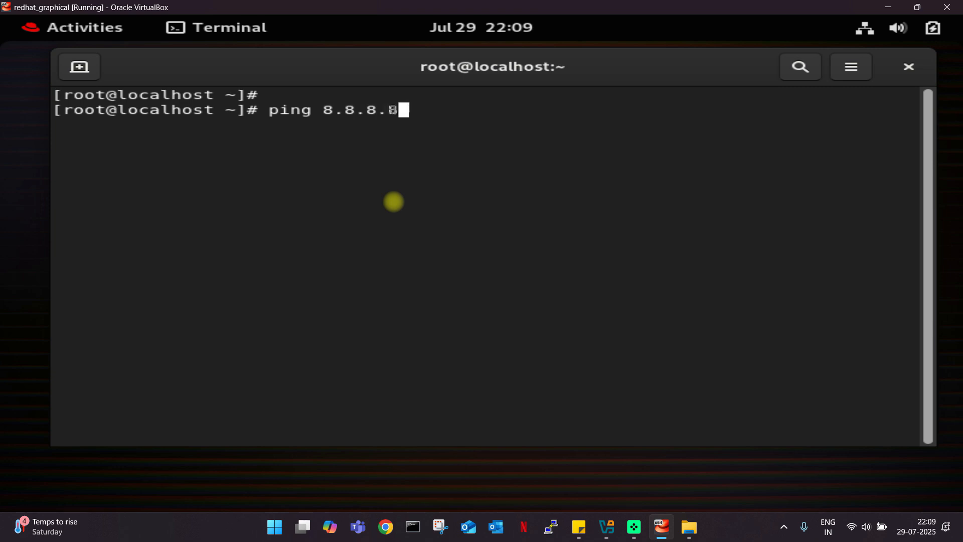
{"action": "key", "text": "Return"}
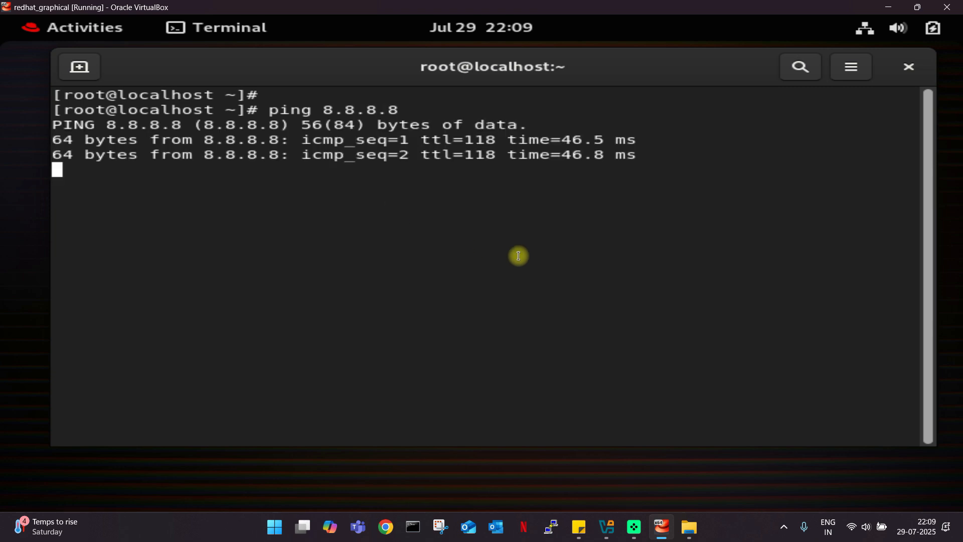
{"action": "key", "text": "ctrl+c"}
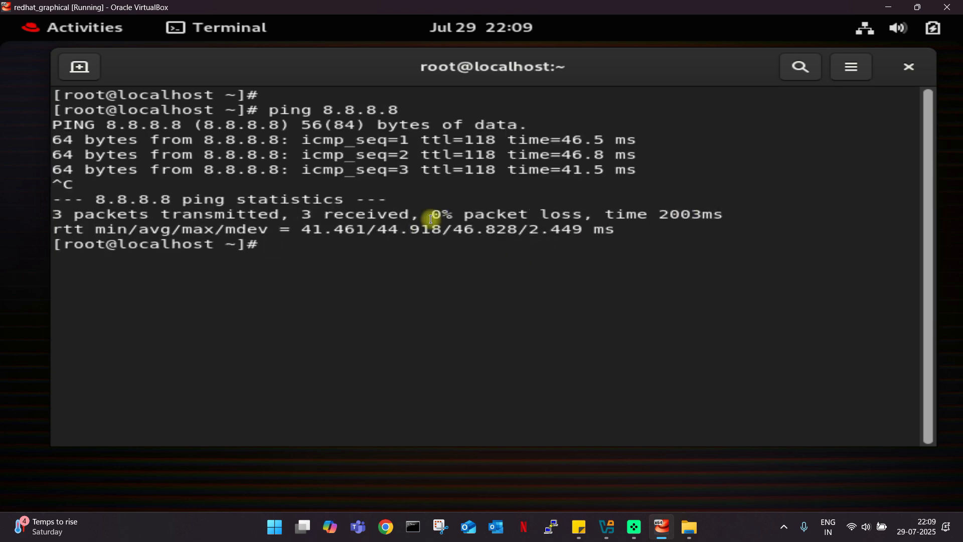
{"action": "left_click_drag", "start_coordinate": [271, 108], "coordinate": [402, 109]}
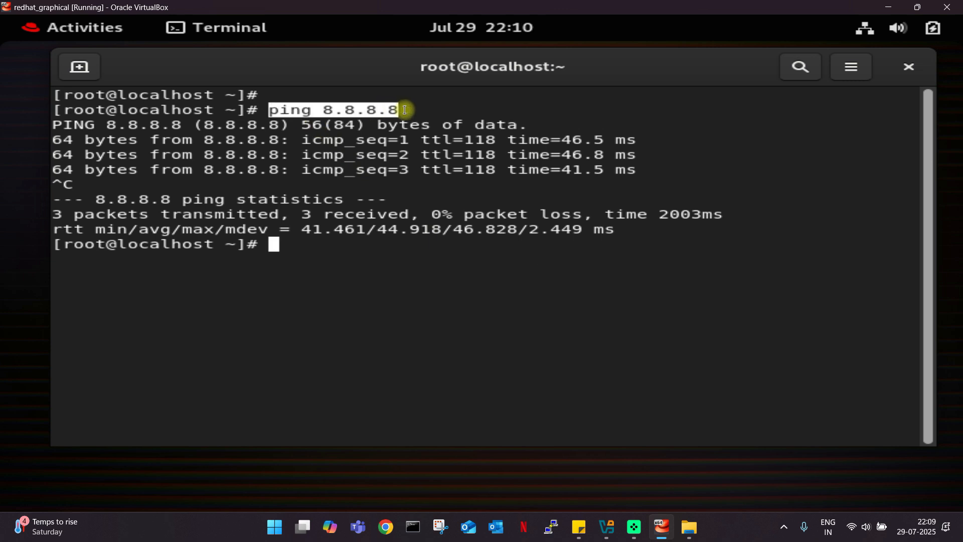
{"action": "left_click_drag", "start_coordinate": [627, 152], "coordinate": [395, 145]}
{"action": "left_click", "coordinate": [604, 169]}
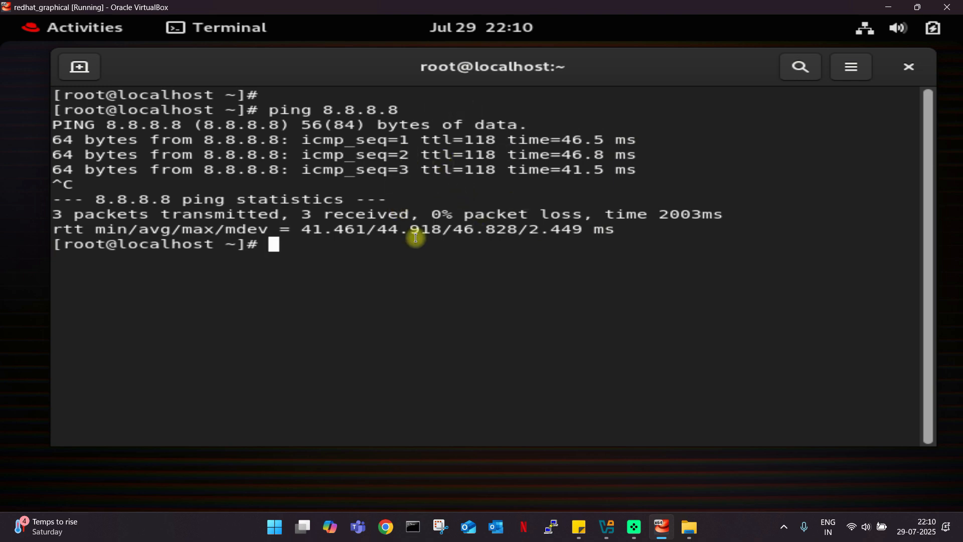
Clear the terminal and rerun subscription-manager register recalled from command history.
{"action": "type", "text": "clear"}
{"action": "key", "text": "Return"}
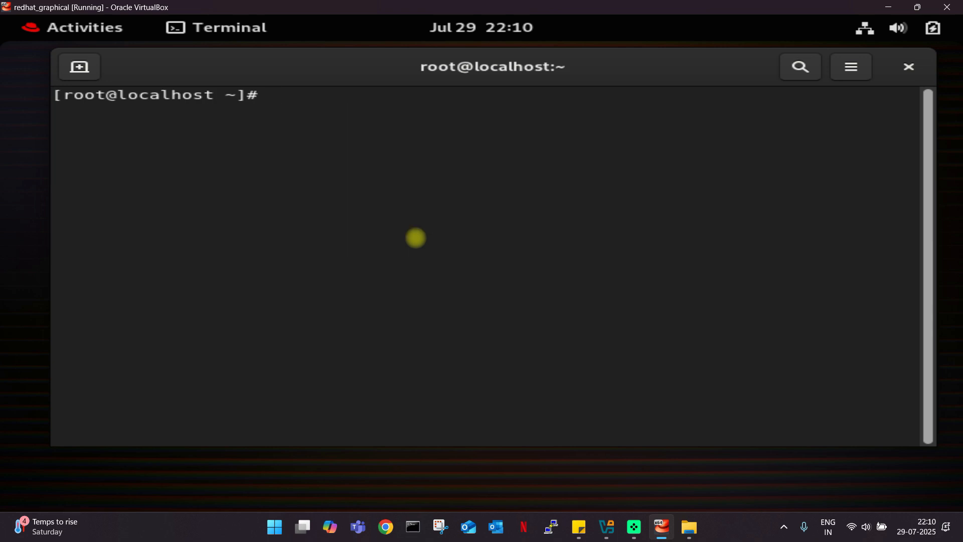
{"action": "type", "text": "clear"}
{"action": "key", "text": "Up"}
{"action": "key", "text": "Down"}
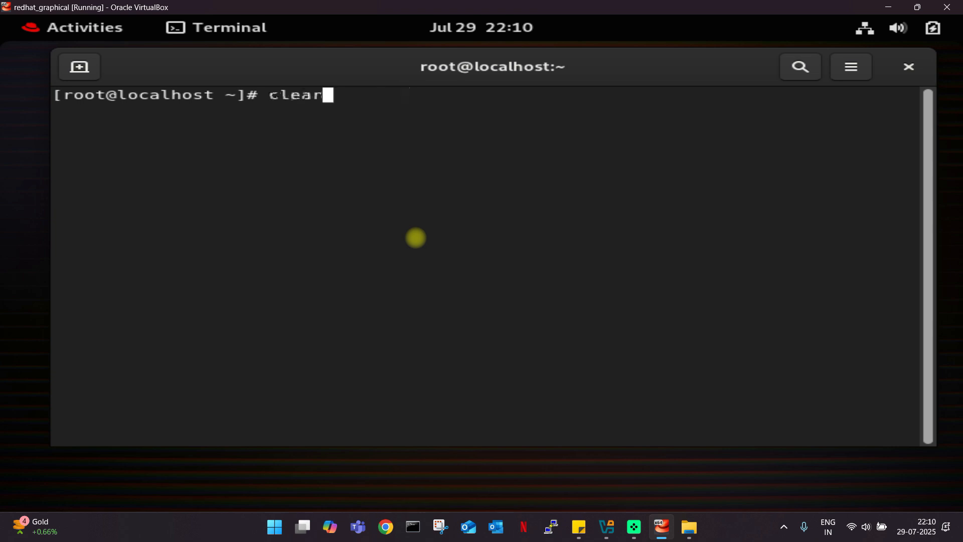
{"action": "key", "text": "Up"}
{"action": "key", "text": "Up"}
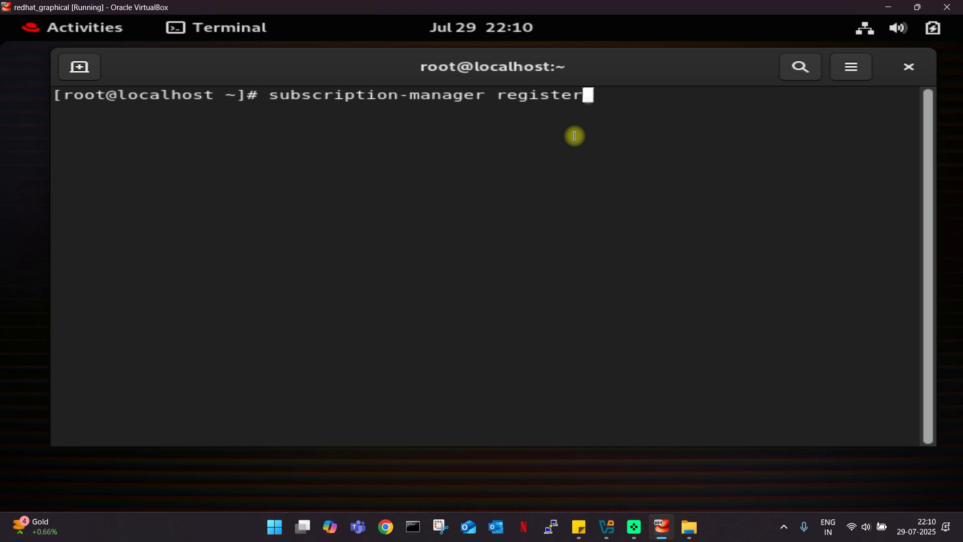
{"action": "left_click_drag", "start_coordinate": [576, 66], "coordinate": [566, 62]}
{"action": "key", "text": "Return"}
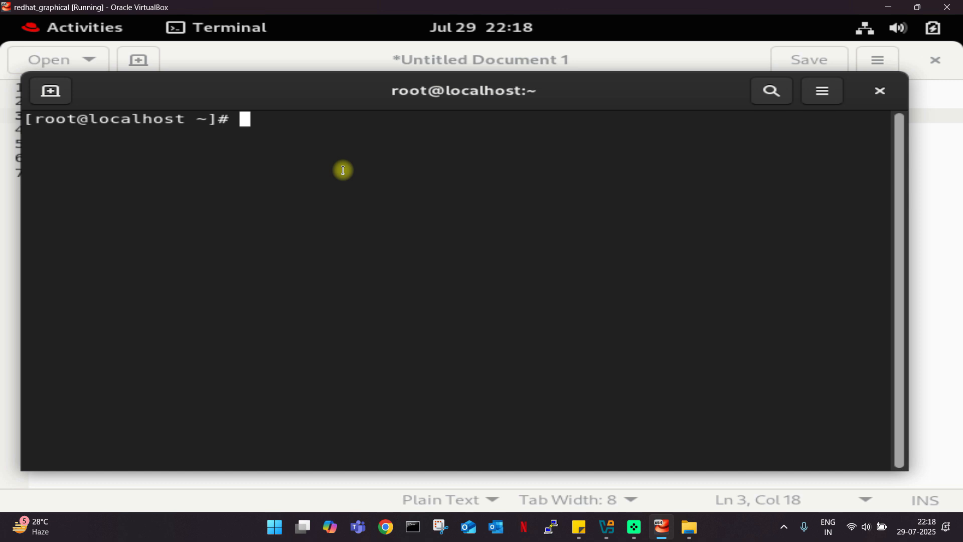
Rerun the registration command and move the terminal to reveal the credentials note.
{"action": "key", "text": "Up"}
{"action": "key", "text": "Up"}
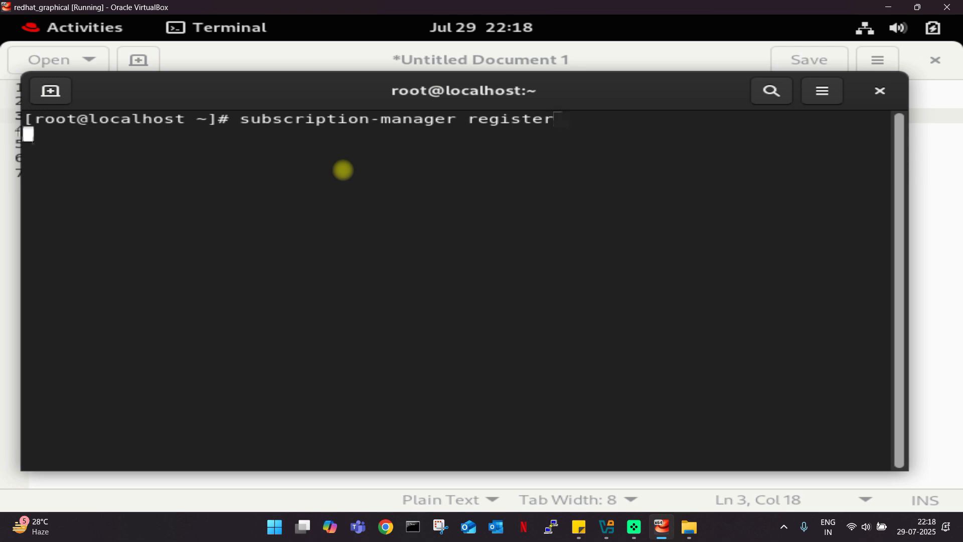
{"action": "key", "text": "Return"}
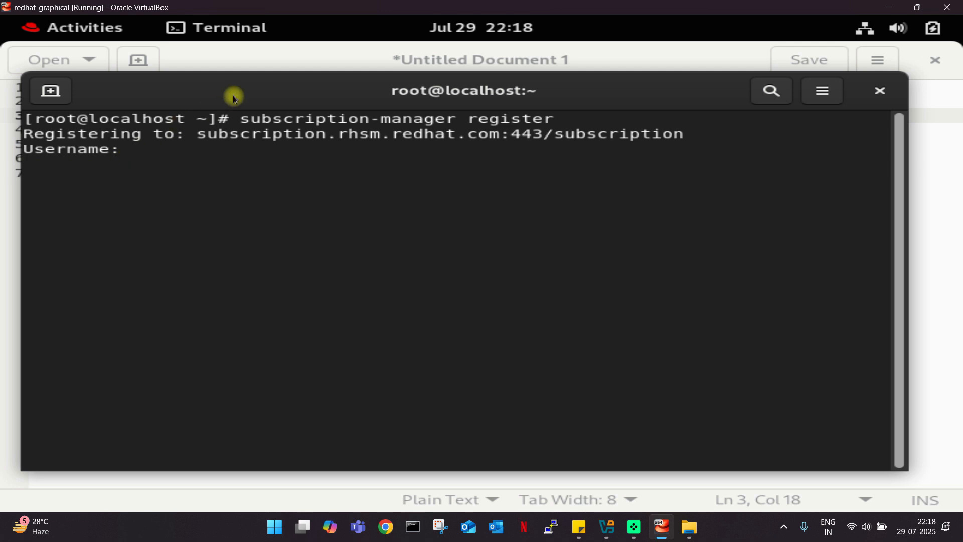
{"action": "left_click_drag", "start_coordinate": [233, 95], "coordinate": [216, 98]}
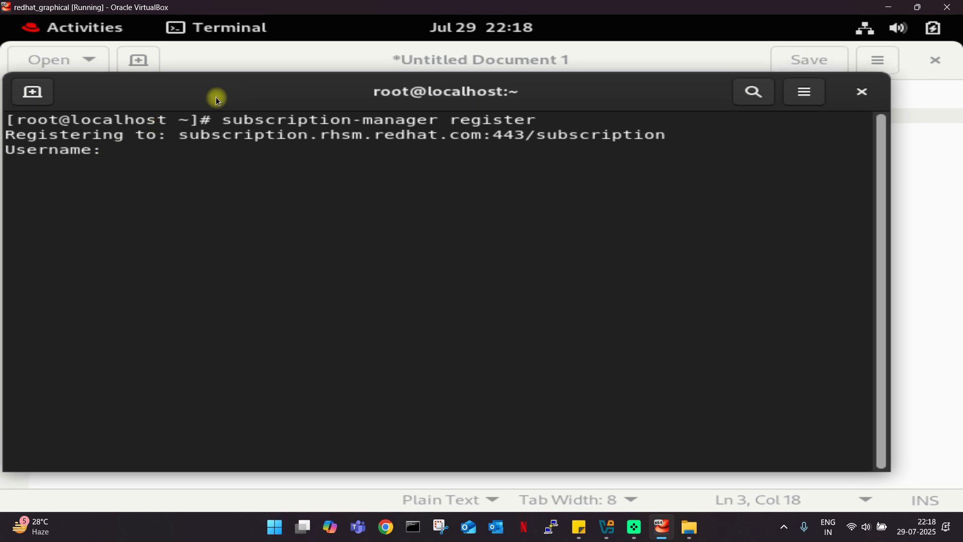
{"action": "left_click_drag", "start_coordinate": [216, 97], "coordinate": [222, 97]}
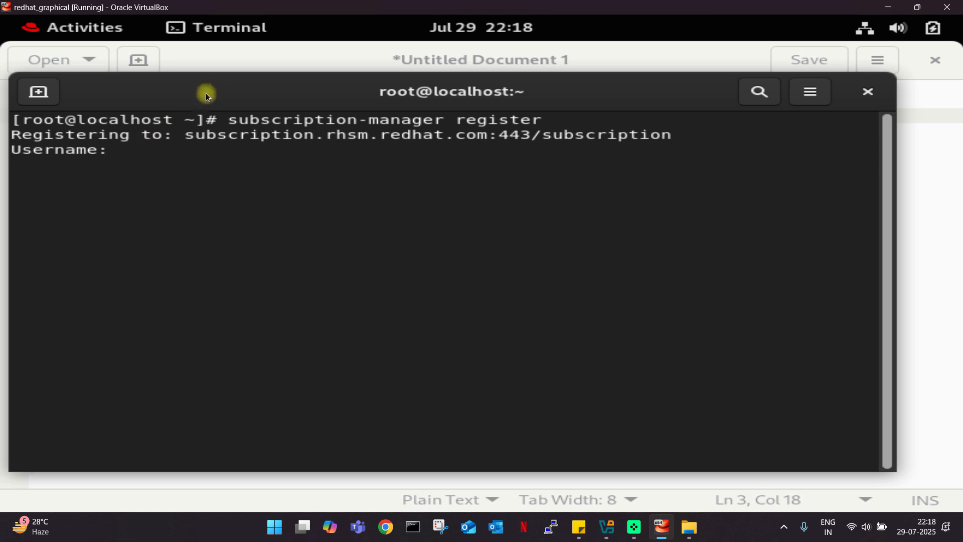
{"action": "left_click_drag", "start_coordinate": [212, 101], "coordinate": [211, 155]}
Copy the username from the text note and submit it at the Username prompt.
{"action": "left_click_drag", "start_coordinate": [217, 115], "coordinate": [32, 115]}
{"action": "right_click", "coordinate": [68, 120]}
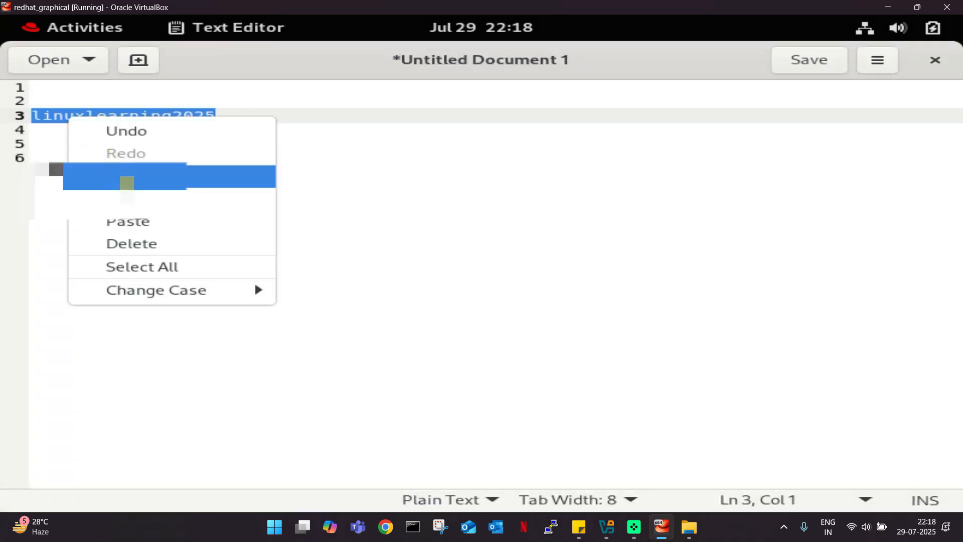
{"action": "left_click", "coordinate": [125, 197]}
{"action": "left_click", "coordinate": [44, 38]}
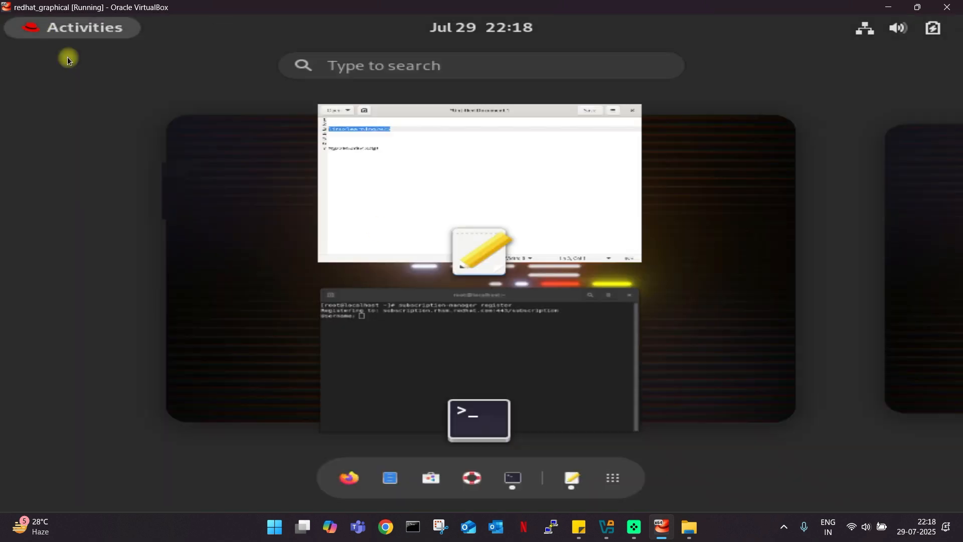
{"action": "left_click", "coordinate": [585, 347]}
{"action": "right_click", "coordinate": [151, 207]}
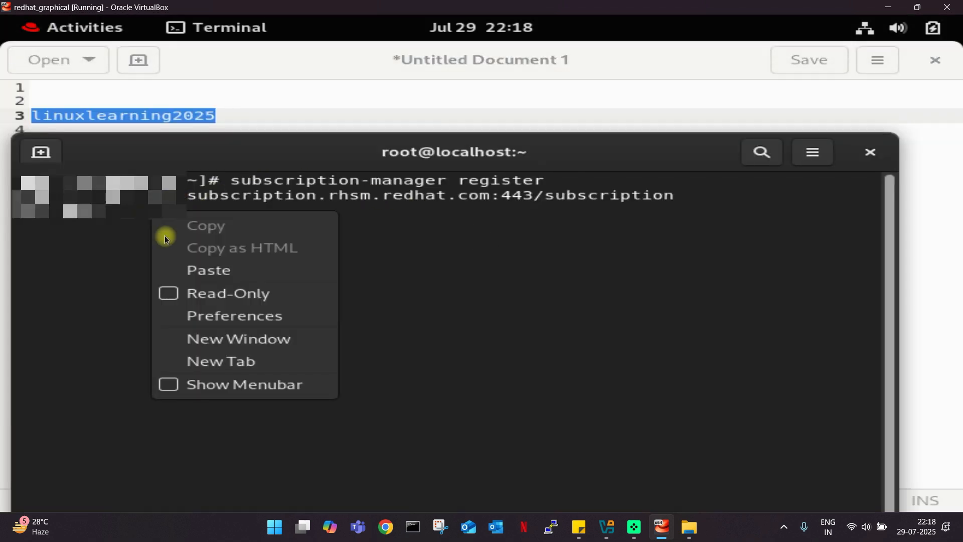
{"action": "left_click", "coordinate": [196, 275]}
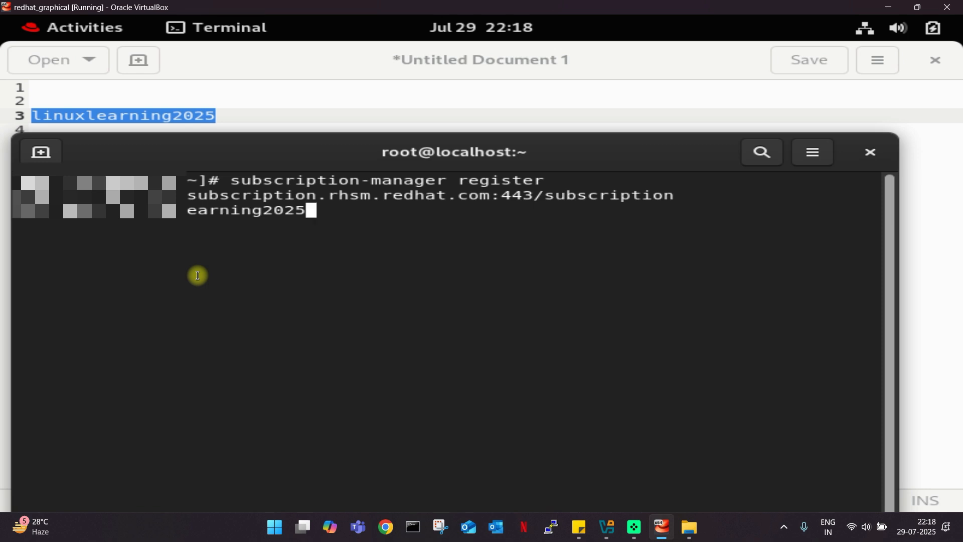
{"action": "key", "text": "Return"}
Cut the password from line 7 of the note and submit it at the Password prompt.
{"action": "left_click", "coordinate": [266, 123]}
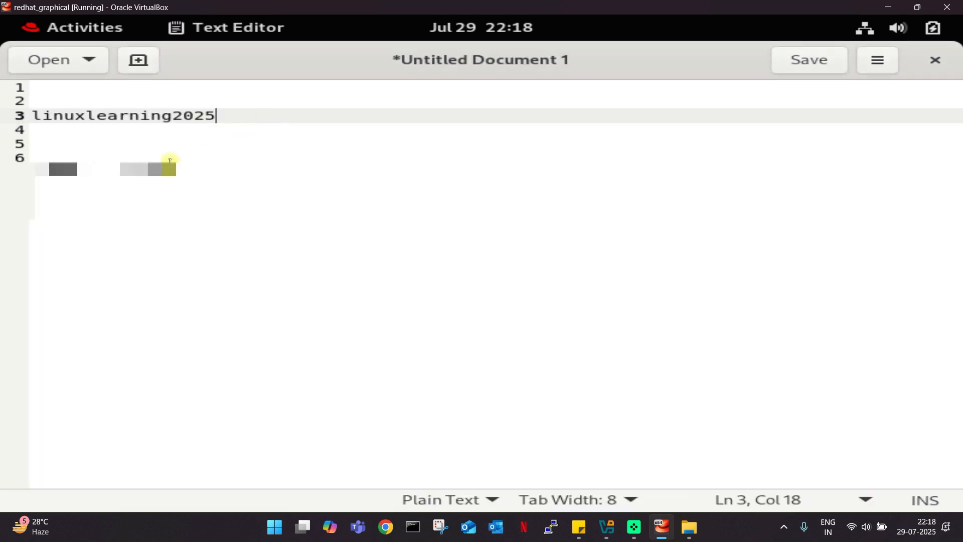
{"action": "mouse_move", "coordinate": [185, 173]}
{"action": "left_mouse_down"}
{"action": "mouse_move", "coordinate": [32, 180]}
{"action": "mouse_move", "coordinate": [187, 173]}
{"action": "left_mouse_up"}
{"action": "right_click", "coordinate": [61, 174]}
{"action": "left_click", "coordinate": [41, 173]}
{"action": "right_click", "coordinate": [168, 173]}
{"action": "left_click", "coordinate": [225, 231]}
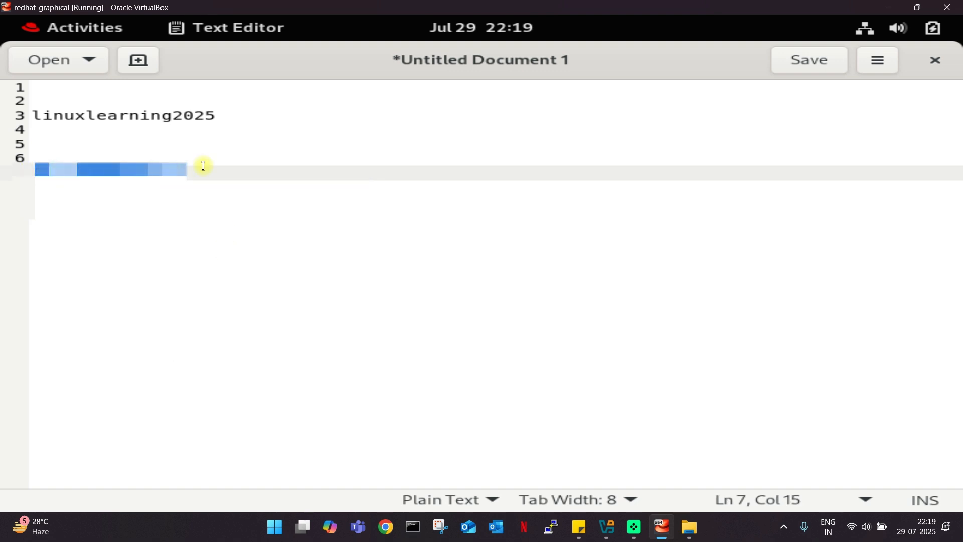
{"action": "left_click", "coordinate": [75, 27]}
{"action": "left_click", "coordinate": [463, 335]}
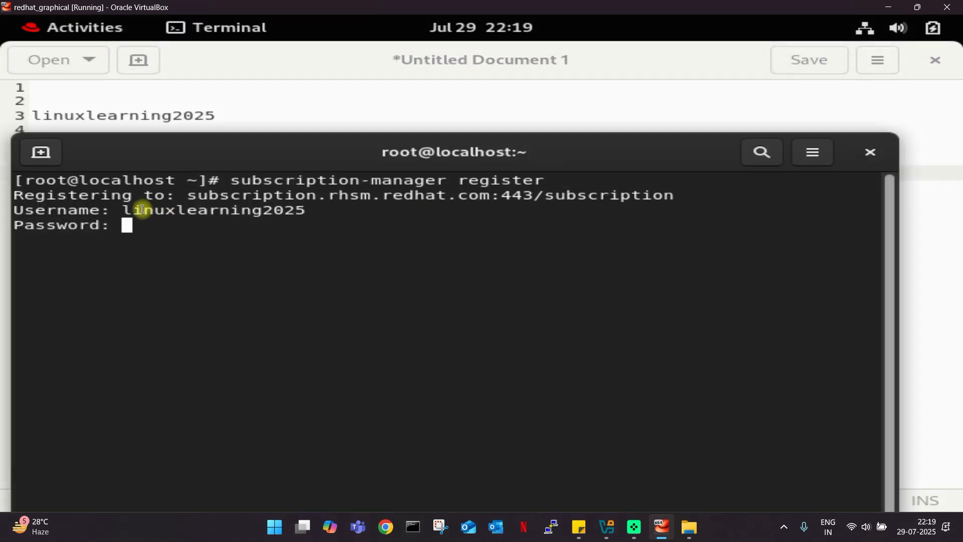
{"action": "right_click", "coordinate": [136, 219]}
{"action": "left_click", "coordinate": [208, 275]}
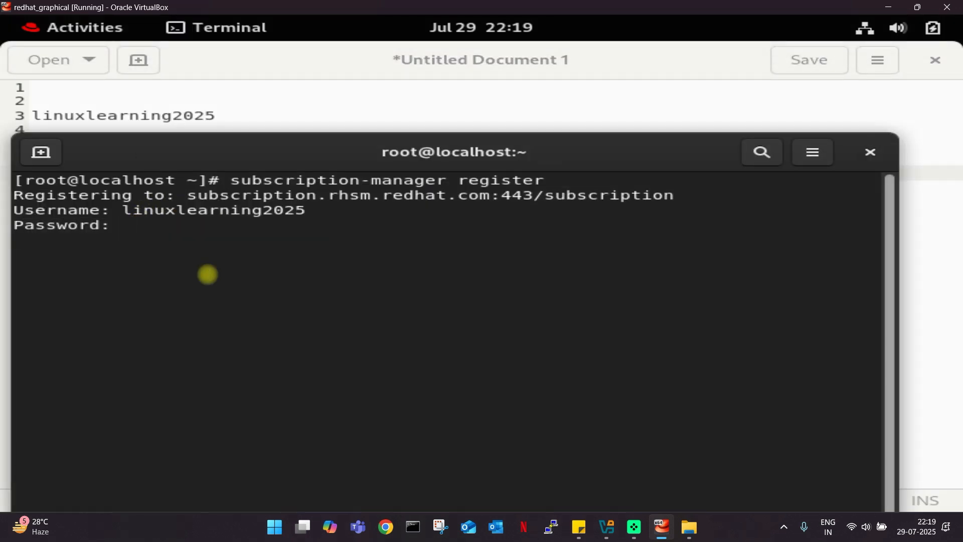
{"action": "key", "text": "Return"}
{"action": "left_click_drag", "start_coordinate": [273, 154], "coordinate": [281, 65]}
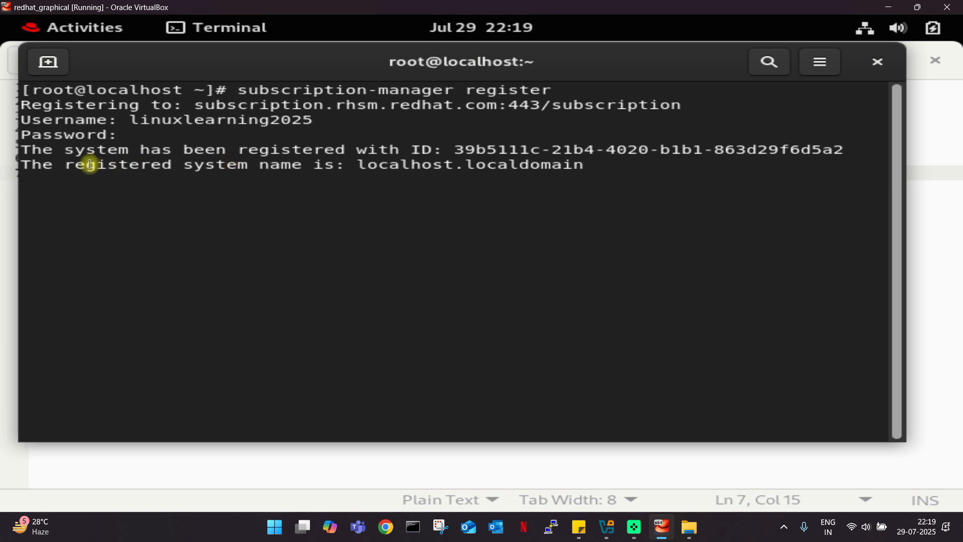
Highlight the registration confirmation and dismiss the Registration Successful notification.
{"action": "left_click_drag", "start_coordinate": [21, 149], "coordinate": [585, 164]}
{"action": "left_click", "coordinate": [597, 161]}
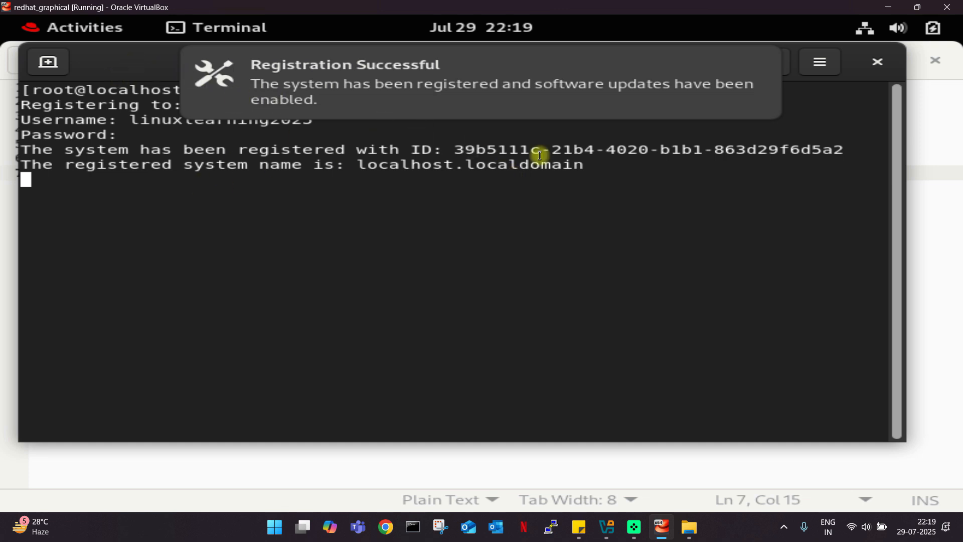
{"action": "left_click", "coordinate": [756, 60]}
Reposition the terminal window so it covers the text note.
{"action": "left_click_drag", "start_coordinate": [564, 64], "coordinate": [573, 70]}
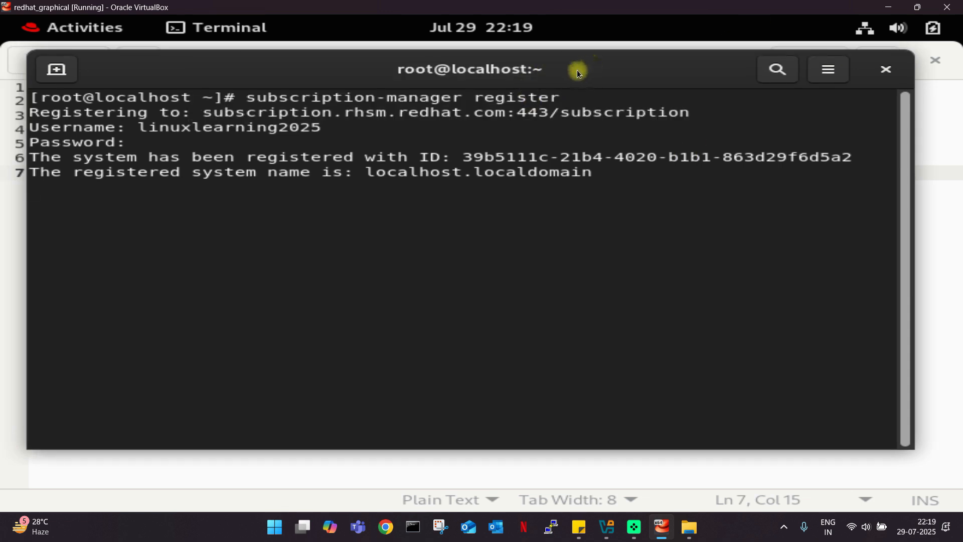
{"action": "left_click_drag", "start_coordinate": [579, 70], "coordinate": [572, 71]}
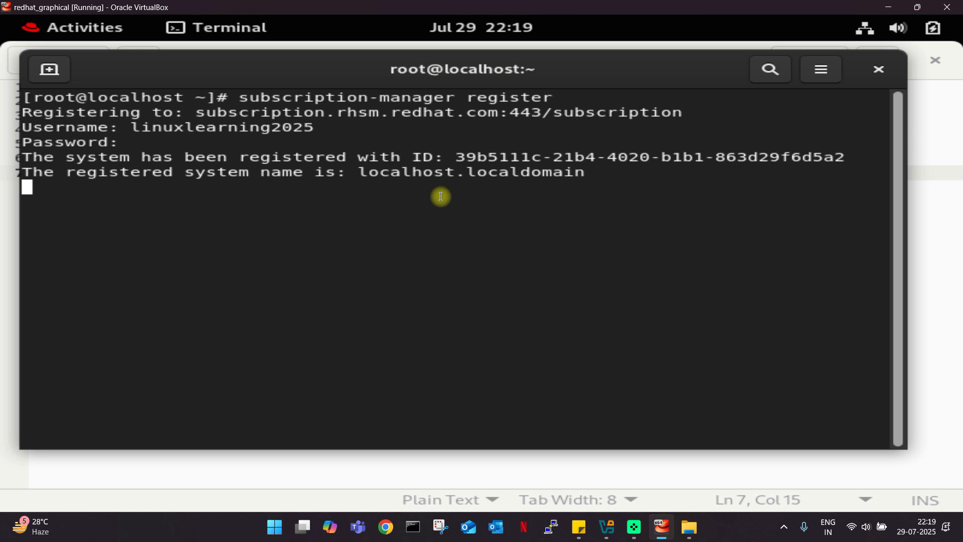
{"action": "mouse_move", "coordinate": [283, 83]}
{"action": "left_mouse_down"}
{"action": "mouse_move", "coordinate": [293, 256]}
{"action": "mouse_move", "coordinate": [180, 203]}
{"action": "mouse_move", "coordinate": [184, 189]}
{"action": "mouse_move", "coordinate": [236, 201]}
{"action": "mouse_move", "coordinate": [301, 112]}
{"action": "mouse_move", "coordinate": [303, 65]}
{"action": "mouse_move", "coordinate": [290, 74]}
{"action": "left_mouse_up"}
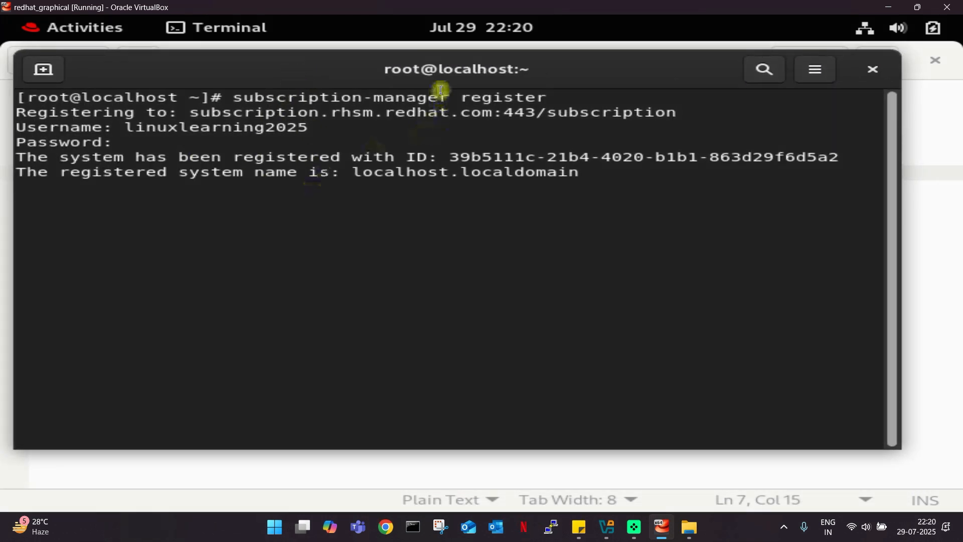
{"action": "left_click_drag", "start_coordinate": [458, 74], "coordinate": [461, 78]}
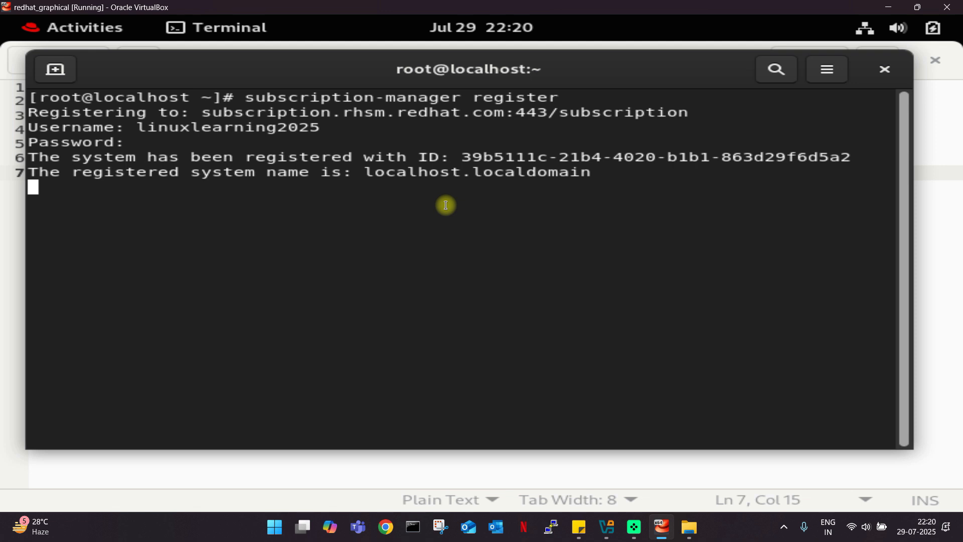
{"action": "left_click_drag", "start_coordinate": [486, 69], "coordinate": [496, 67]}
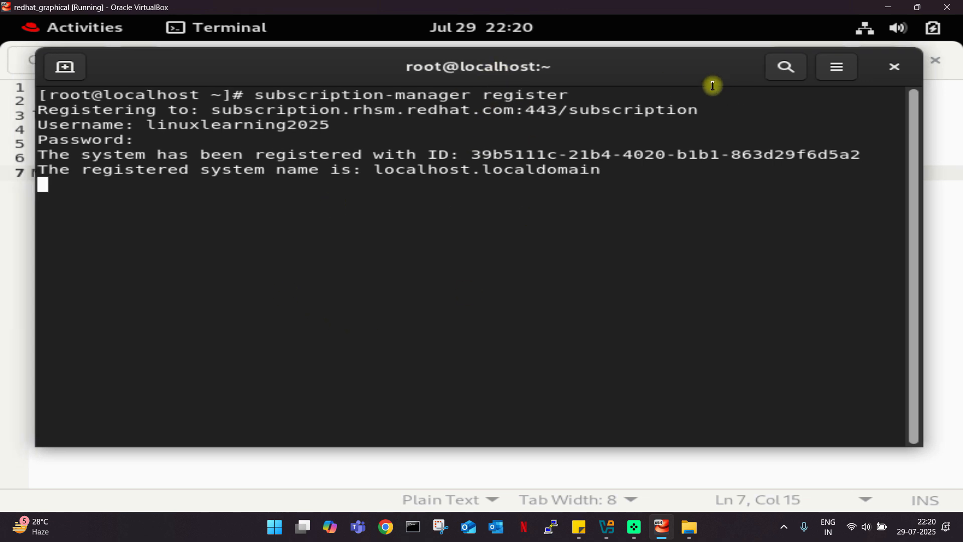
{"action": "left_click_drag", "start_coordinate": [645, 75], "coordinate": [324, 90]}
Clear the terminal and run dnf update, letting the RHEL 9 repository metadata download.
{"action": "key", "text": "Return"}
{"action": "key", "text": "Return"}
{"action": "key", "text": "Return"}
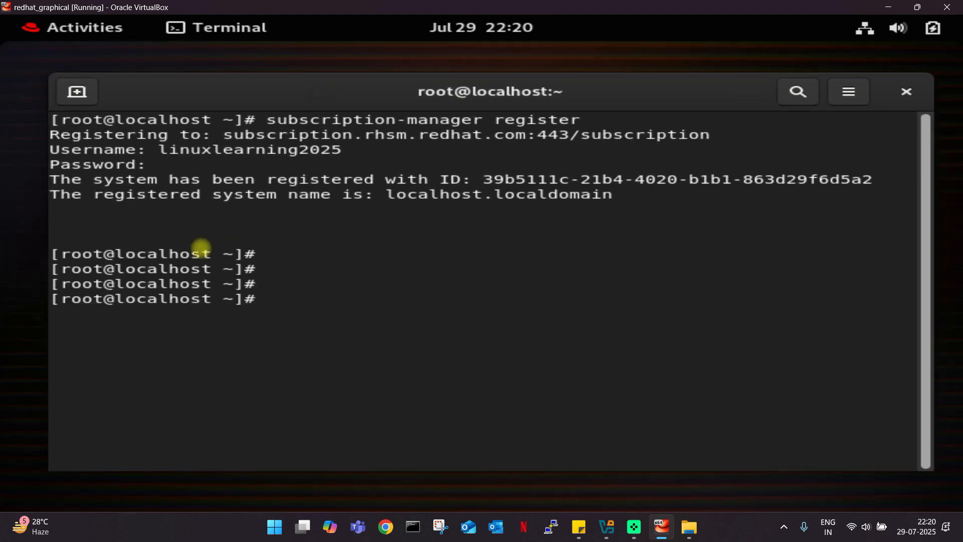
{"action": "type", "text": "clear"}
{"action": "key", "text": "Return"}
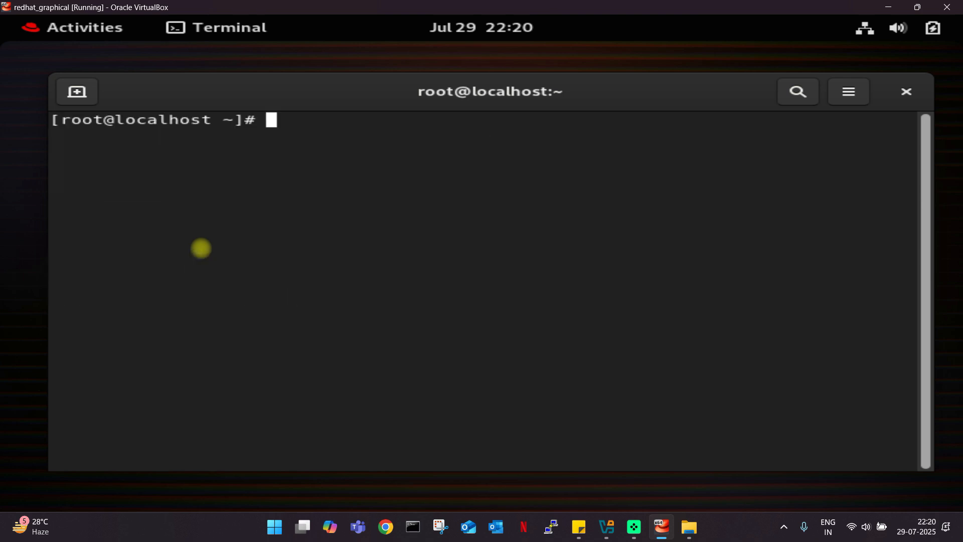
{"action": "type", "text": "dnf u"}
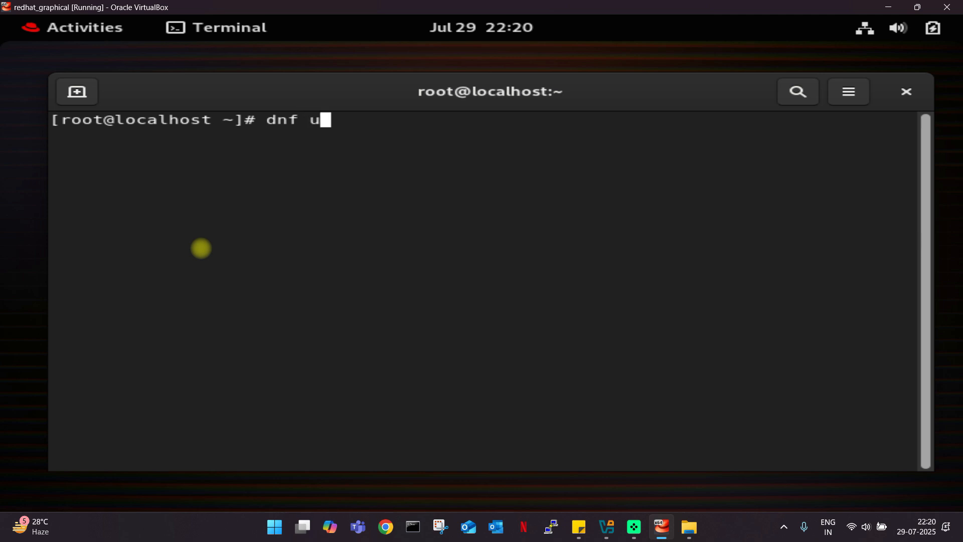
{"action": "type", "text": "pdate"}
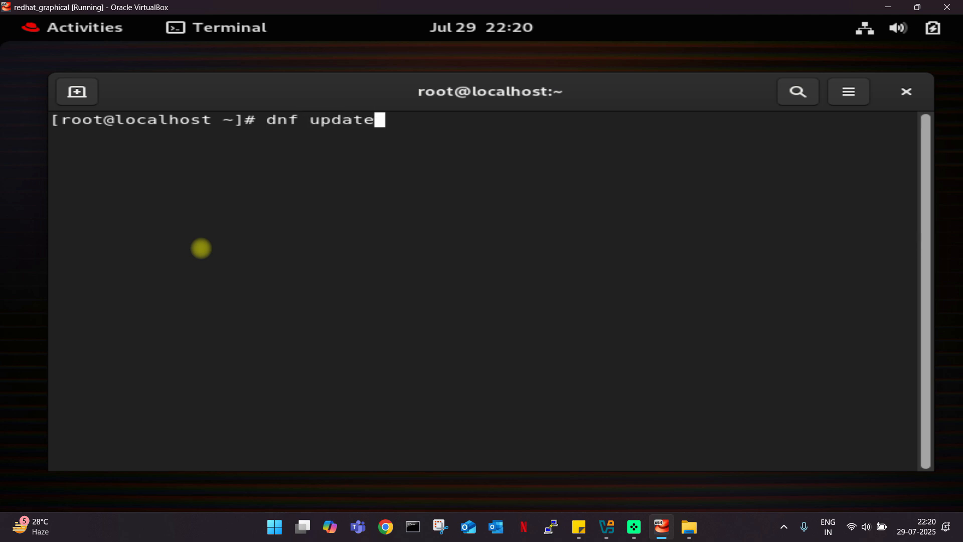
{"action": "key", "text": "Return"}
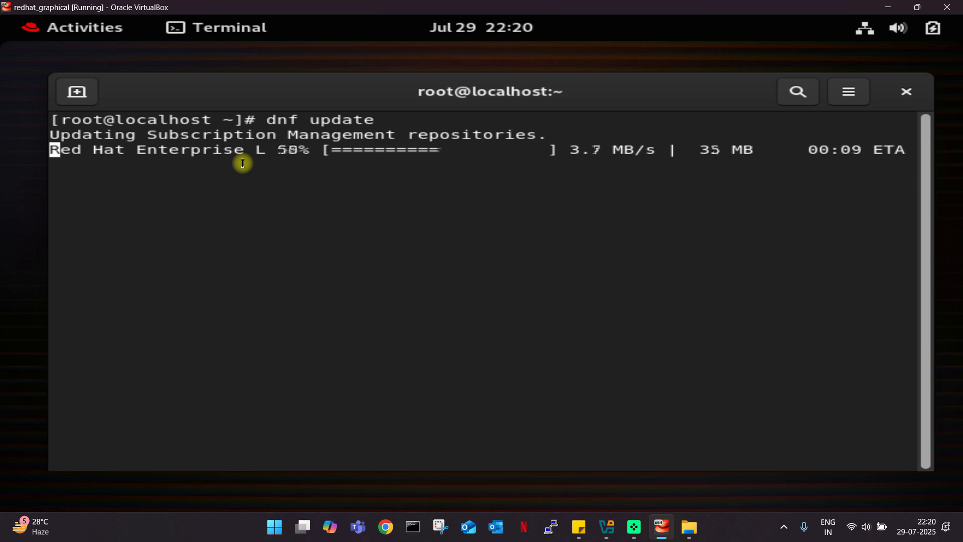
{"action": "left_click_drag", "start_coordinate": [338, 98], "coordinate": [326, 94]}
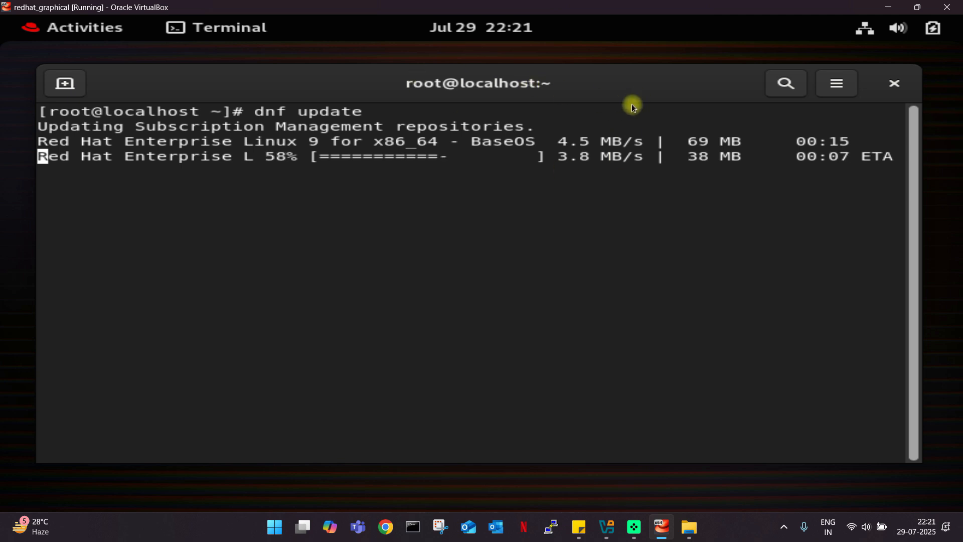
{"action": "left_click_drag", "start_coordinate": [657, 82], "coordinate": [666, 80]}
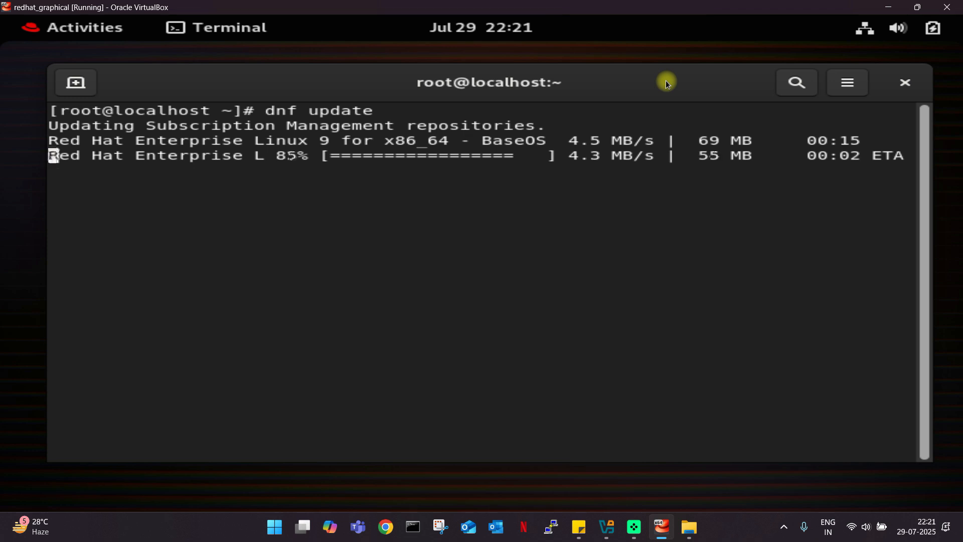
{"action": "left_click_drag", "start_coordinate": [666, 80], "coordinate": [662, 81]}
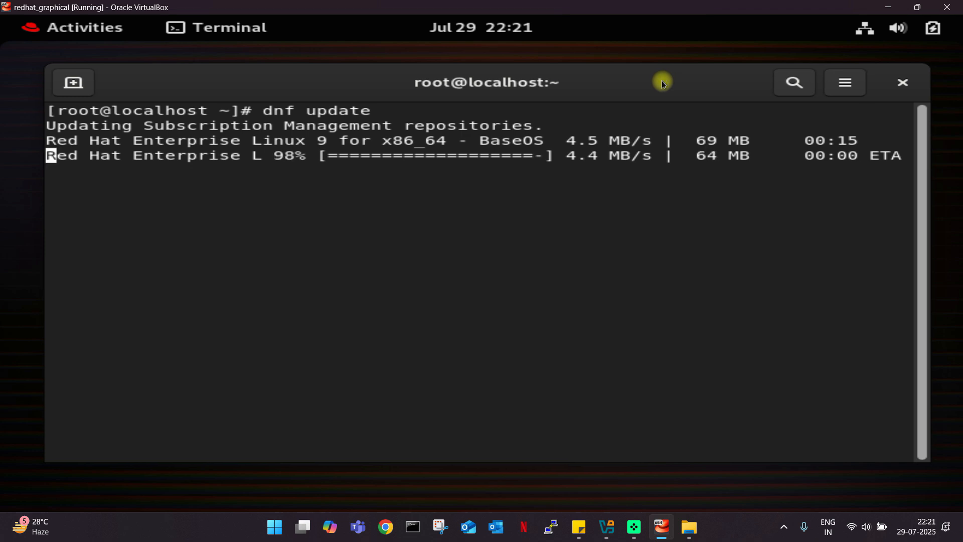
{"action": "left_click", "coordinate": [873, 29]}
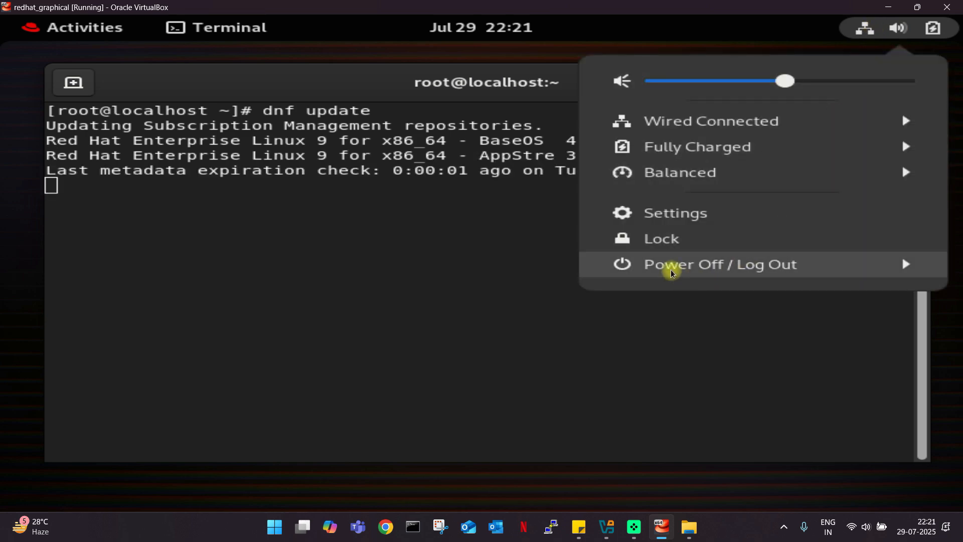
Expand the Power Off / Log Out options in the system menu, then dismiss the calendar panel.
{"action": "left_click", "coordinate": [727, 266]}
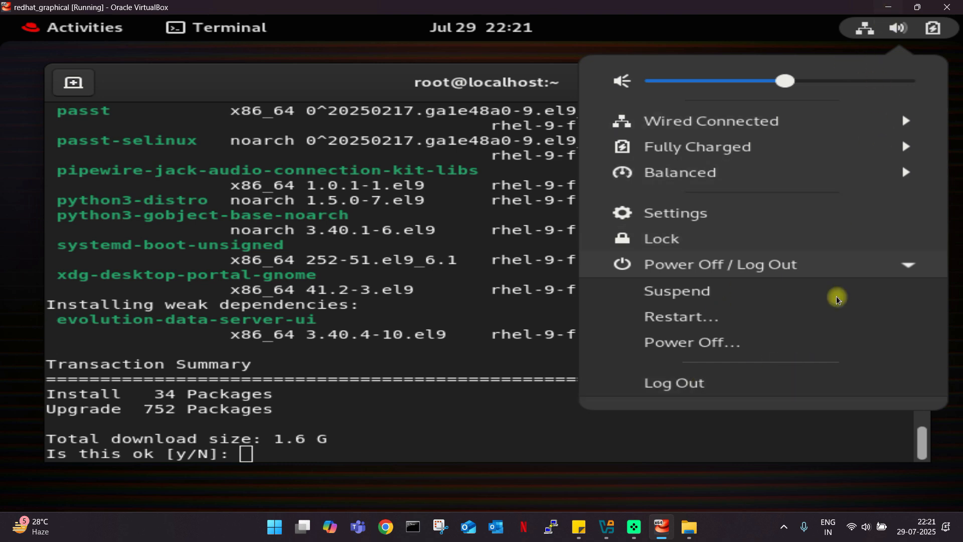
{"action": "left_click", "coordinate": [460, 31]}
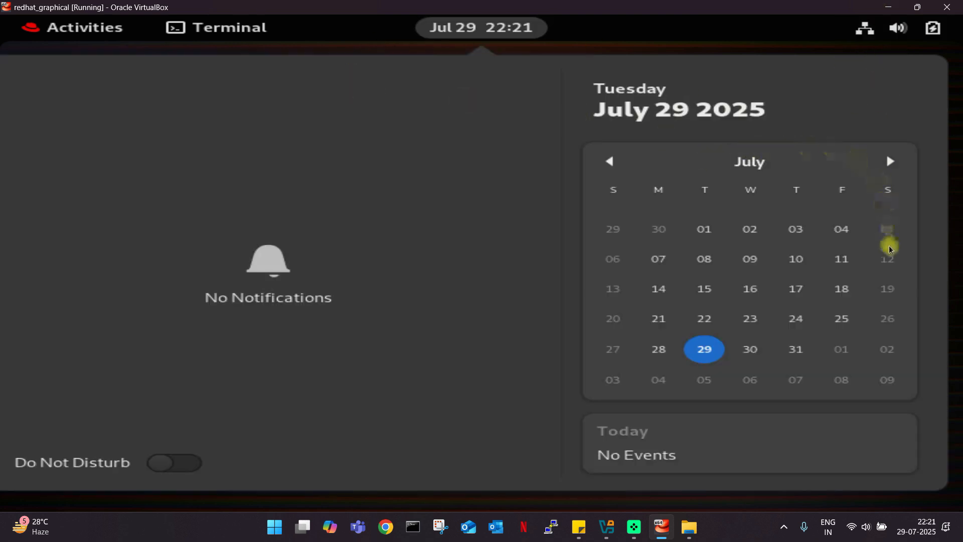
{"action": "left_click", "coordinate": [490, 22]}
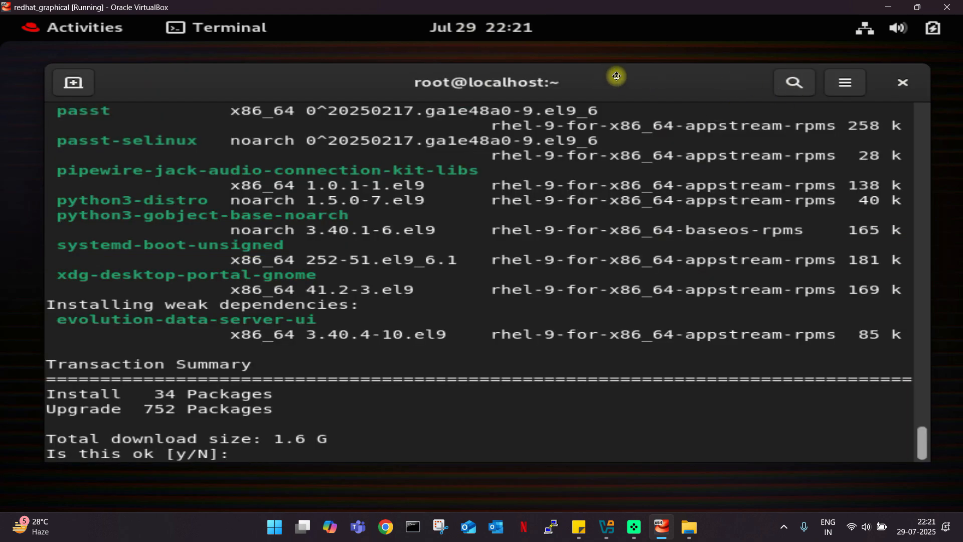
Highlight the 1.6 G total download size in the dnf Transaction Summary.
{"action": "left_click_drag", "start_coordinate": [617, 77], "coordinate": [636, 59]}
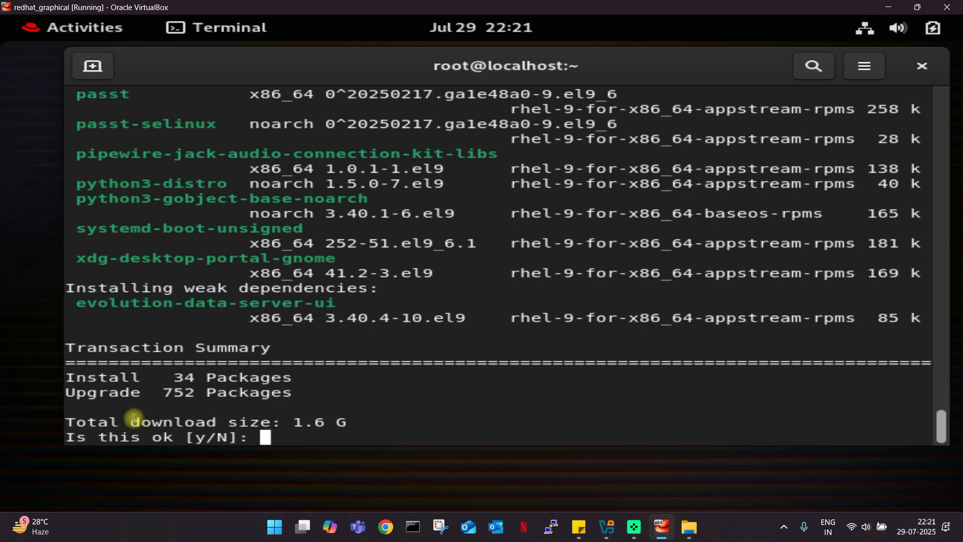
{"action": "left_click_drag", "start_coordinate": [66, 423], "coordinate": [216, 426]}
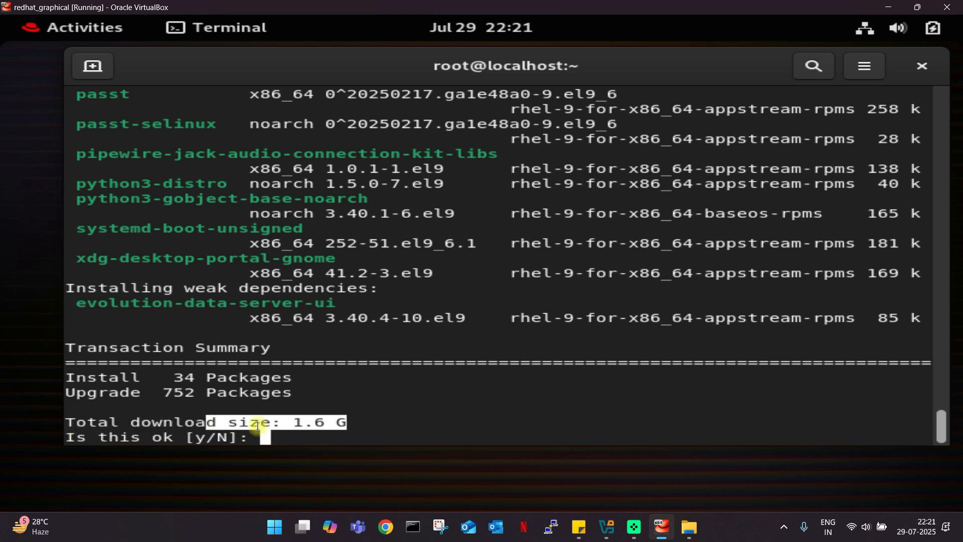
{"action": "left_click", "coordinate": [296, 439]}
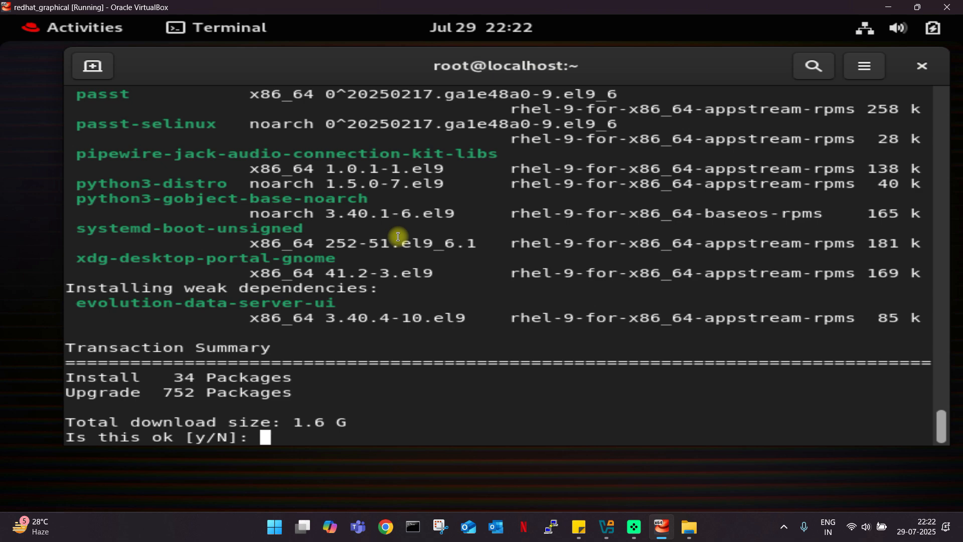
Answer N to abort the dnf update, then run poweroff to shut down the VM.
{"action": "type", "text": "N"}
{"action": "key", "text": "Return"}
{"action": "key", "text": "Return"}
{"action": "key", "text": "Return"}
{"action": "key", "text": "Return"}
{"action": "key", "text": "Return"}
{"action": "key", "text": "Return"}
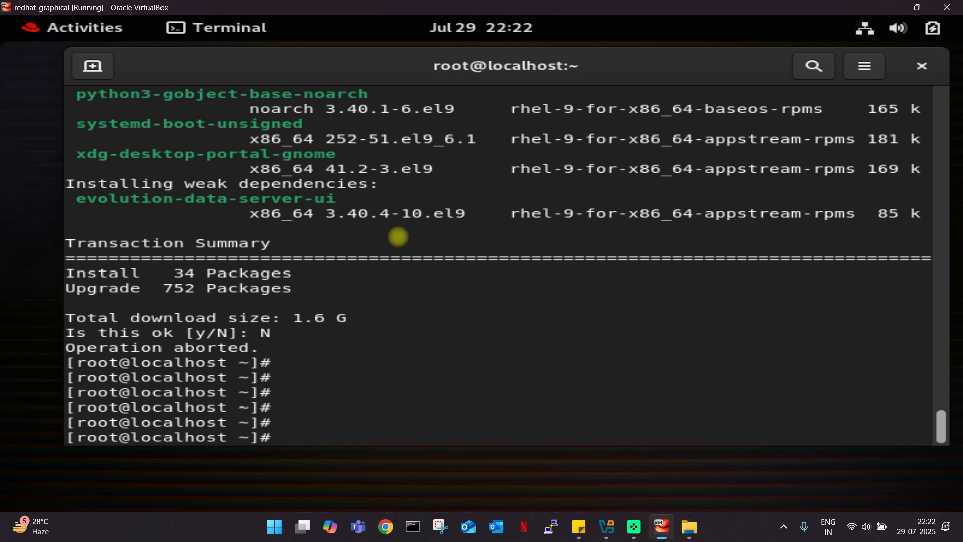
{"action": "type", "text": "poweroff"}
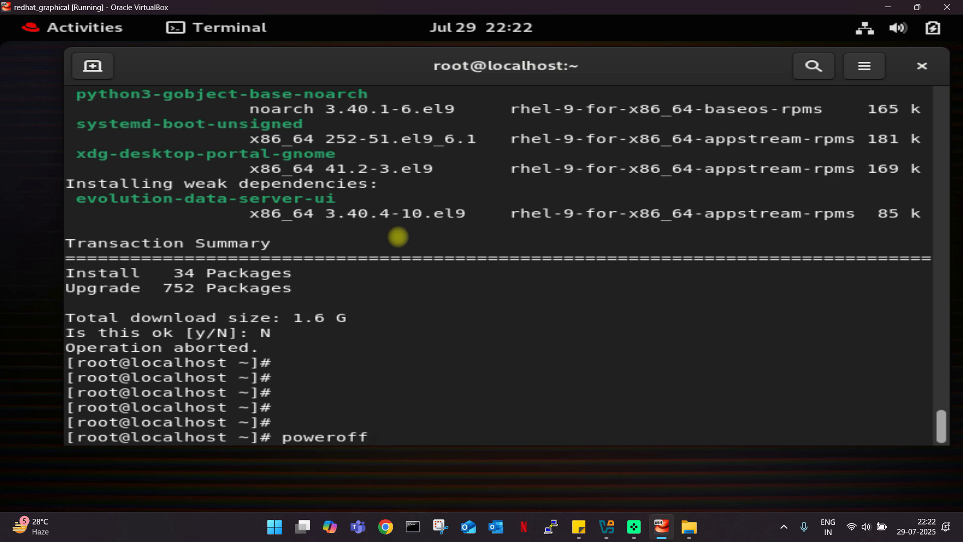
{"action": "left_click_drag", "start_coordinate": [94, 439], "coordinate": [116, 437]}
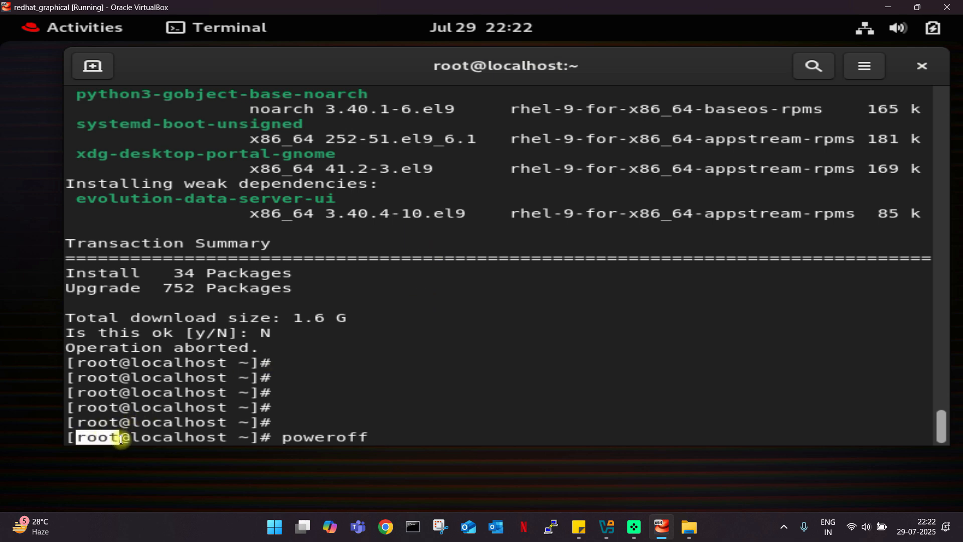
{"action": "left_click", "coordinate": [401, 426]}
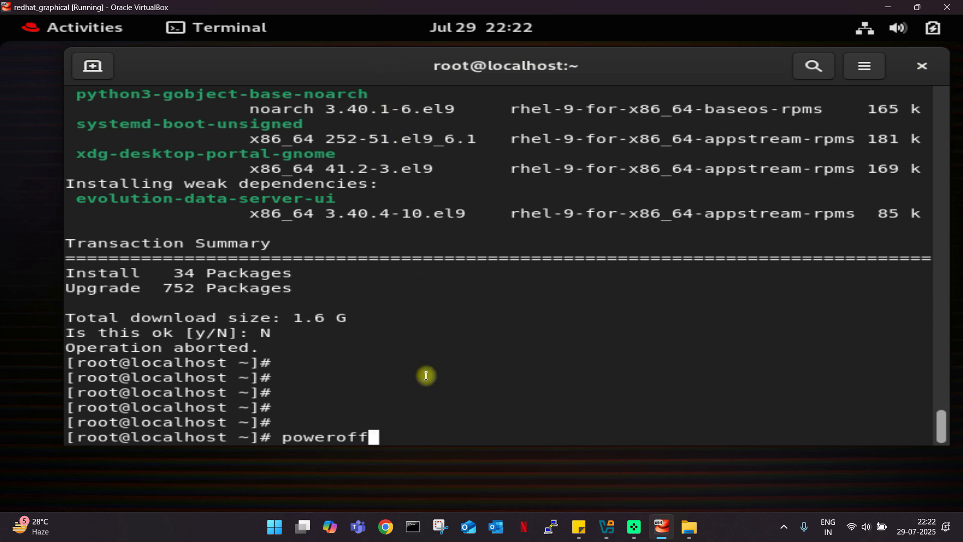
{"action": "key", "text": "Return"}
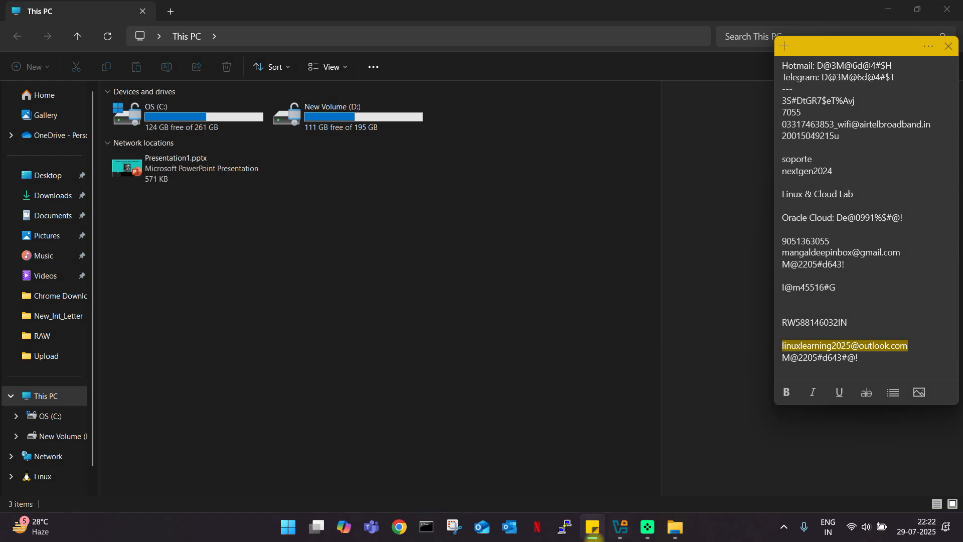
Bring VirtualBox Manager forward to see redhat_graphical listed as Powered Off.
{"action": "left_click", "coordinate": [620, 527]}
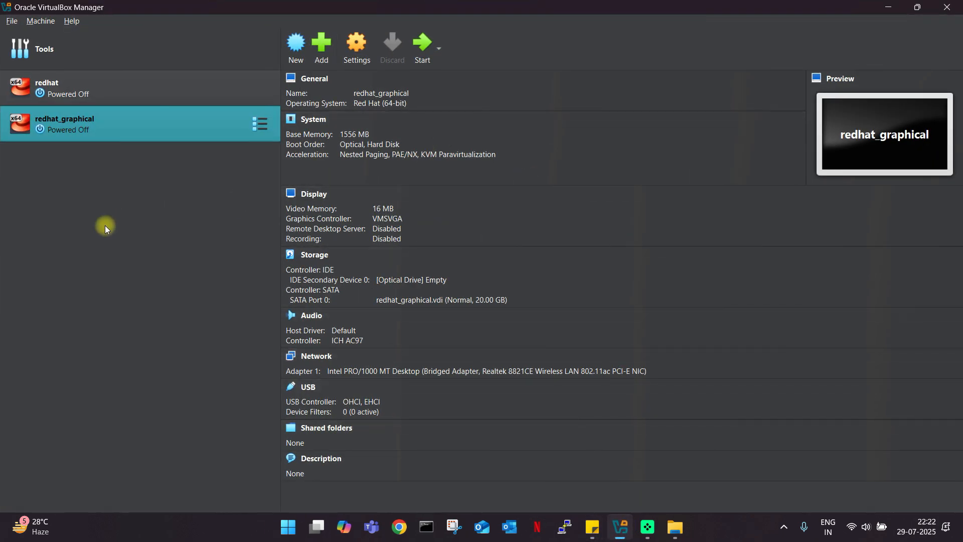